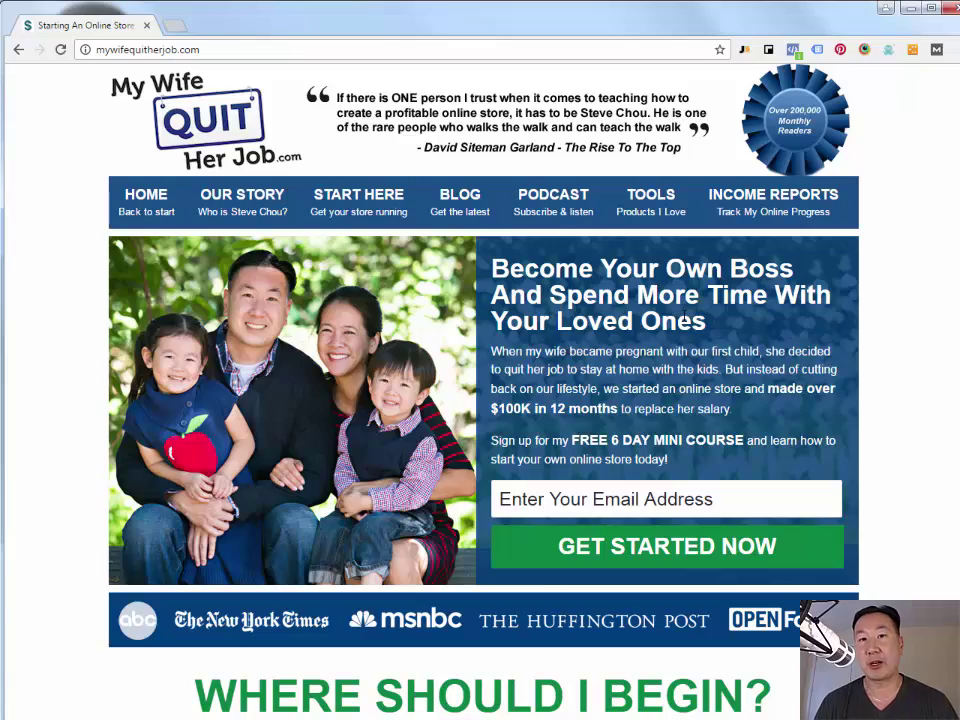
- Open the Bluehost hosting offer from the blog ad and start the signup to view plans
{"action": "scroll", "coordinate": [686, 318], "scroll_direction": "down", "scroll_amount": 15}
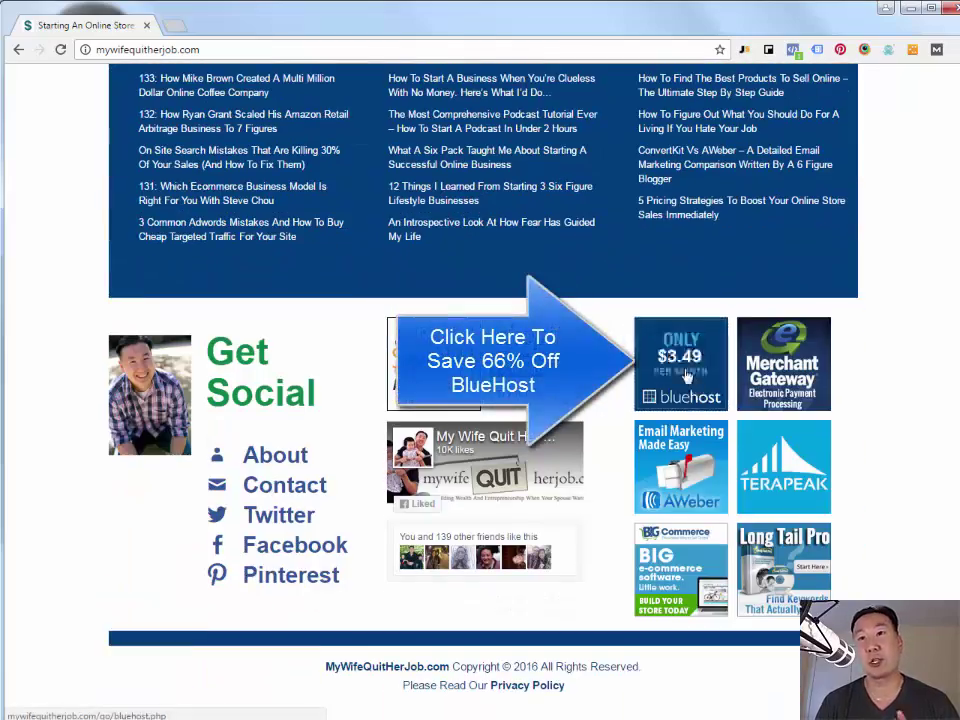
{"action": "left_click", "coordinate": [692, 345]}
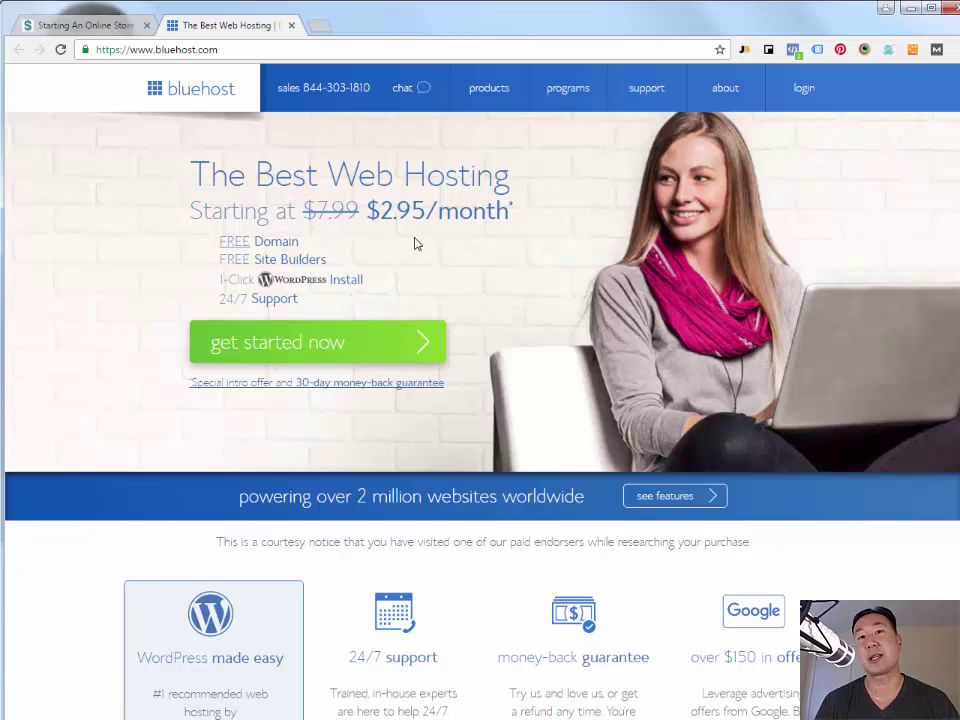
{"action": "left_click", "coordinate": [323, 344]}
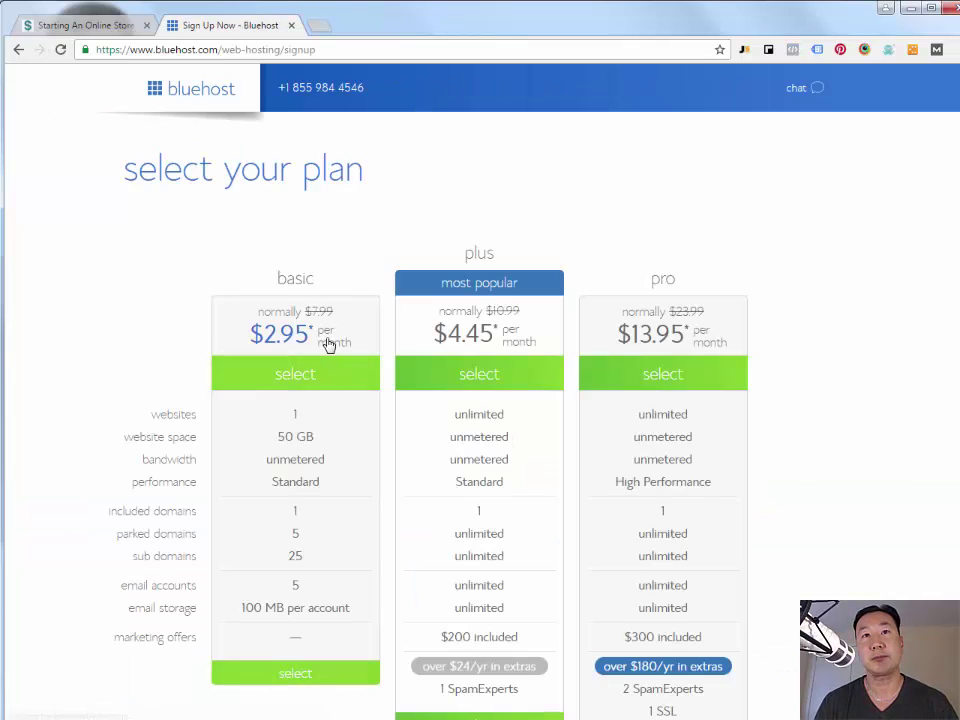
{"action": "scroll", "coordinate": [328, 344], "scroll_direction": "down", "scroll_amount": 3}
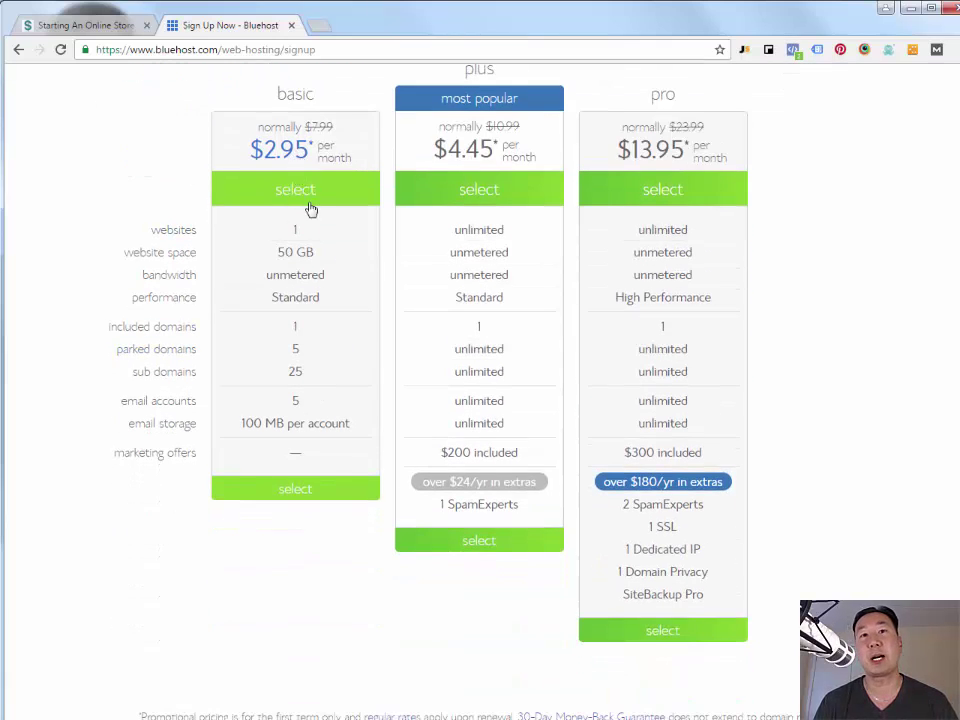
- Choose the basic plan and enter myquickonlinestore.com as the new domain
{"action": "left_click", "coordinate": [296, 526]}
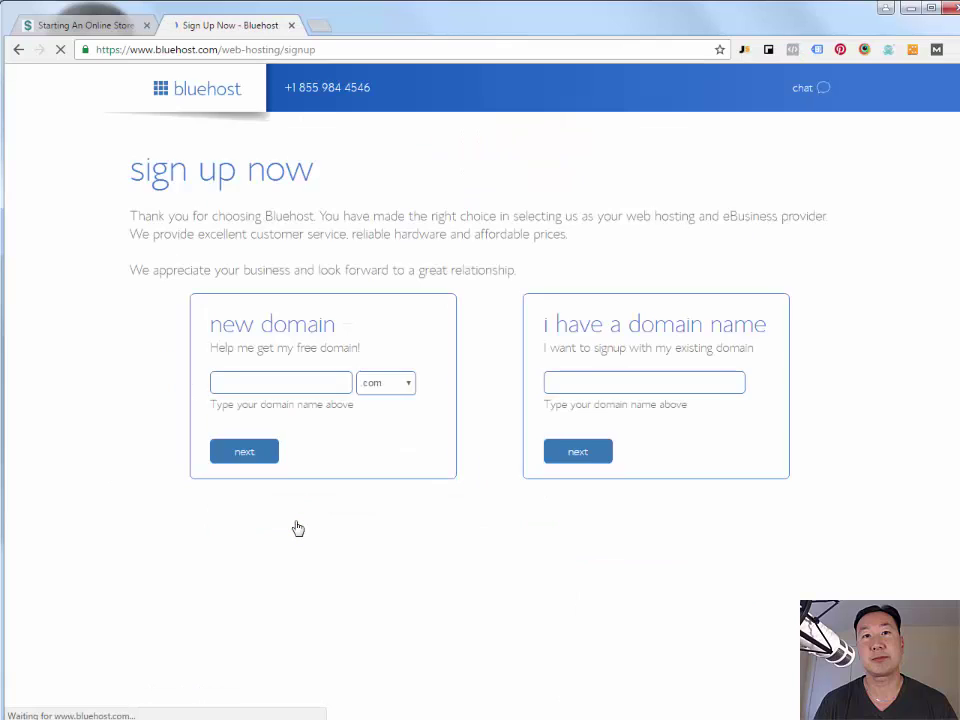
{"action": "left_click", "coordinate": [294, 383]}
{"action": "type", "text": "myquick"}
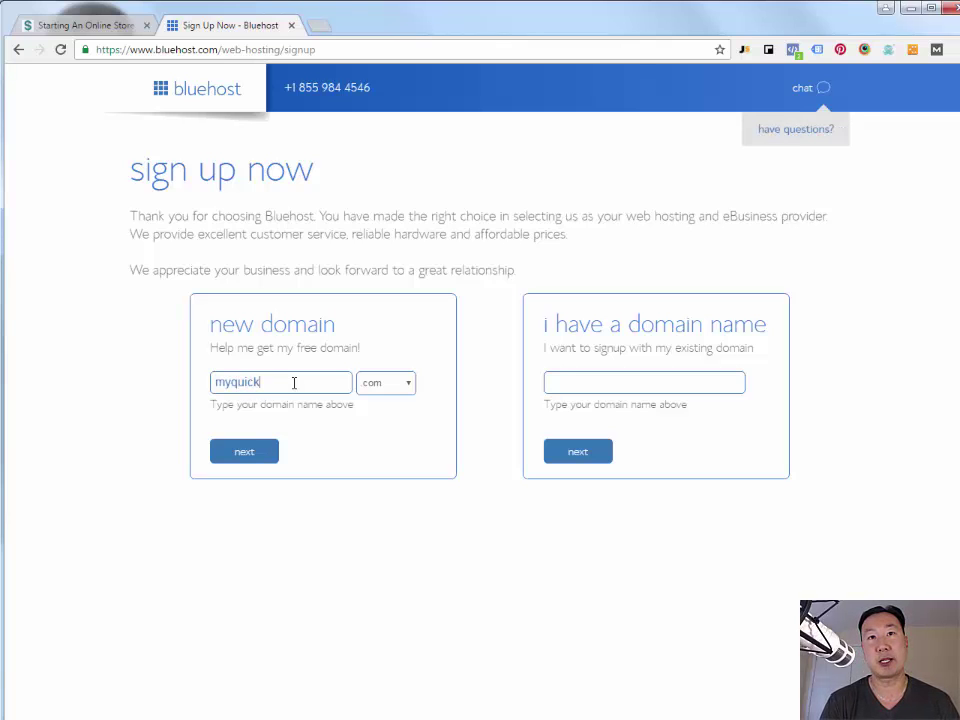
{"action": "type", "text": "onlinestore.com"}
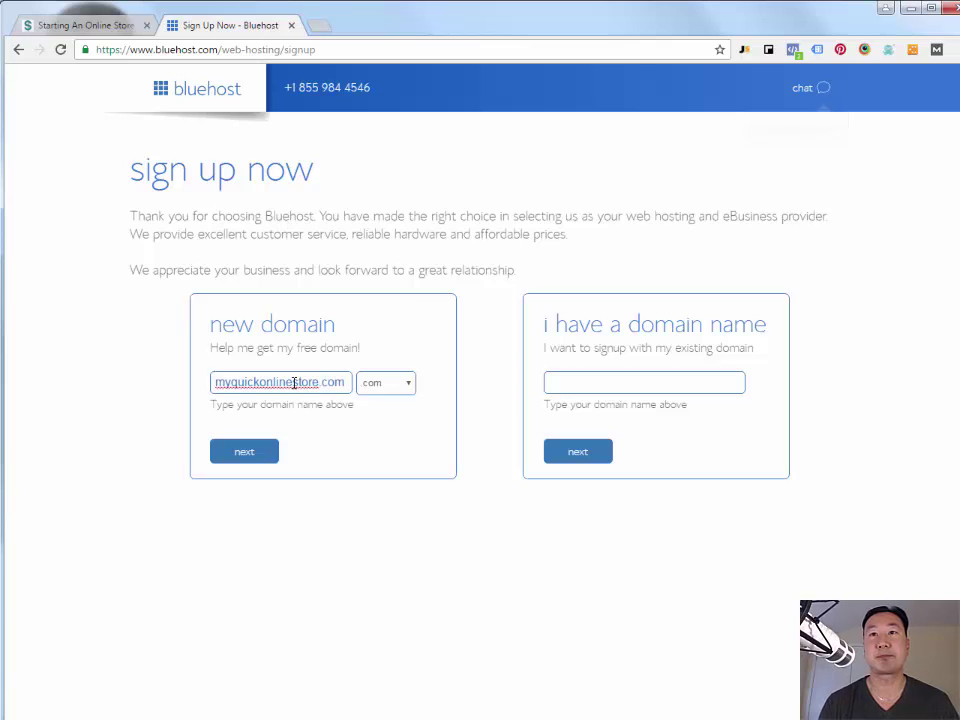
- Continue with the domain and enter the account holder's first and last name
{"action": "left_click", "coordinate": [252, 453]}
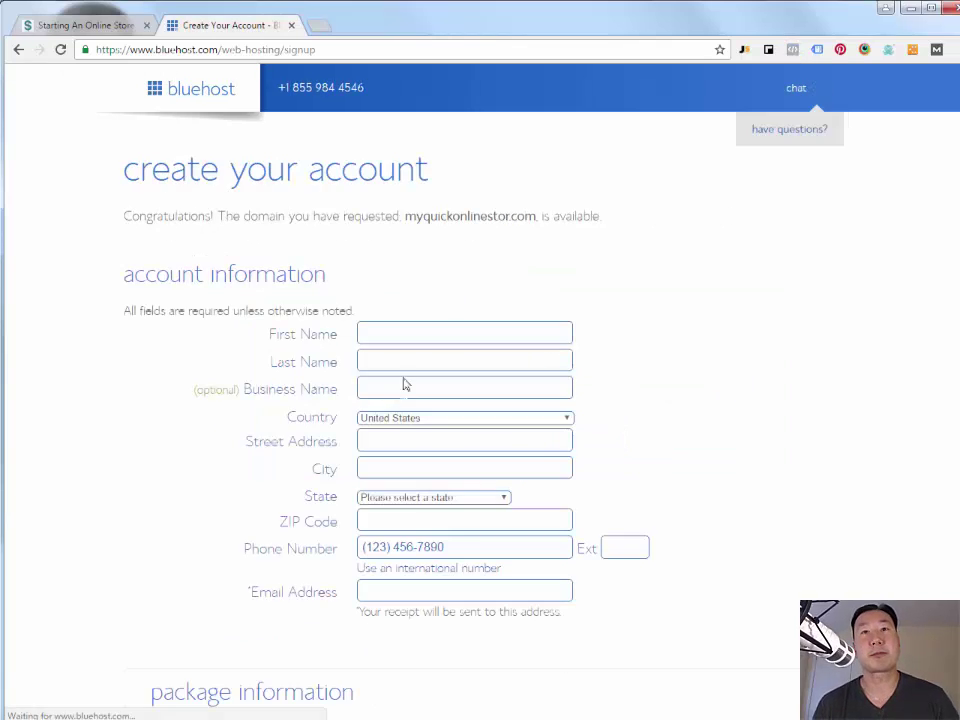
{"action": "left_click", "coordinate": [408, 335]}
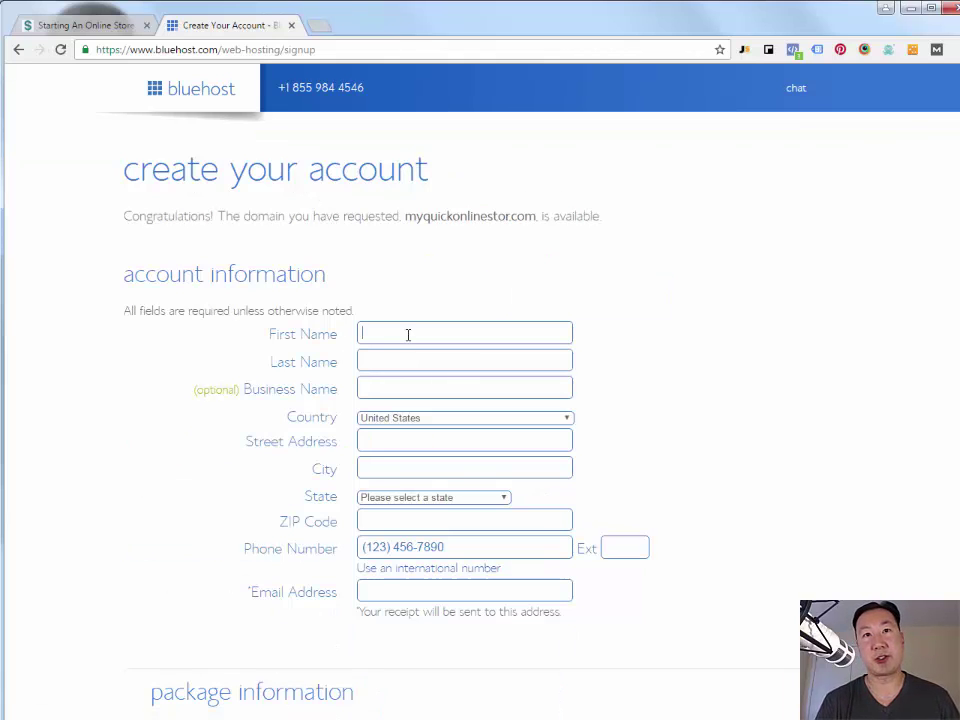
{"action": "type", "text": "Steve"}
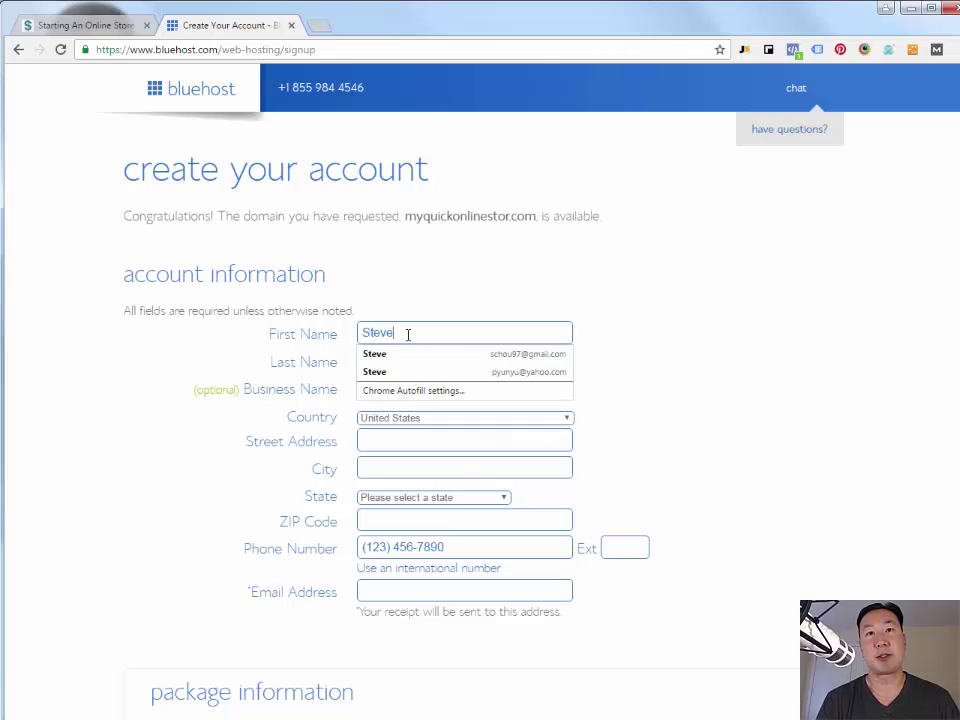
{"action": "key", "text": "Tab"}
{"action": "type", "text": "Chou"}
{"action": "key", "text": "Tab"}
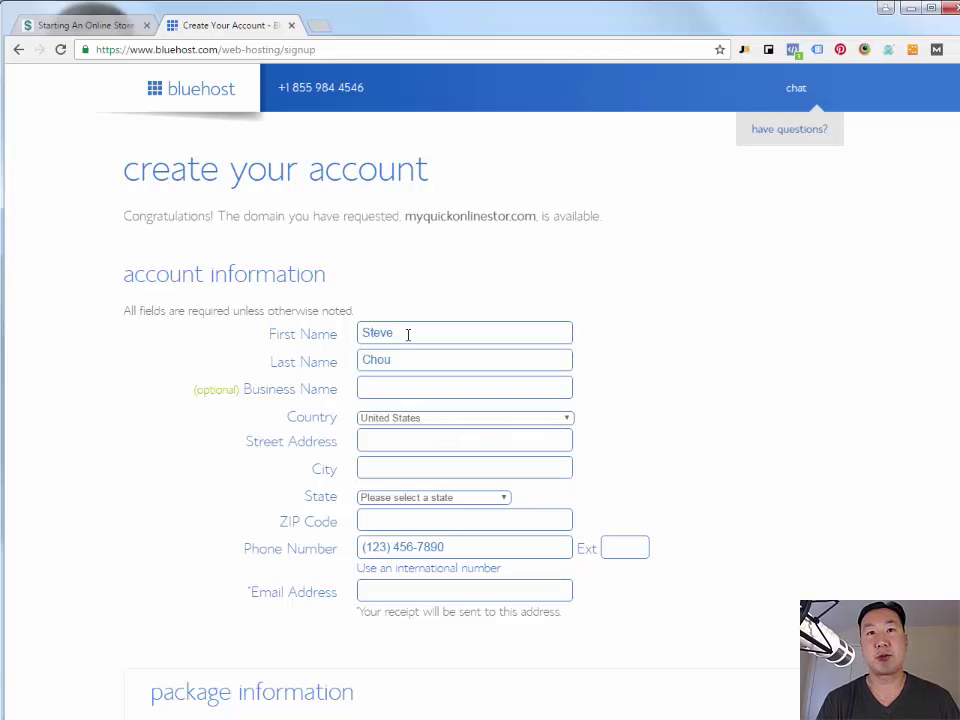
- Autofill the saved address details and enter the account e-mail address
{"action": "left_click", "coordinate": [407, 547]}
{"action": "scroll", "coordinate": [257, 579], "scroll_direction": "down", "scroll_amount": 4}
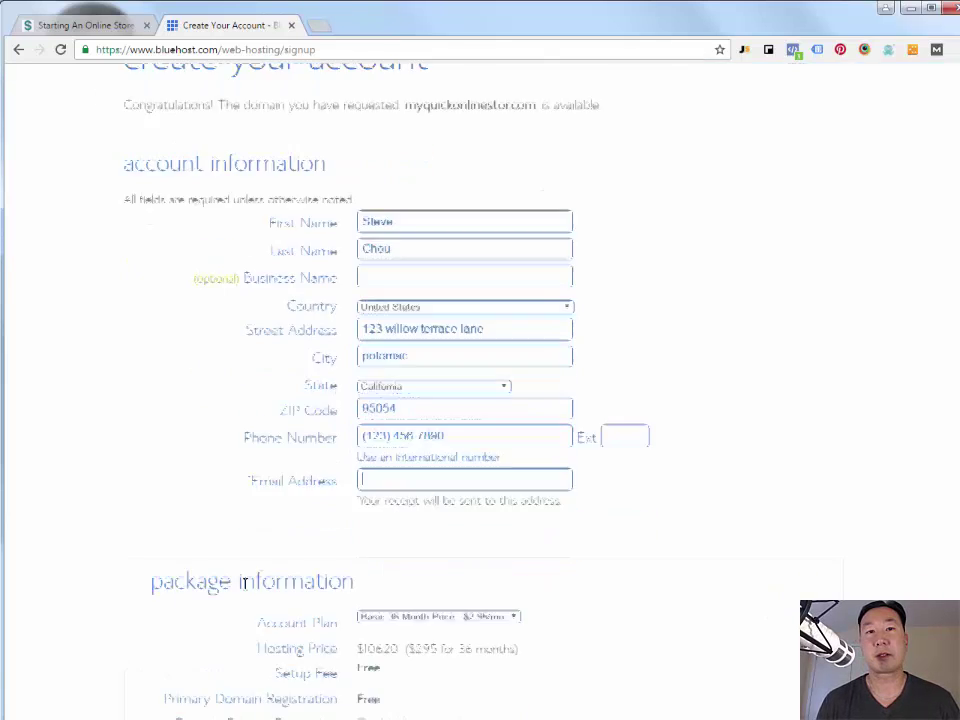
{"action": "left_click", "coordinate": [469, 216]}
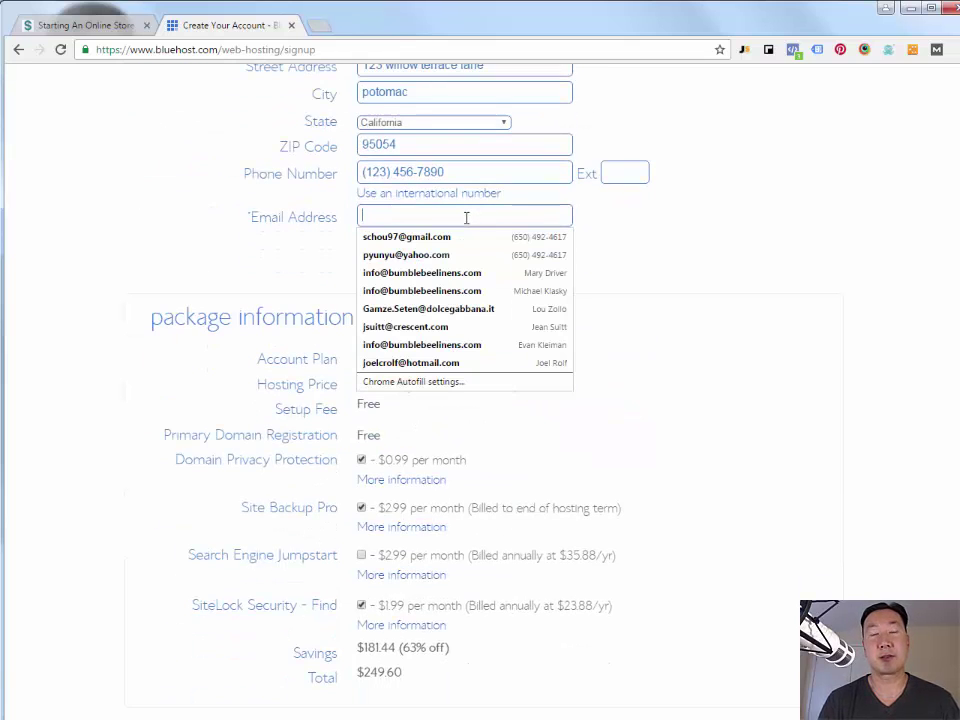
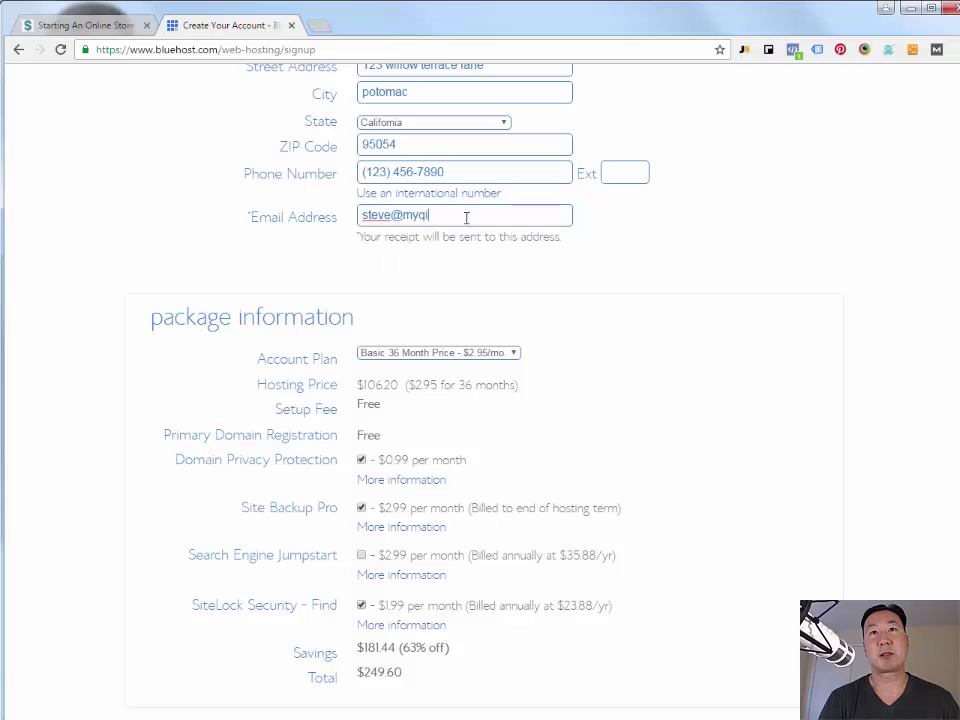
{"action": "left_click", "coordinate": [471, 170]}
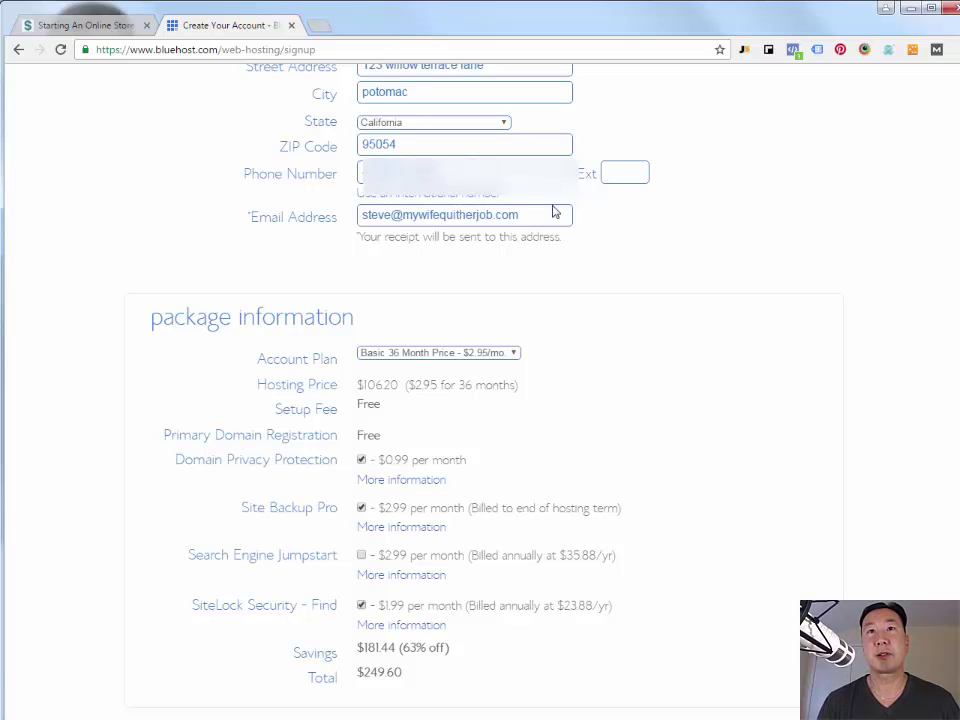
- Uncheck the Domain Privacy, Site Backup Pro and SiteLock add-ons
{"action": "scroll", "coordinate": [488, 287], "scroll_direction": "down", "scroll_amount": 2}
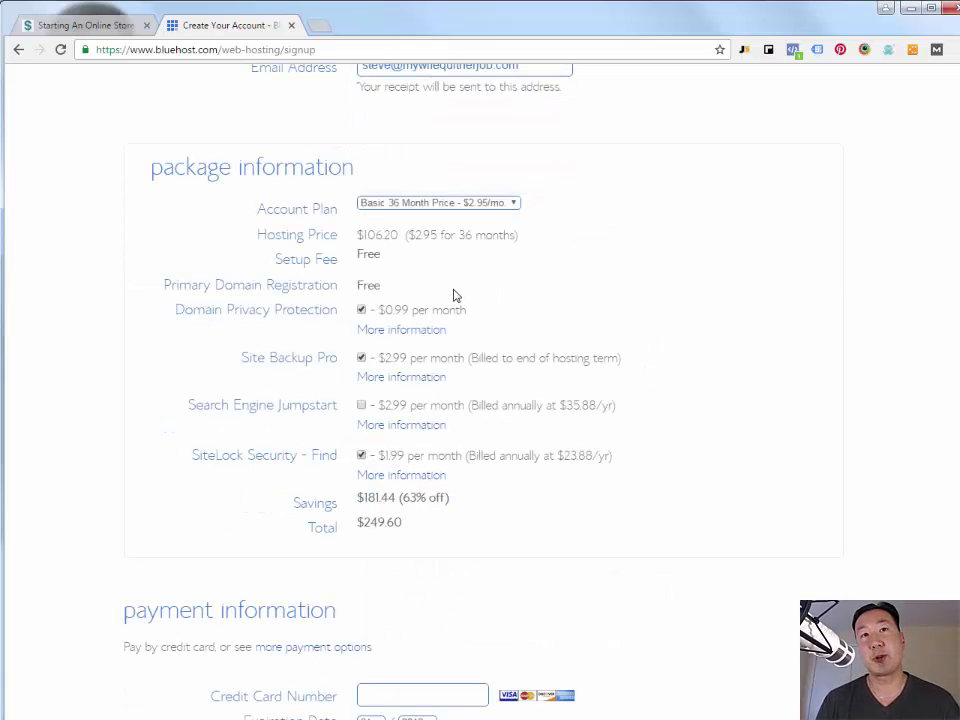
{"action": "left_click", "coordinate": [361, 310]}
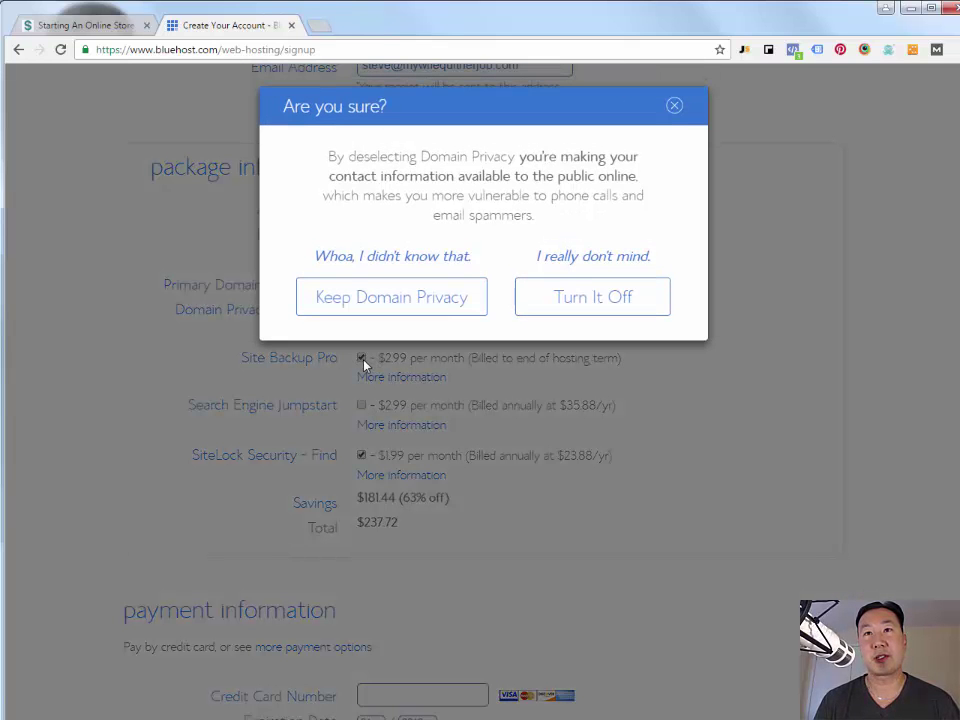
{"action": "left_click", "coordinate": [548, 311]}
{"action": "left_click", "coordinate": [361, 357]}
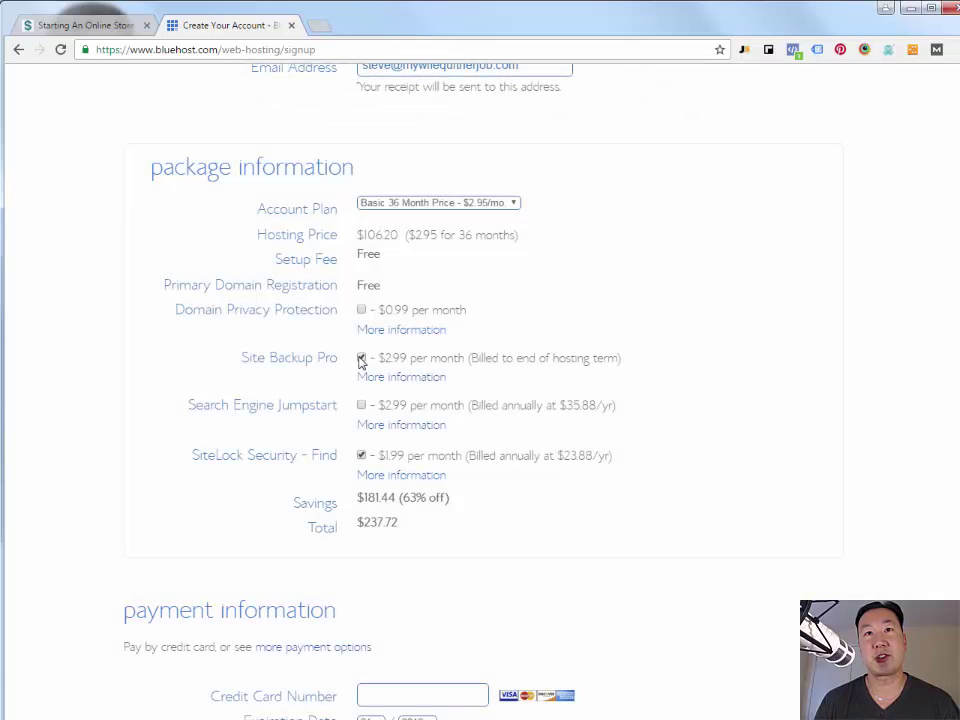
{"action": "left_click", "coordinate": [361, 455]}
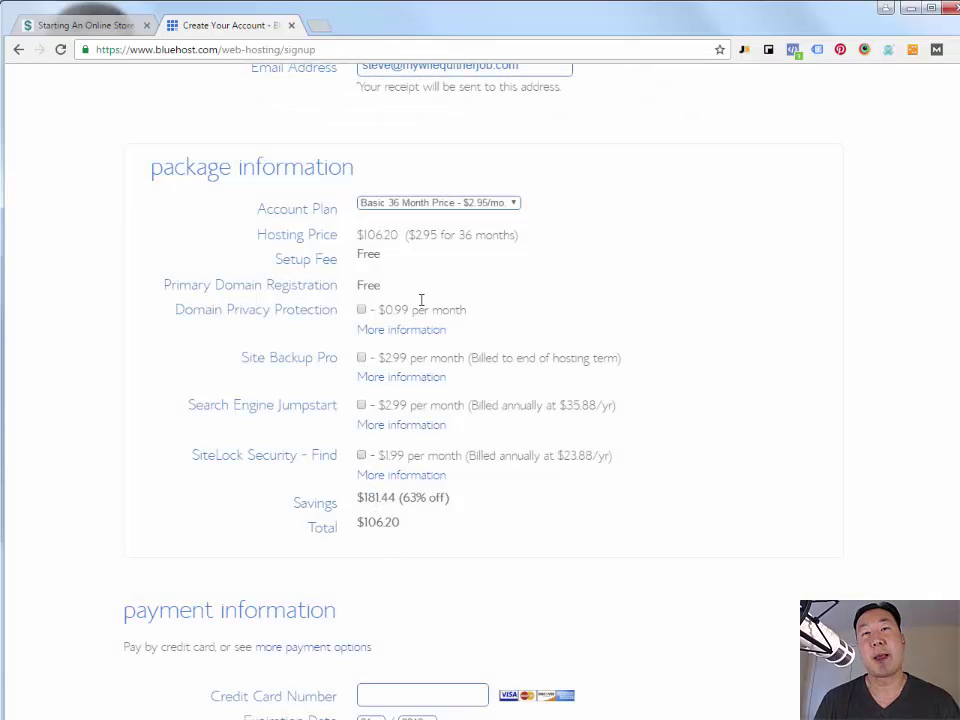
- Keep the Basic 36 Month account plan and review the $106.20 total
{"action": "left_click", "coordinate": [442, 206]}
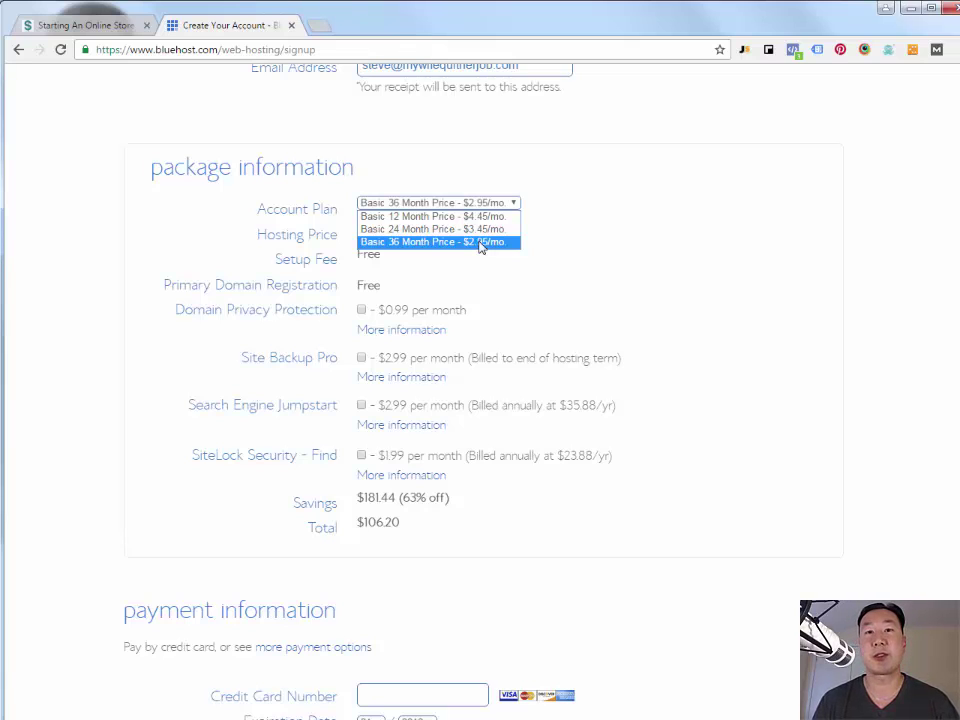
{"action": "left_click", "coordinate": [481, 247]}
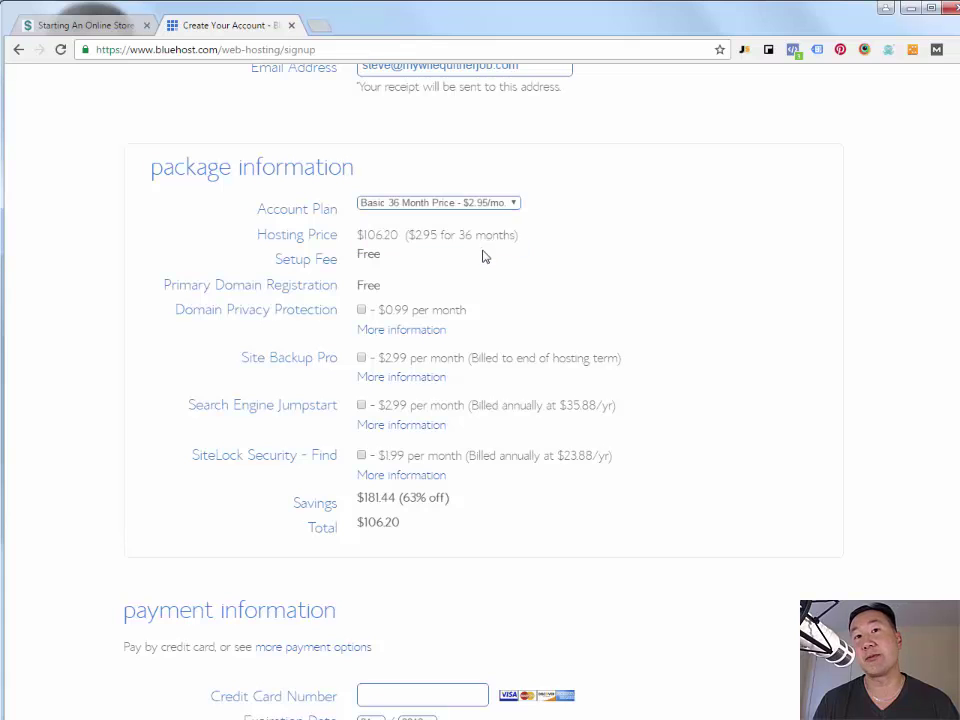
{"action": "scroll", "coordinate": [543, 408], "scroll_direction": "down", "scroll_amount": 3}
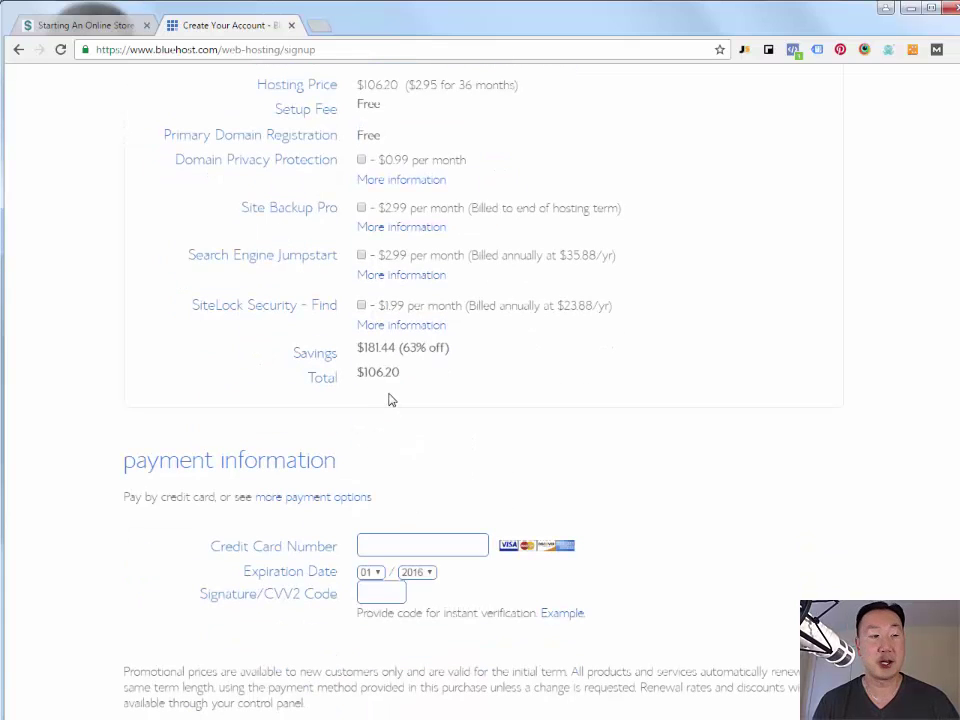
{"action": "scroll", "coordinate": [437, 418], "scroll_direction": "down", "scroll_amount": 3}
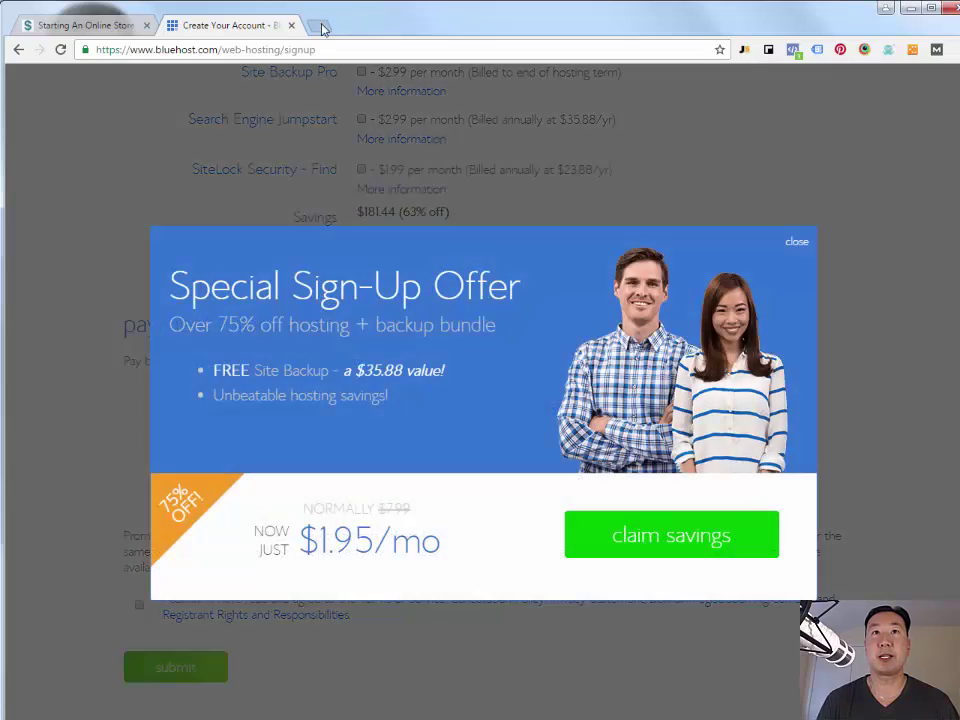
- Log in to the Bluehost hosting account at bluehost.com/hosting/cpanel with the account password
{"action": "left_click", "coordinate": [318, 25]}
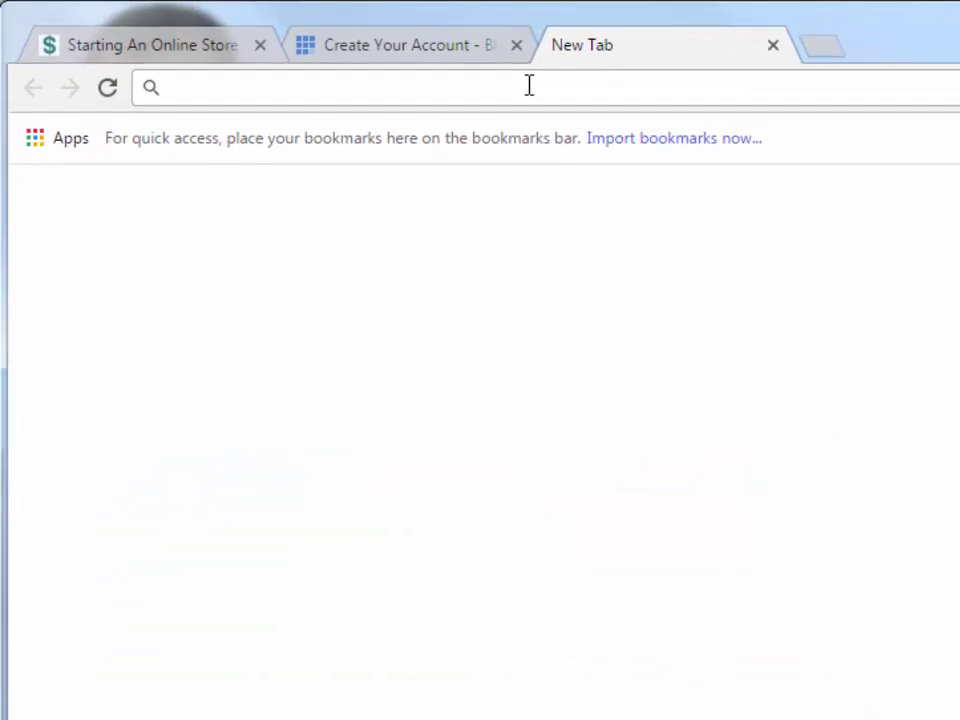
{"action": "type", "text": "bluehost.com"}
{"action": "type", "text": "/hosting/cpan"}
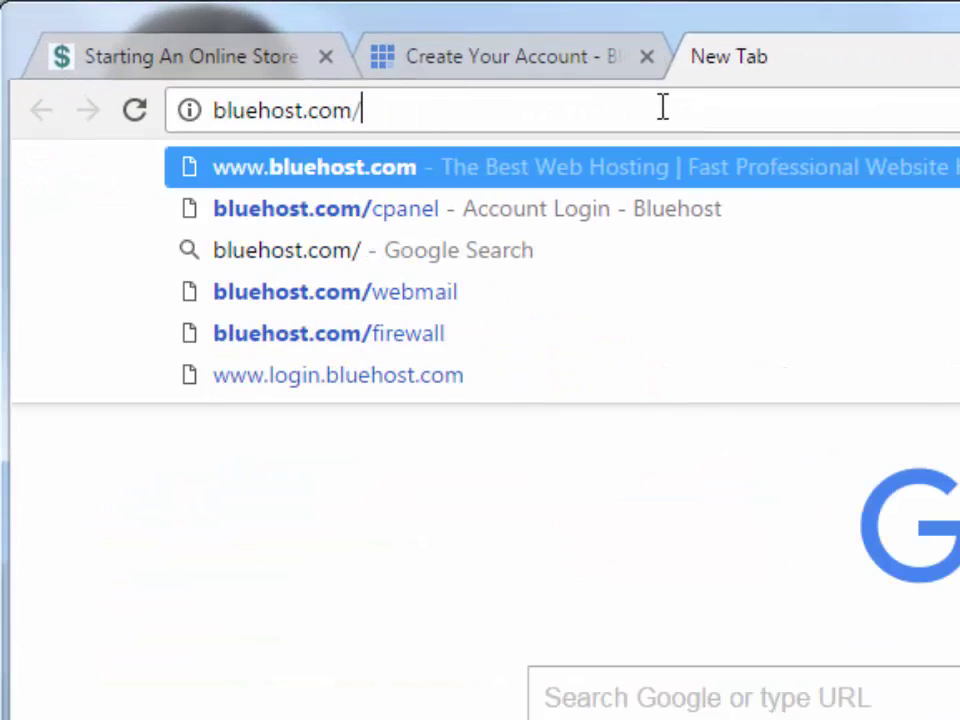
{"action": "type", "text": "el"}
{"action": "key", "text": "Return"}
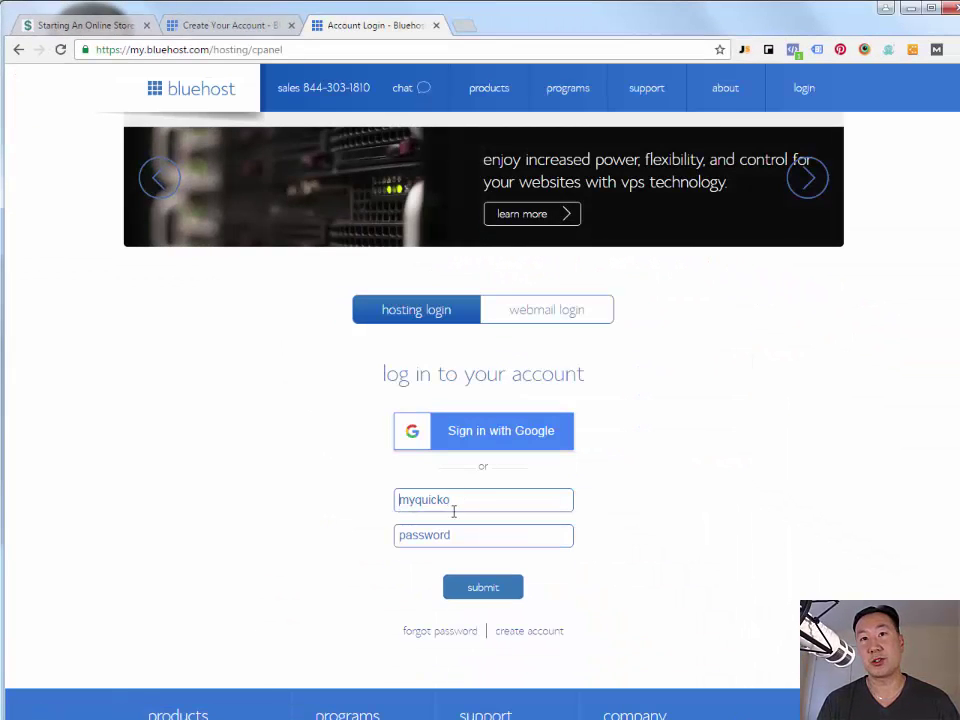
{"action": "left_click", "coordinate": [457, 535]}
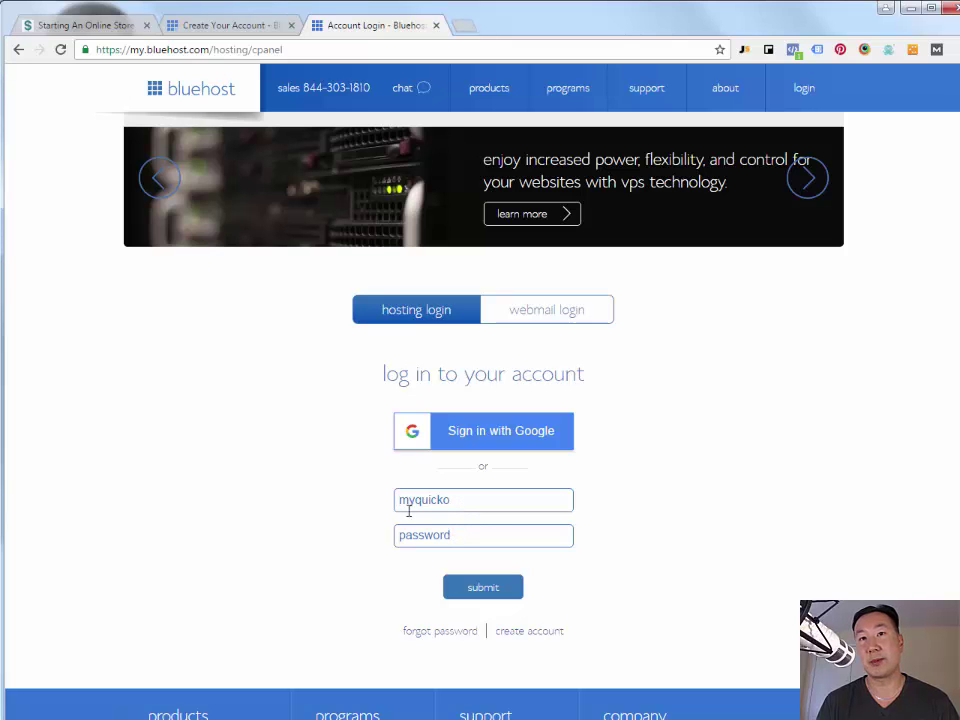
{"action": "type", "text": "•••••••••••"}
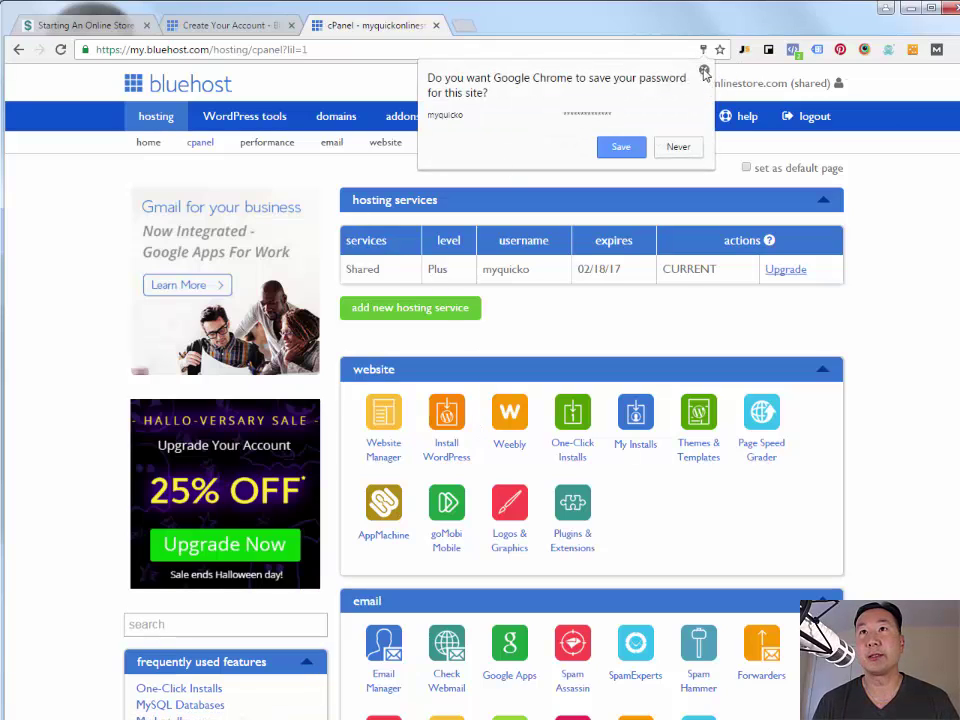
{"action": "left_click", "coordinate": [704, 71]}
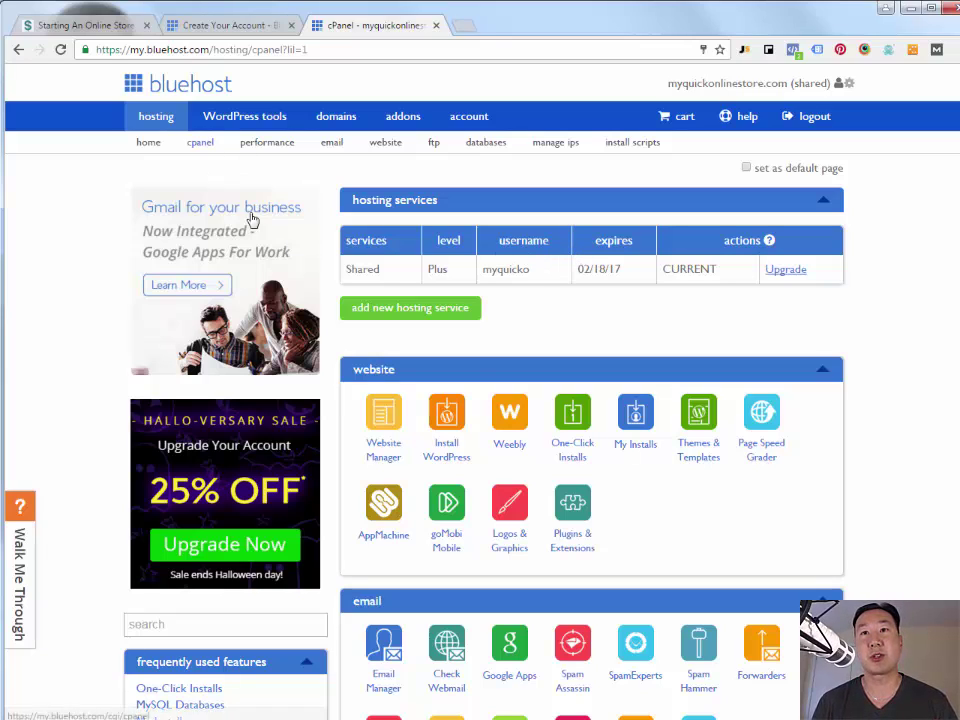
- Browse One-Click Installs down to the eCommerce apps including OpenCart
{"action": "left_click", "coordinate": [574, 450]}
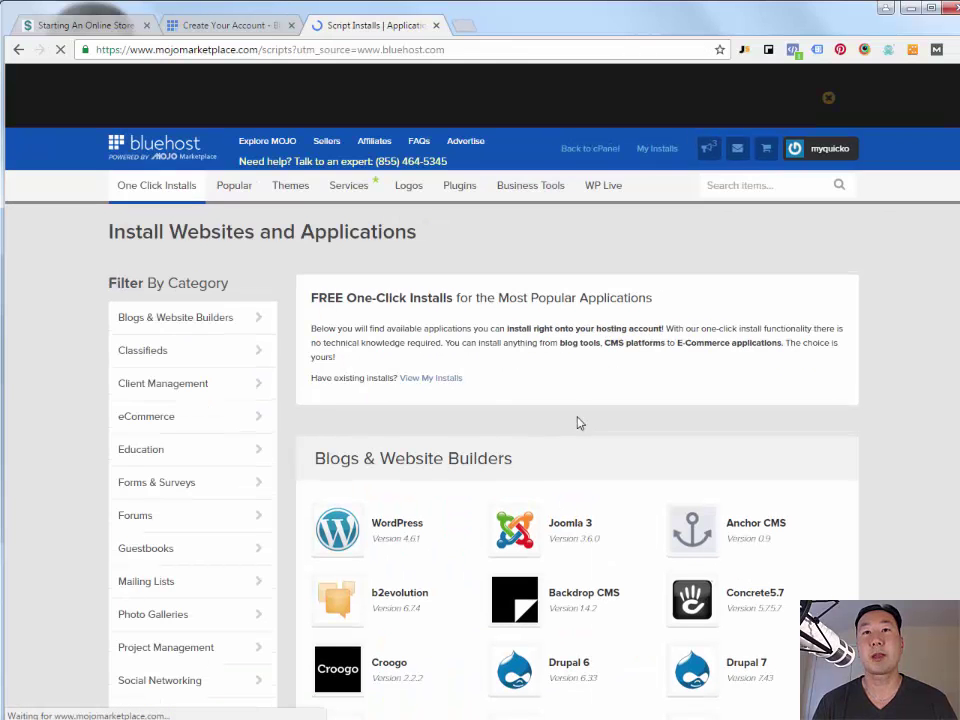
{"action": "scroll", "coordinate": [579, 420], "scroll_direction": "down", "scroll_amount": 10}
{"action": "scroll", "coordinate": [570, 392], "scroll_direction": "down", "scroll_amount": 5}
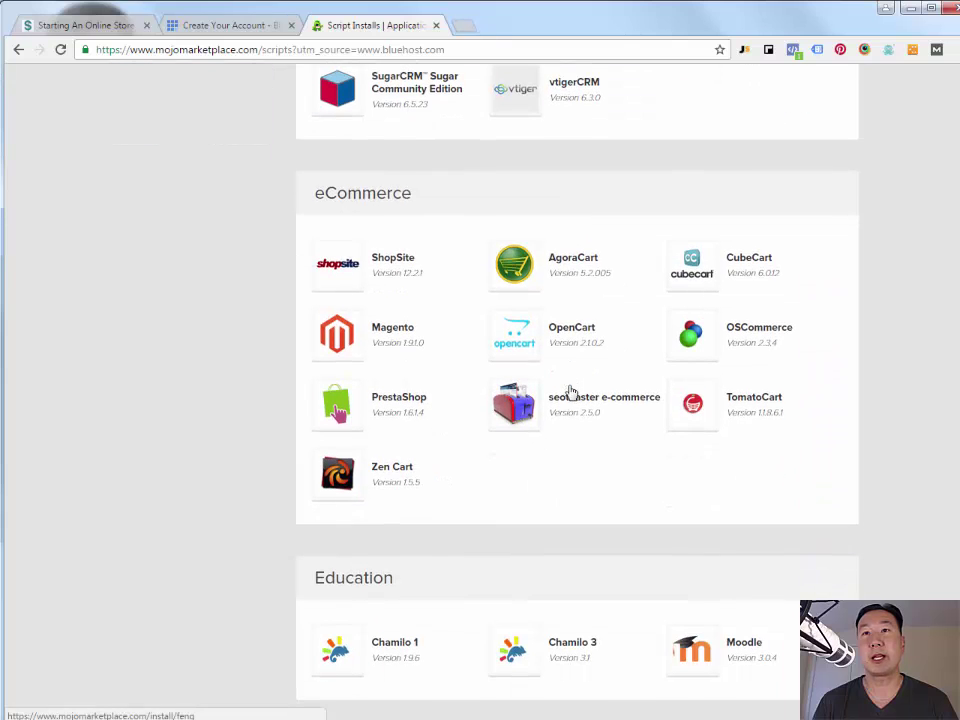
- Start a new OpenCart install on the checked domain, showing advanced options and accepting the terms
{"action": "left_click", "coordinate": [573, 329]}
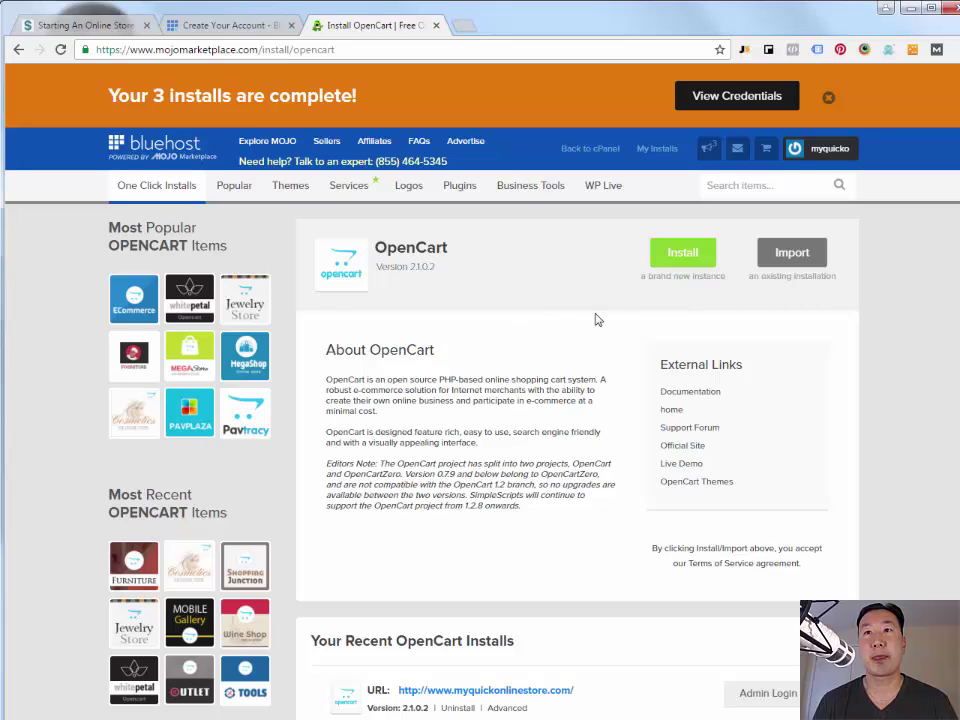
{"action": "left_click", "coordinate": [682, 253]}
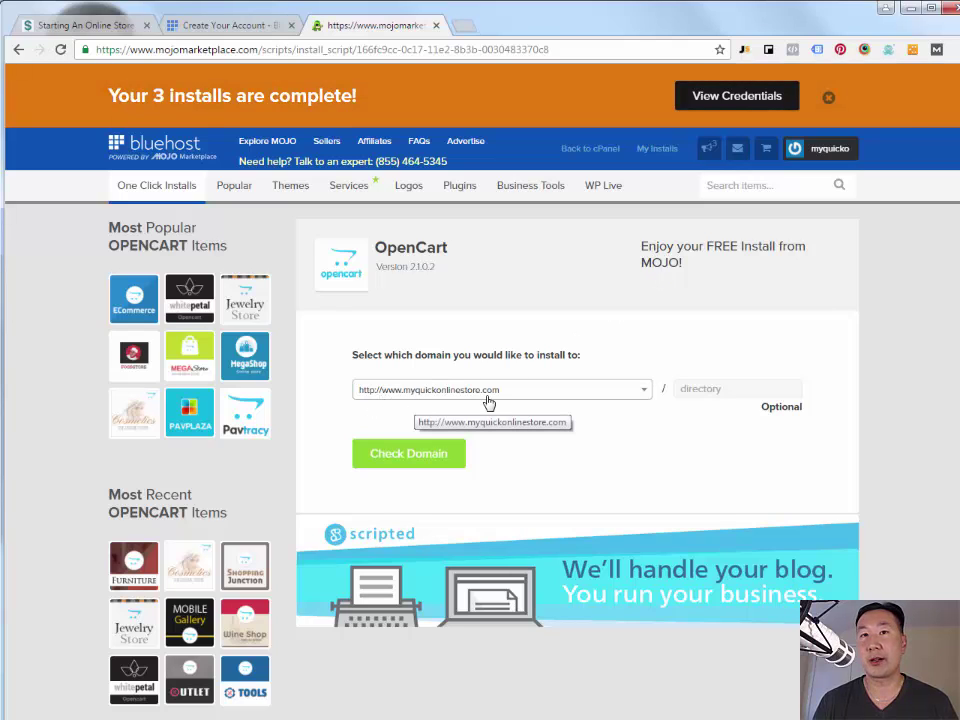
{"action": "left_click", "coordinate": [428, 455]}
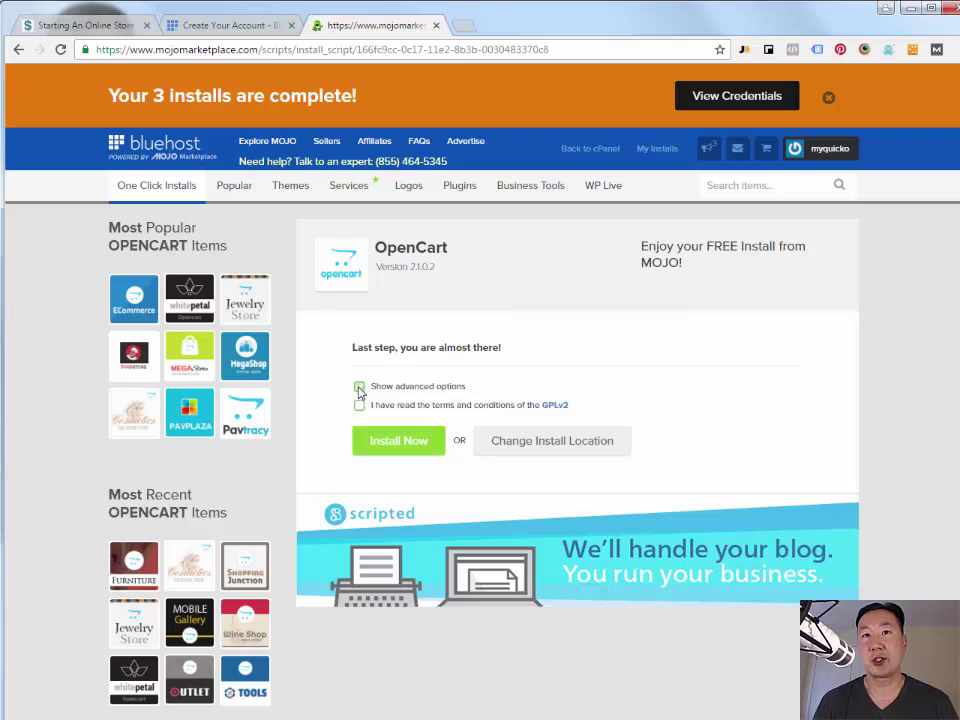
{"action": "left_click", "coordinate": [359, 388]}
{"action": "scroll", "coordinate": [357, 538], "scroll_direction": "down", "scroll_amount": 3}
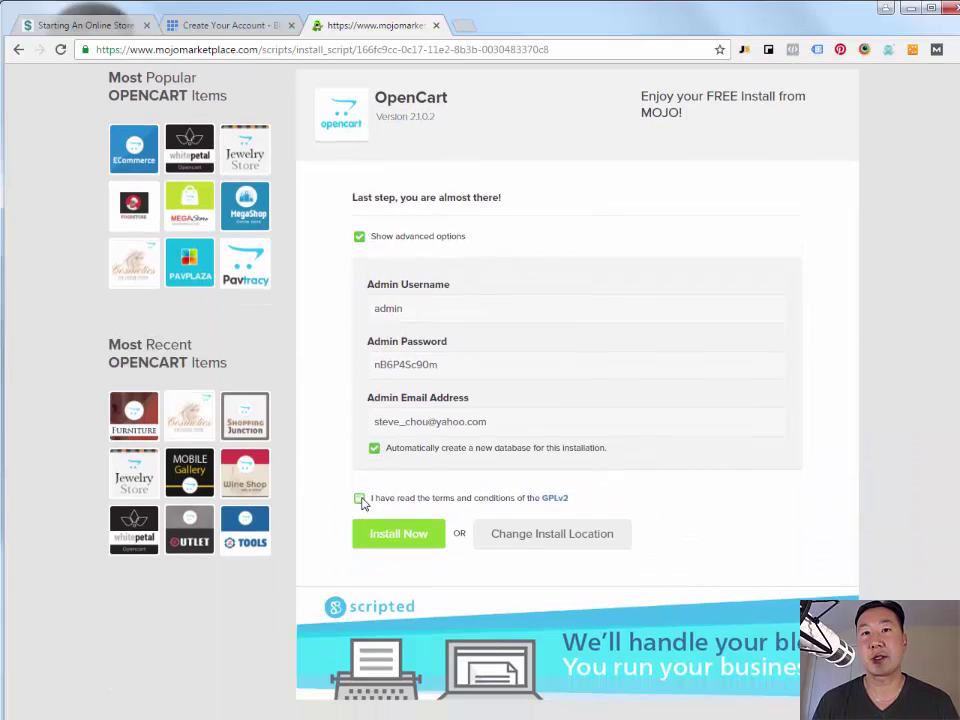
{"action": "left_click", "coordinate": [360, 497]}
- Replace the admin password and e-mail, then install OpenCart
{"action": "double_click", "coordinate": [432, 370]}
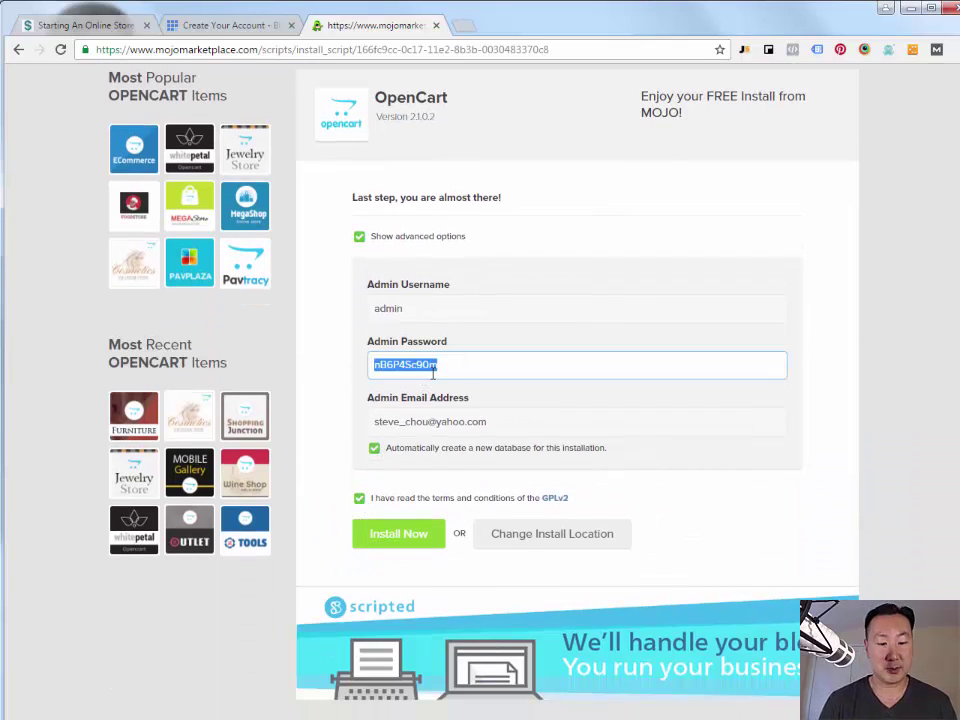
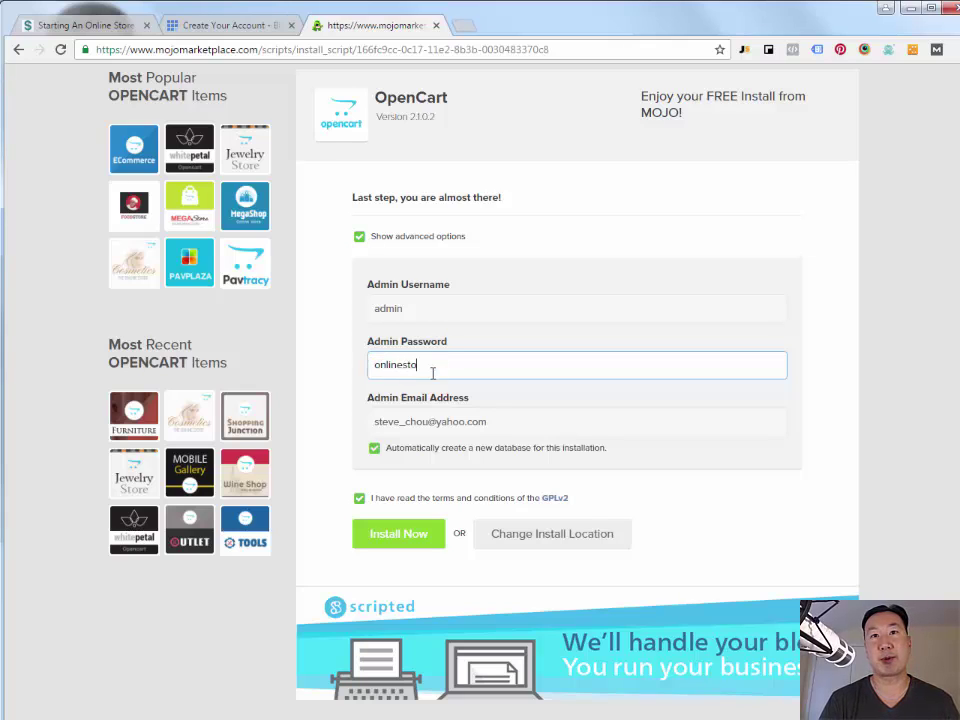
{"action": "triple_click", "coordinate": [402, 422]}
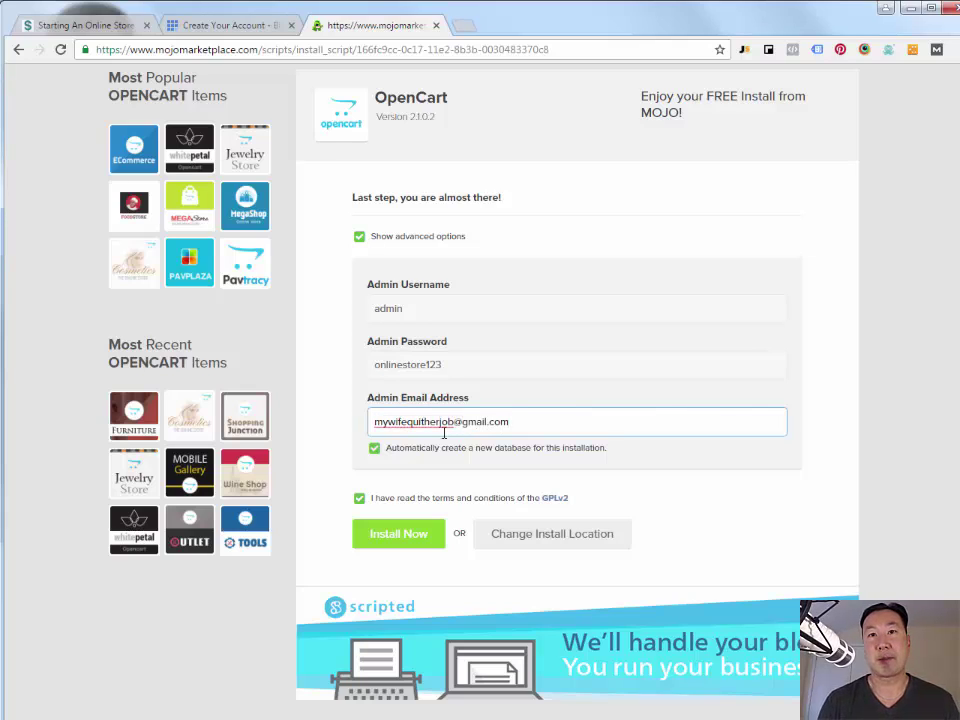
{"action": "left_click", "coordinate": [413, 537]}
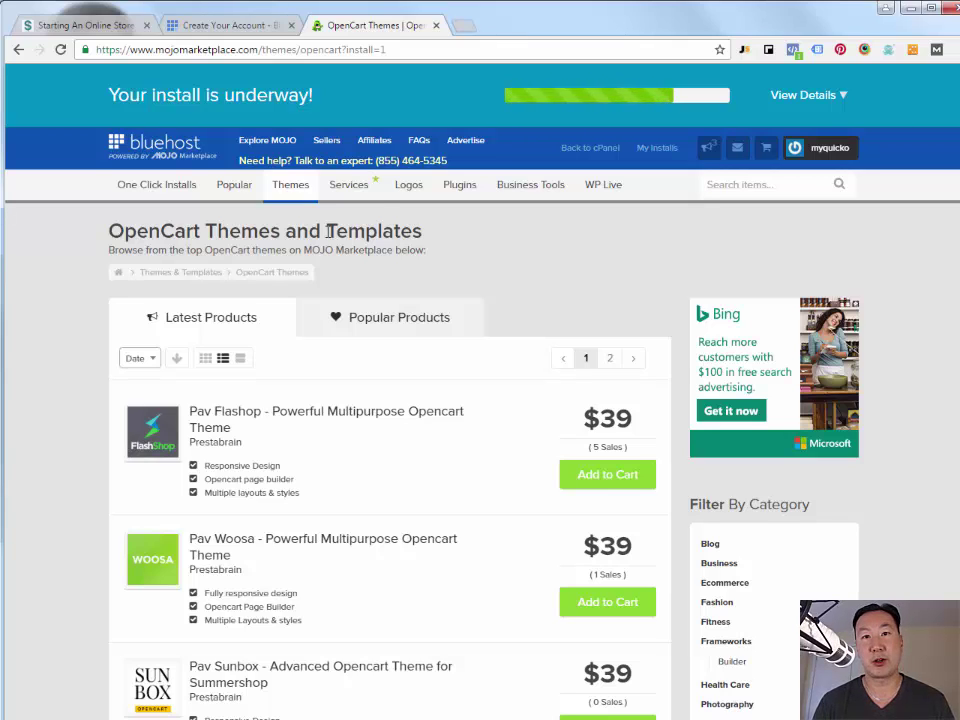
{"action": "left_click", "coordinate": [466, 28]}
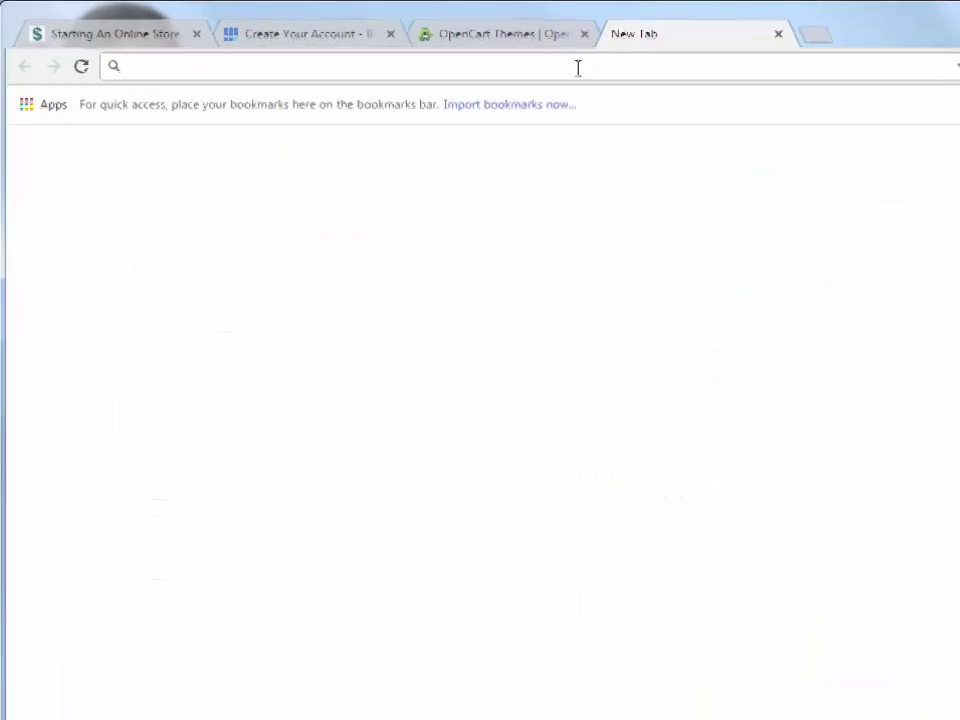
- Load the myquickonlinestore.com storefront and enter myquickonlinestore.com/admin in another tab
{"action": "type", "text": "myquickonlinest"}
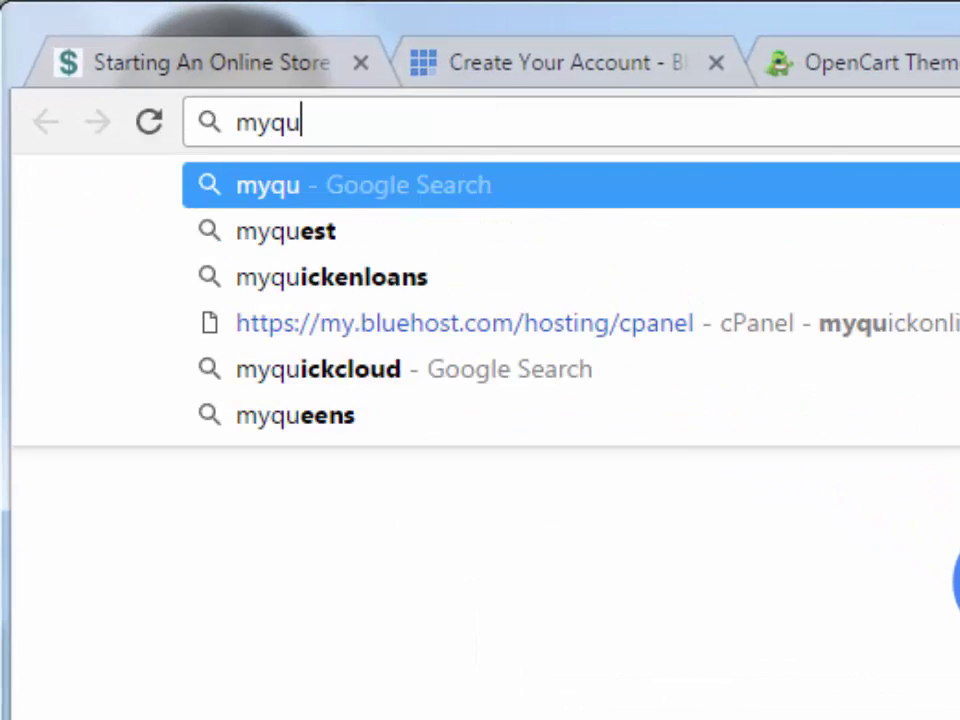
{"action": "type", "text": "ore.com"}
{"action": "key", "text": "Return"}
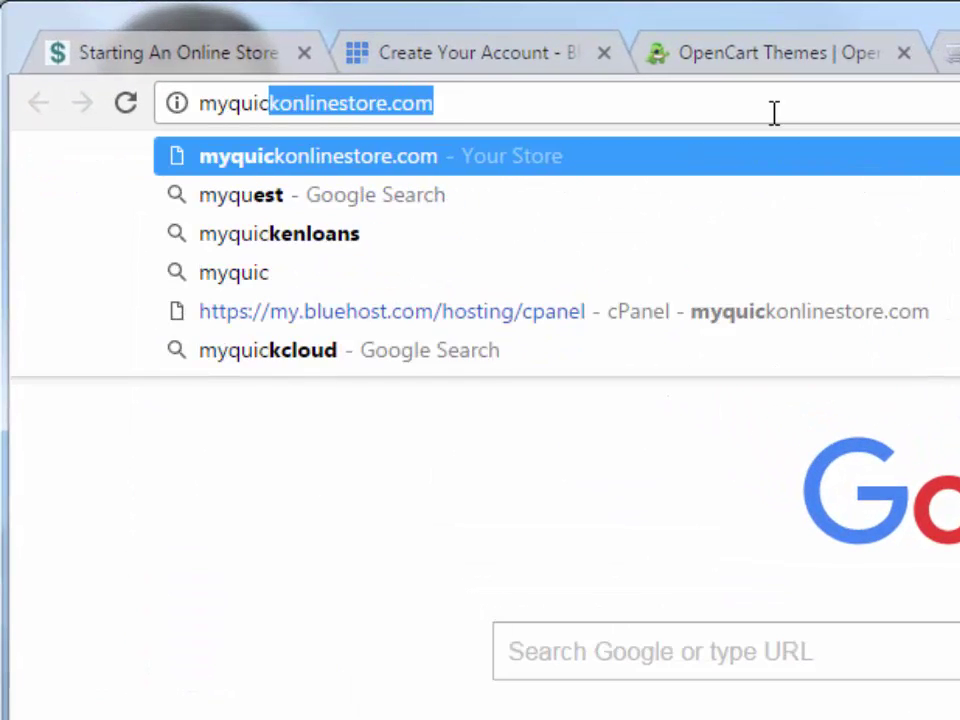
{"action": "type", "text": "onlinestore.c"}
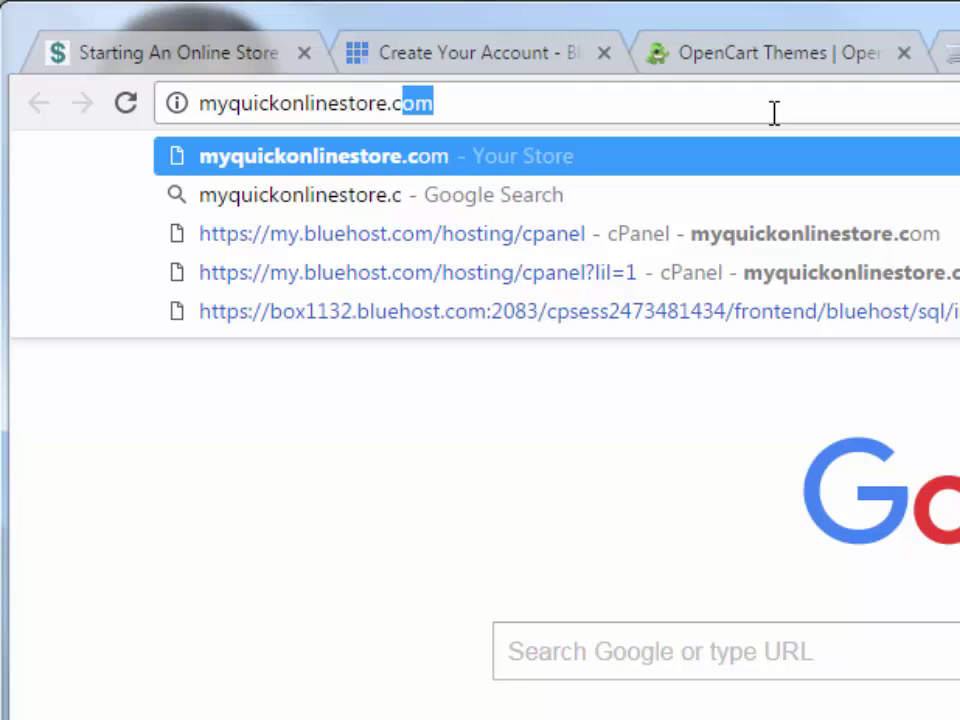
{"action": "type", "text": "om/adm"}
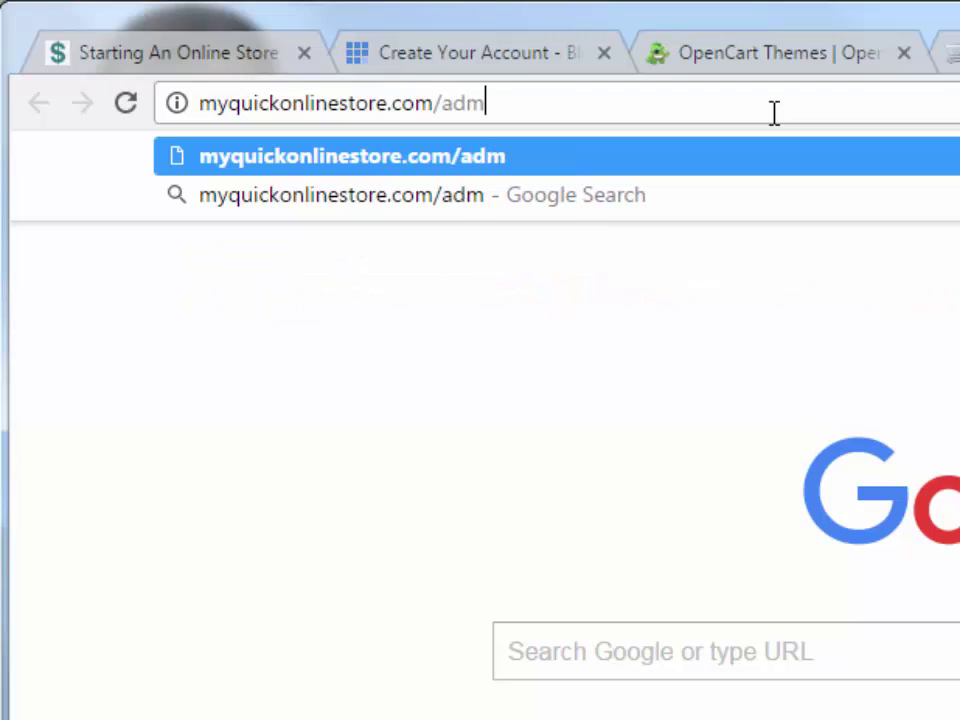
{"action": "type", "text": "in"}
- Log in to the store's OpenCart admin with the admin username and password
{"action": "key", "text": "Return"}
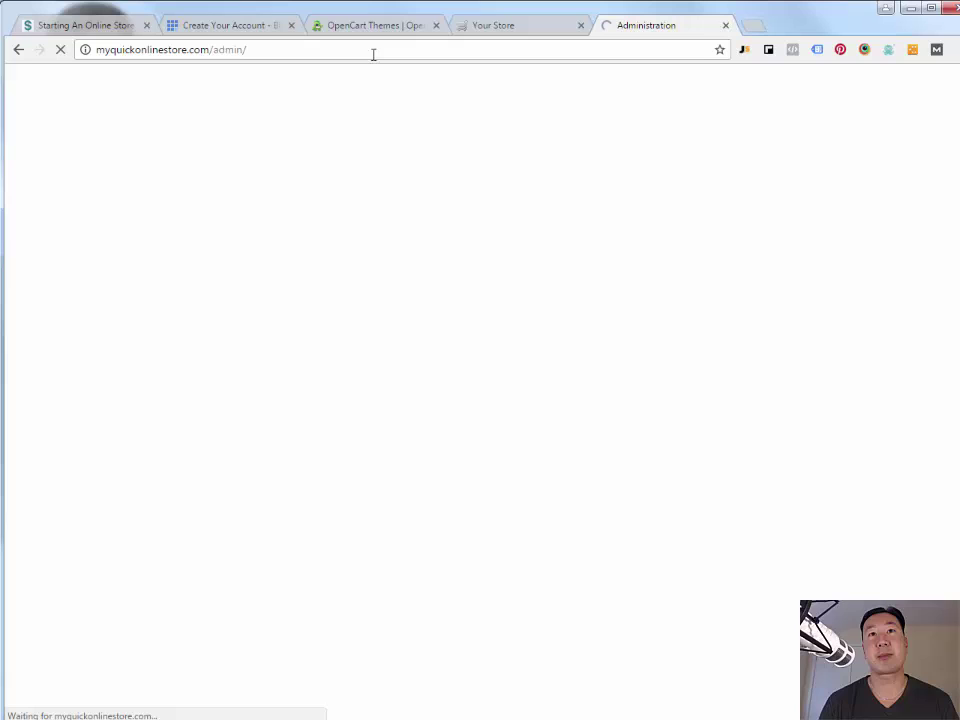
{"action": "left_click", "coordinate": [450, 208]}
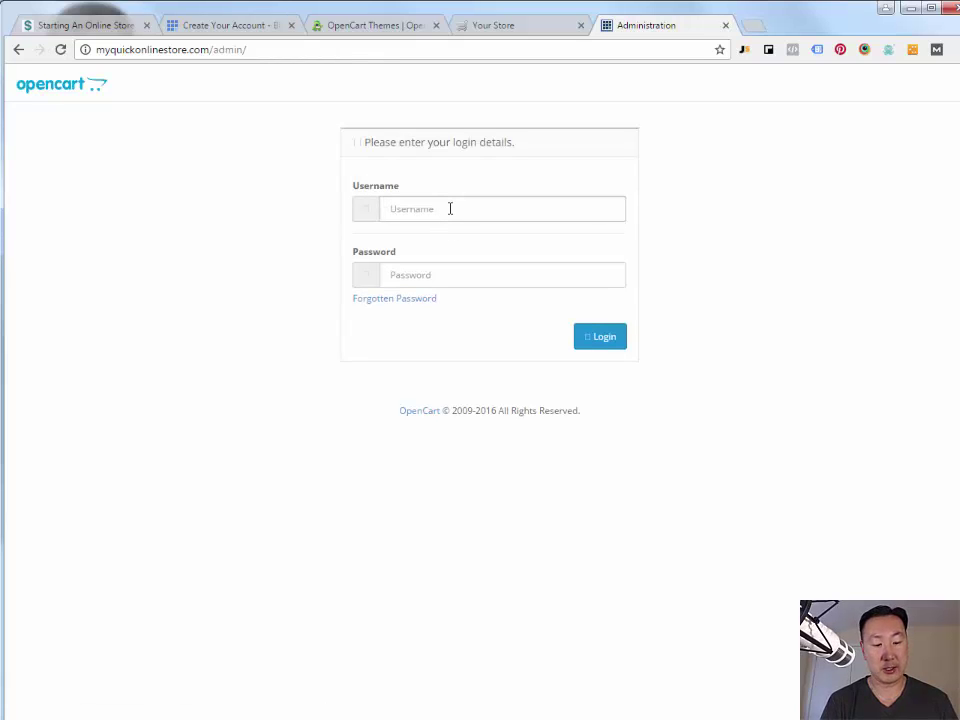
{"action": "key", "text": "Tab"}
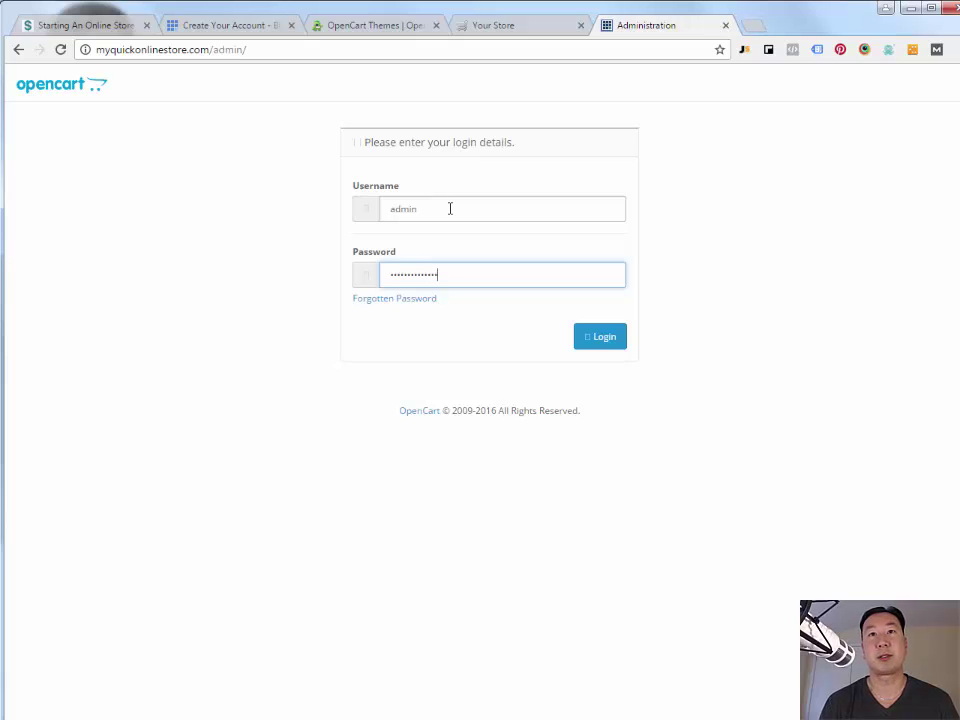
{"action": "left_click", "coordinate": [606, 337]}
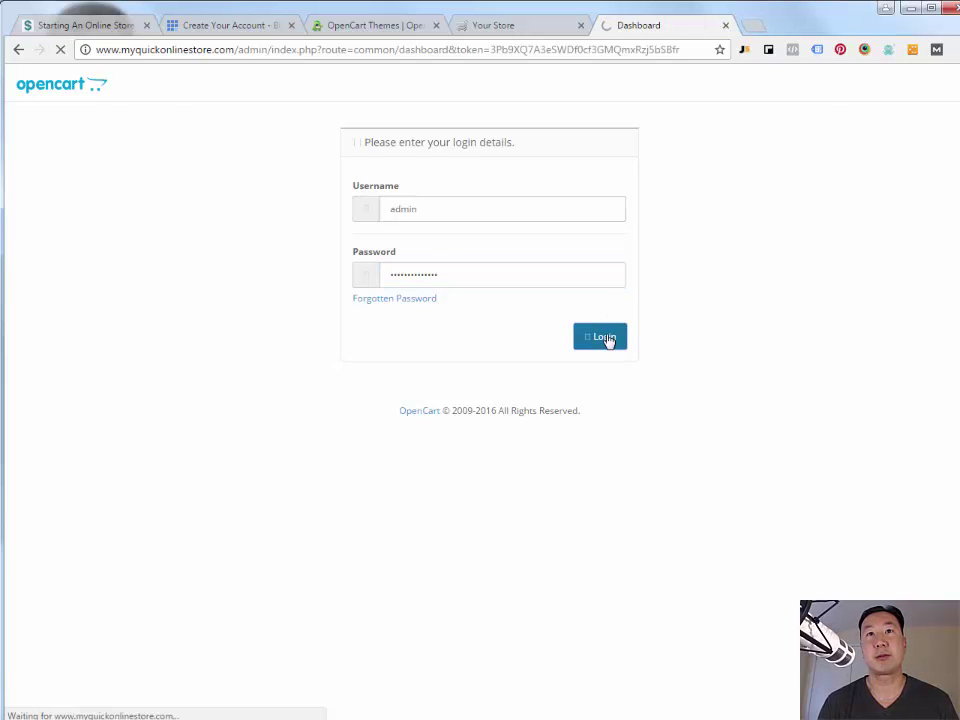
{"action": "left_click", "coordinate": [677, 146]}
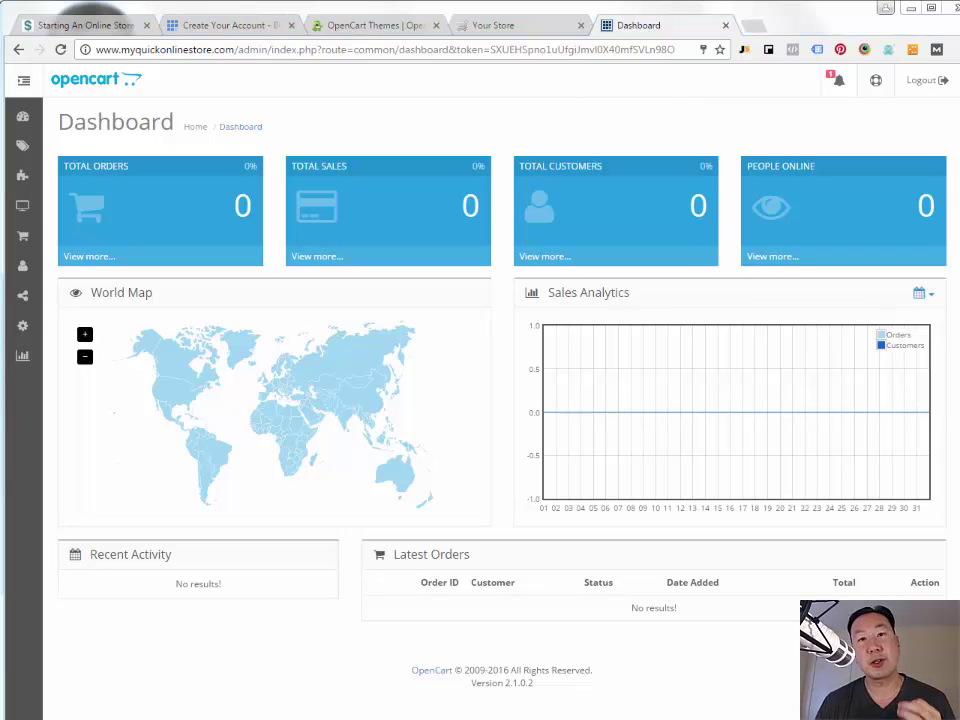
{"action": "mouse_move", "coordinate": [23, 331]}
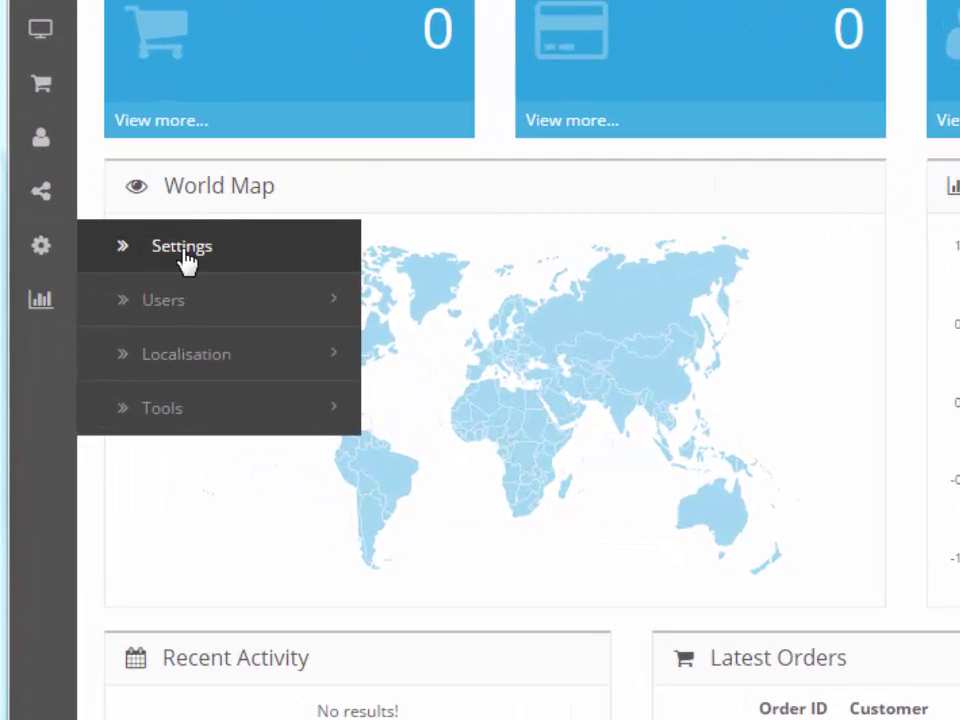
- Edit the default store's settings and set the meta title to Bumblebee Linens
{"action": "left_click", "coordinate": [184, 252]}
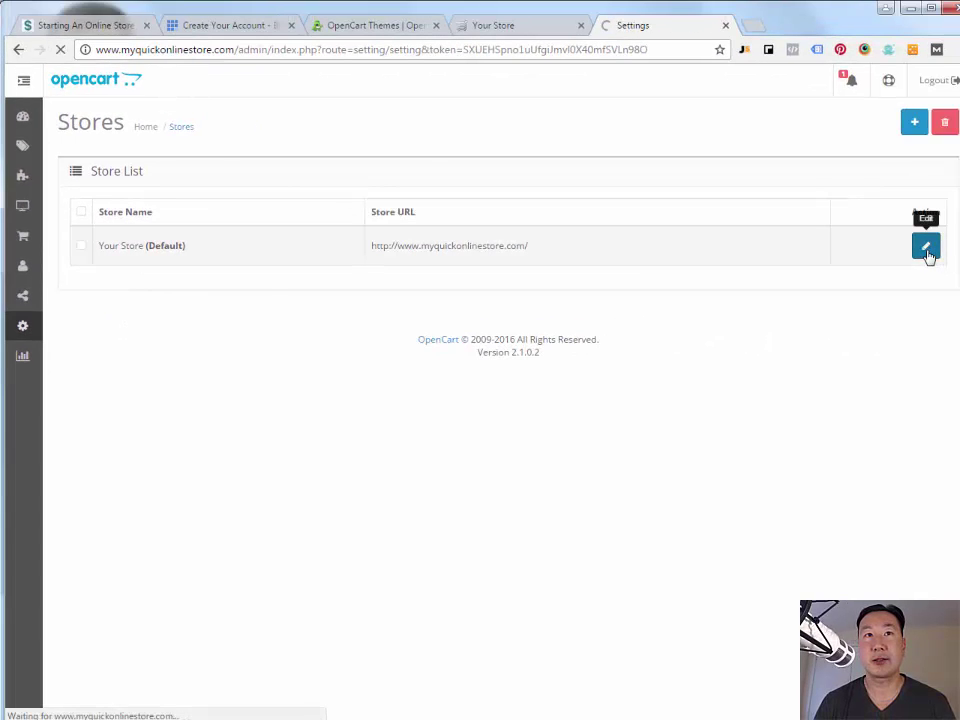
{"action": "left_click", "coordinate": [929, 255]}
{"action": "triple_click", "coordinate": [345, 273]}
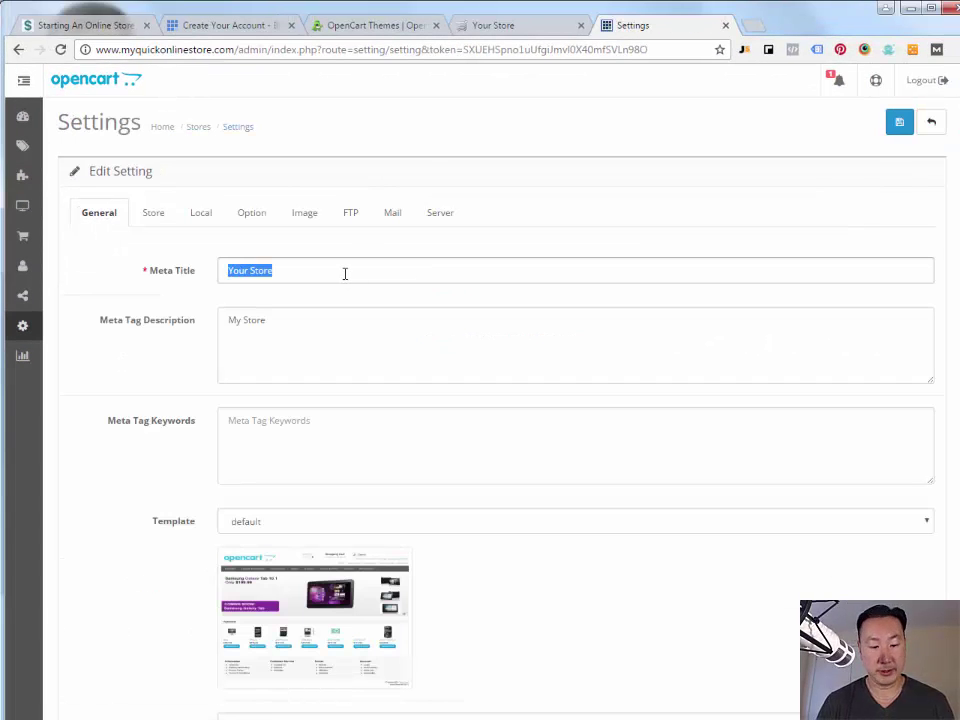
{"action": "type", "text": "Bumblebee"}
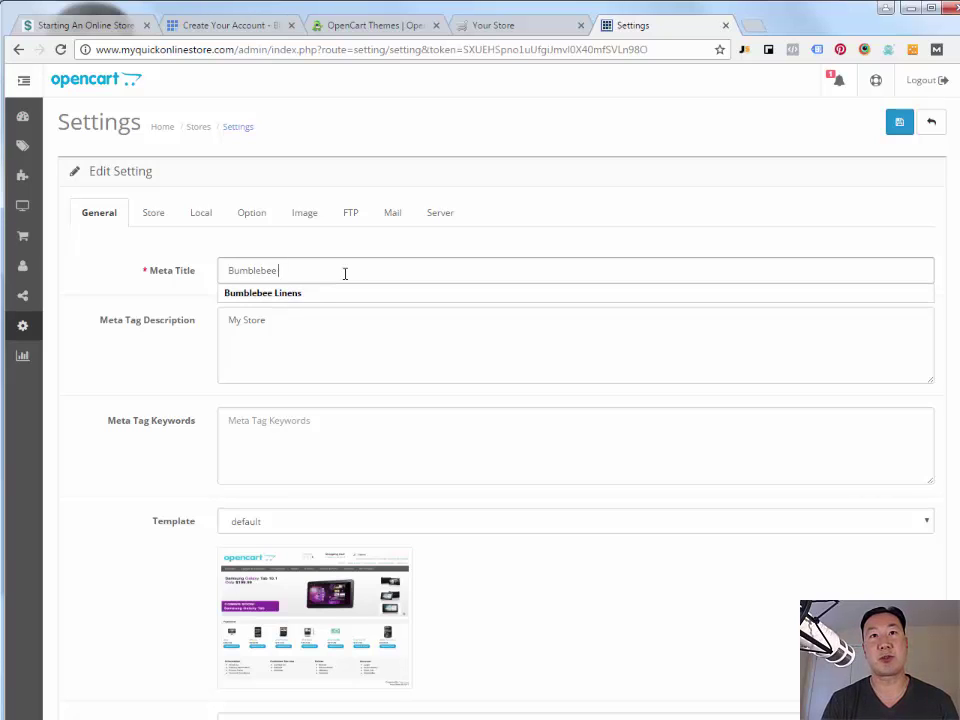
{"action": "left_click", "coordinate": [330, 333]}
{"action": "left_click", "coordinate": [120, 530]}
{"action": "scroll", "coordinate": [120, 525], "scroll_direction": "down", "scroll_amount": 2}
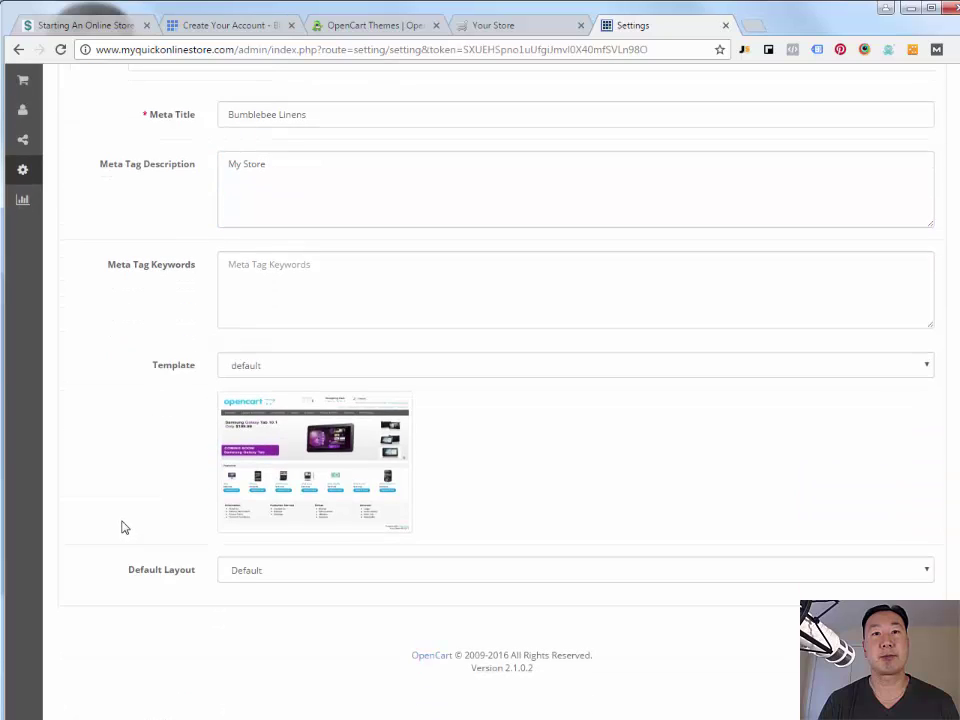
{"action": "scroll", "coordinate": [120, 525], "scroll_direction": "up", "scroll_amount": 2}
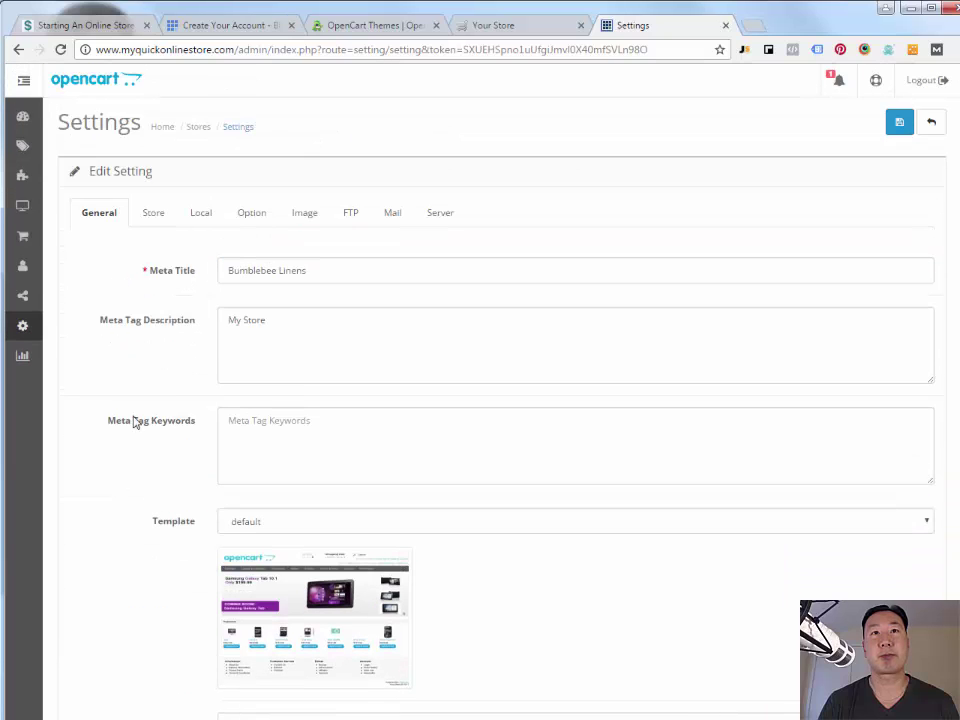
{"action": "left_click", "coordinate": [146, 219]}
- Set store name Bumblebee Linens plus owner, address and telephone, then save the settings
{"action": "triple_click", "coordinate": [279, 276]}
{"action": "type", "text": "Bumblebee Linens"}
{"action": "key", "text": "Tab"}
{"action": "type", "text": "Steve"}
{"action": "key", "text": "Tab"}
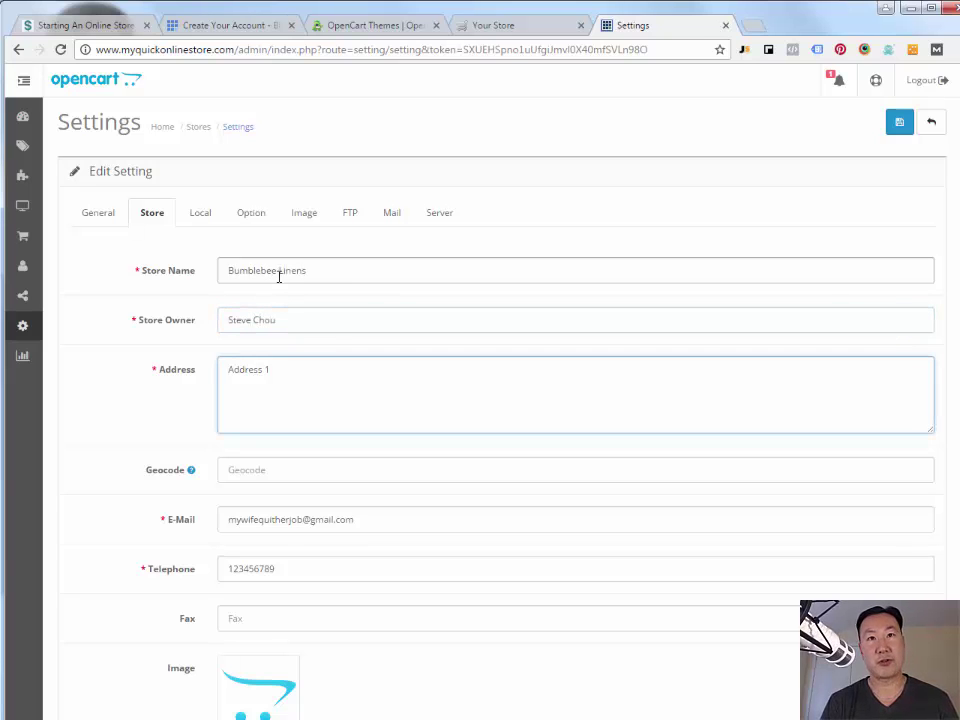
{"action": "type", "text": "555 fake rd"}
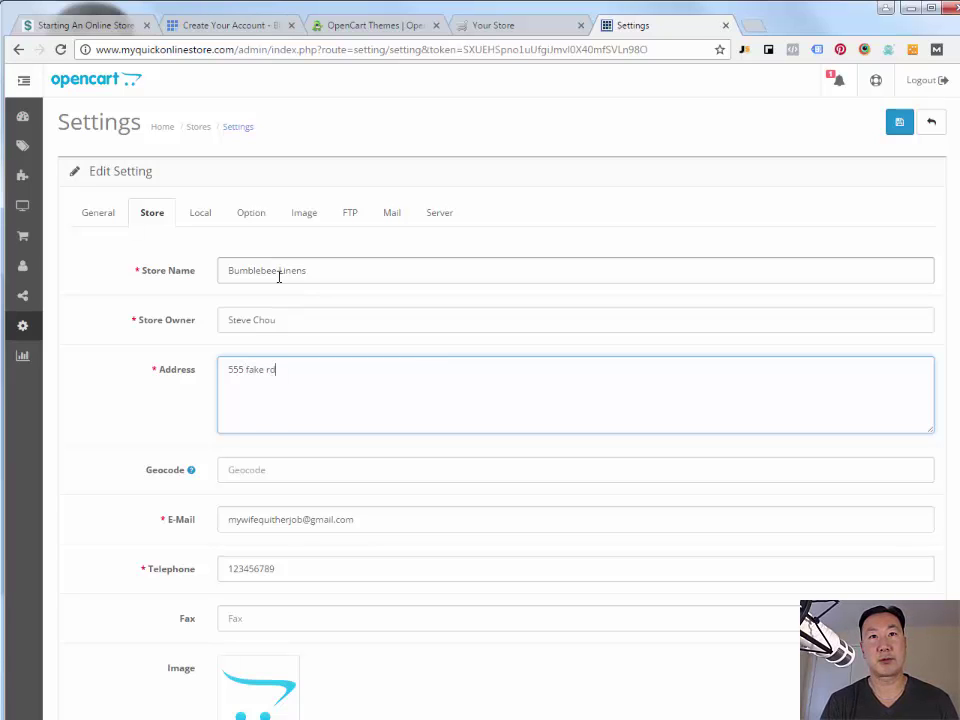
{"action": "key", "text": "Tab"}
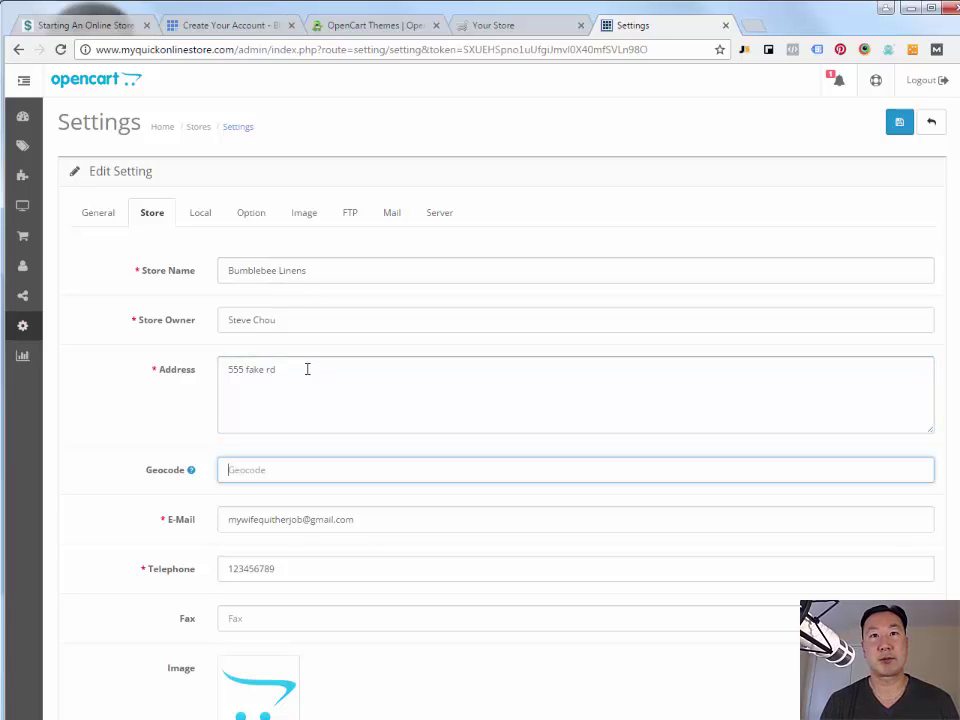
{"action": "left_click", "coordinate": [307, 369]}
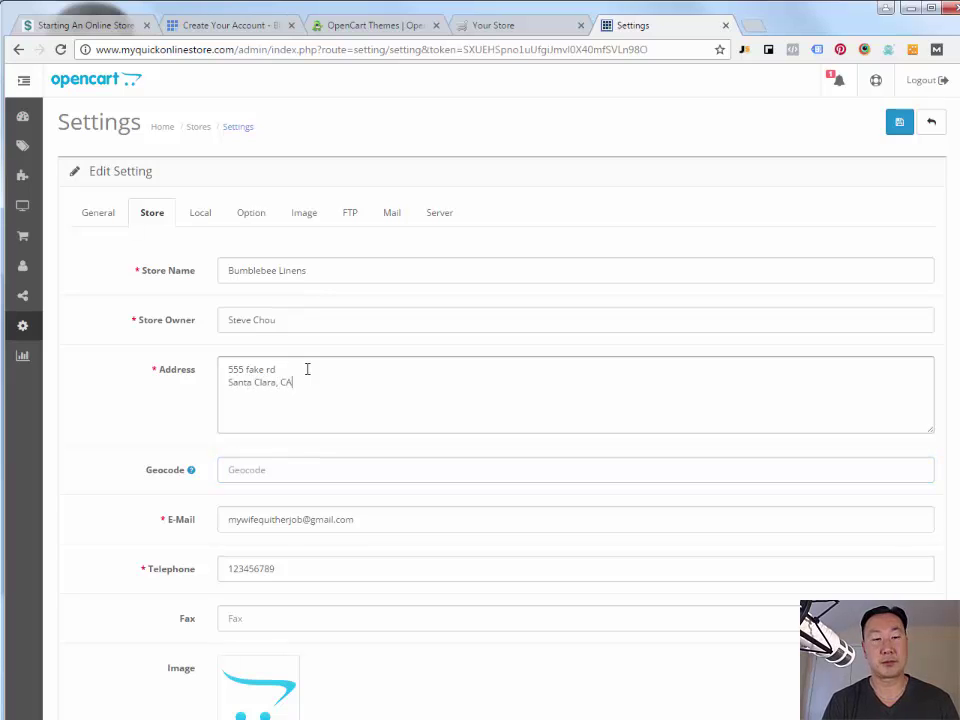
{"action": "double_click", "coordinate": [306, 568]}
{"action": "type", "text": "555"}
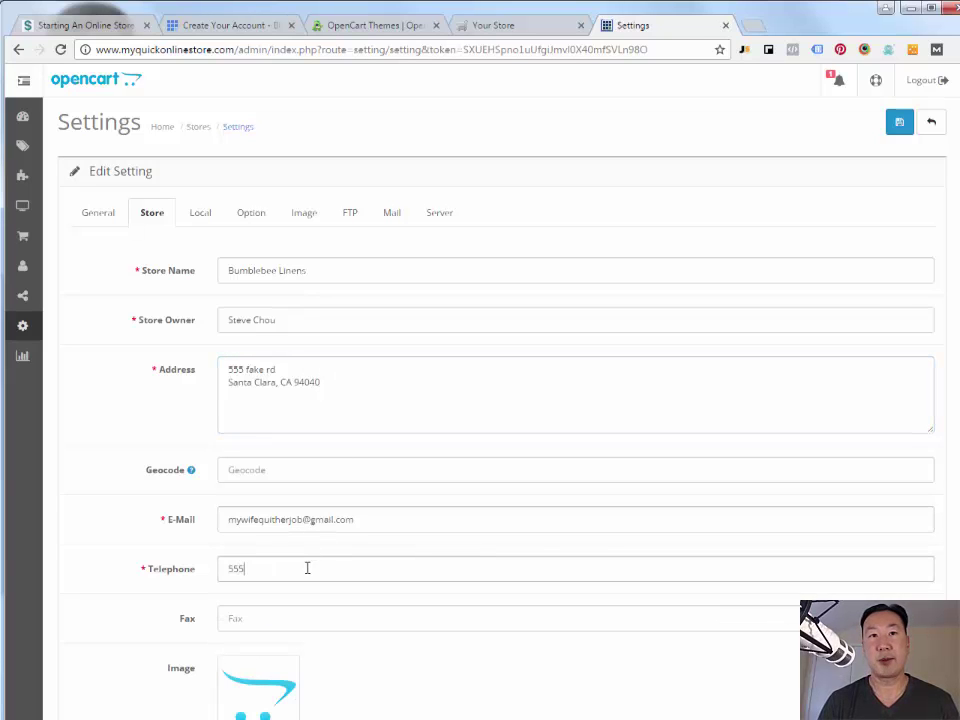
{"action": "type", "text": "5555555"}
{"action": "scroll", "coordinate": [129, 574], "scroll_direction": "down", "scroll_amount": 5}
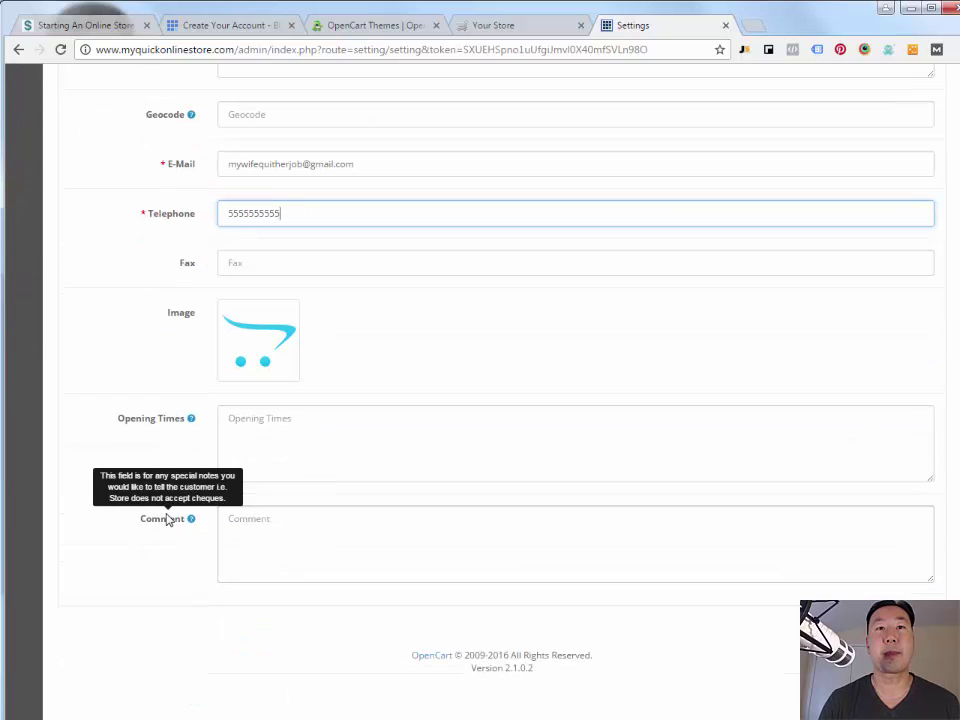
{"action": "scroll", "coordinate": [171, 516], "scroll_direction": "up", "scroll_amount": 5}
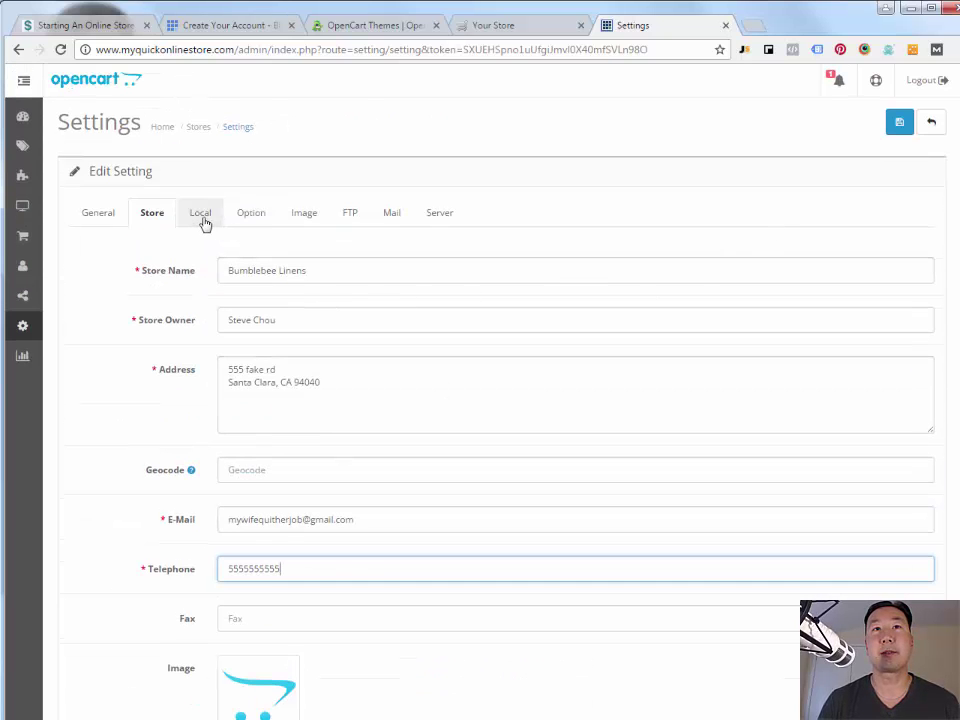
{"action": "left_click", "coordinate": [896, 130]}
- Set the store's local country to United States and region to California
{"action": "left_click", "coordinate": [927, 292]}
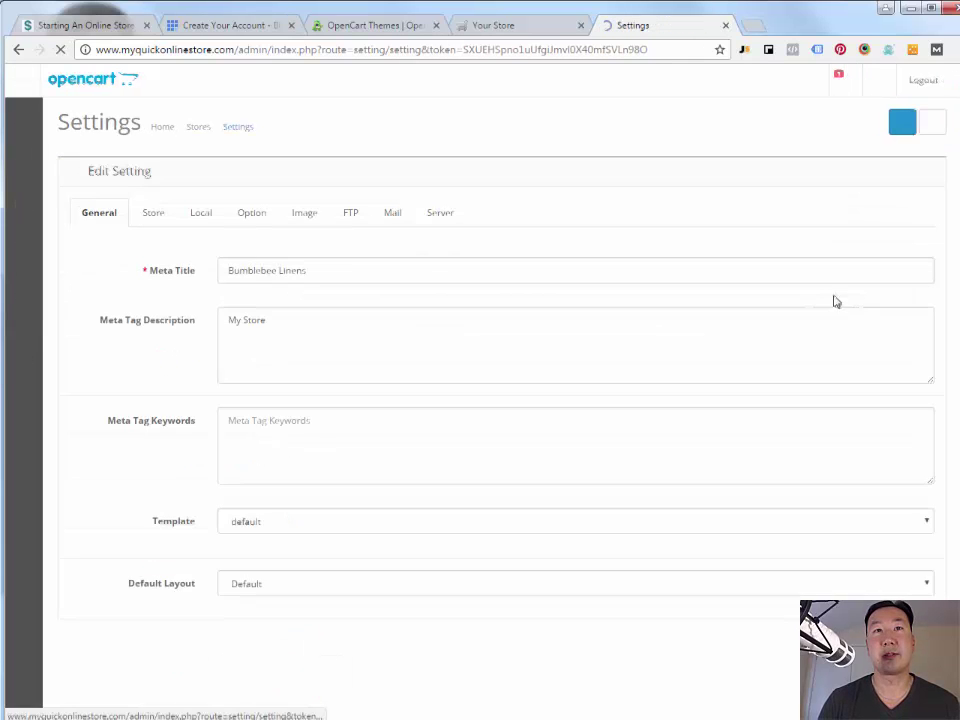
{"action": "left_click", "coordinate": [203, 216]}
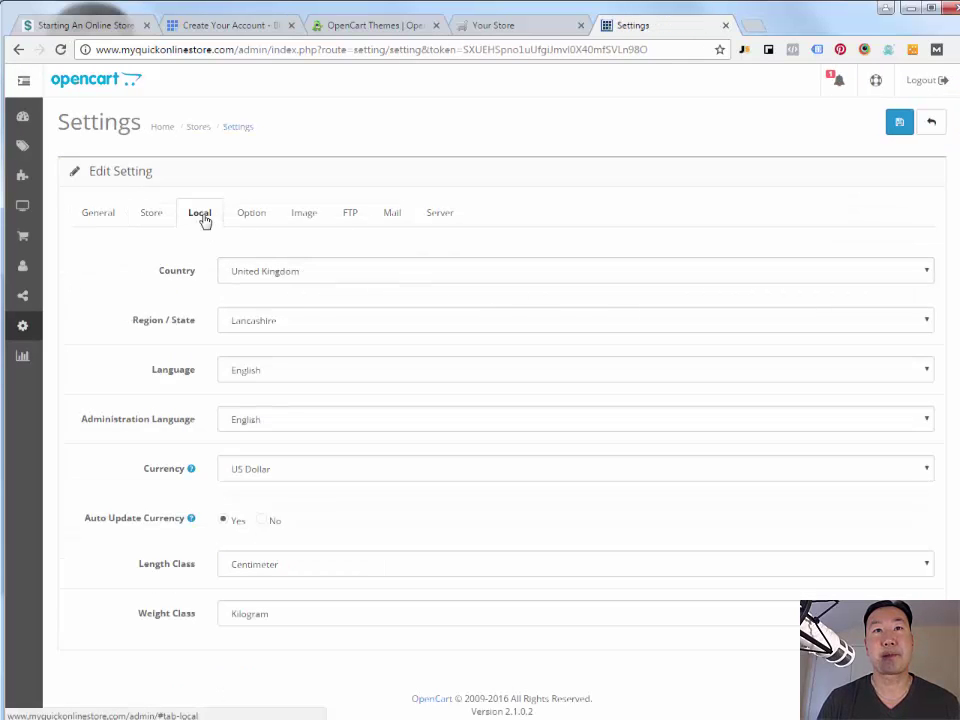
{"action": "left_click", "coordinate": [278, 273]}
{"action": "scroll", "coordinate": [283, 505], "scroll_direction": "down", "scroll_amount": 3}
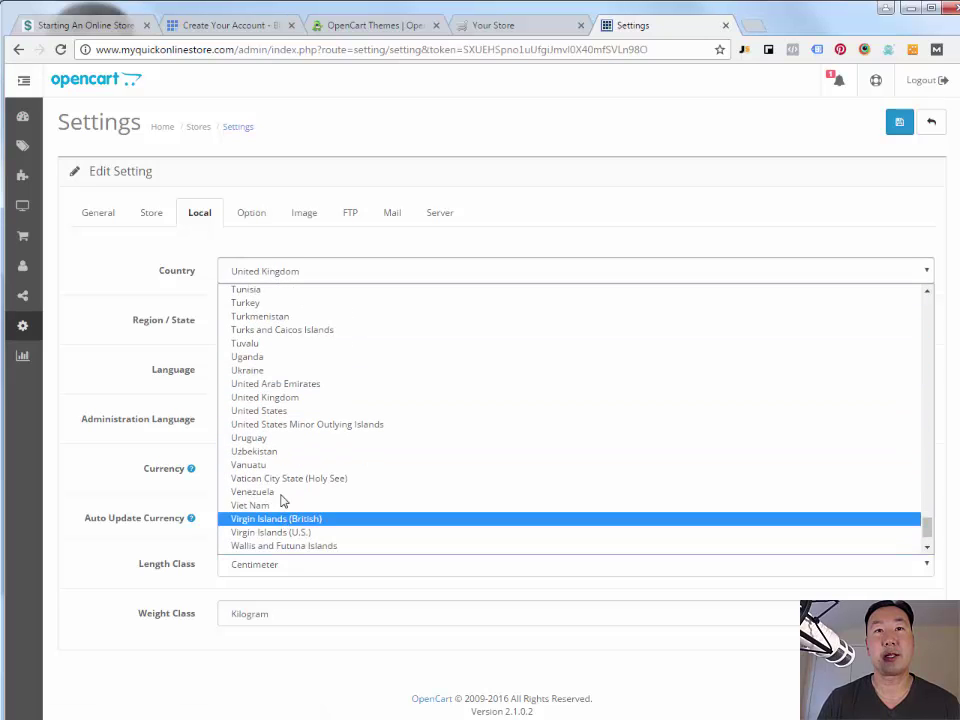
{"action": "left_click", "coordinate": [279, 408]}
{"action": "left_click", "coordinate": [274, 328]}
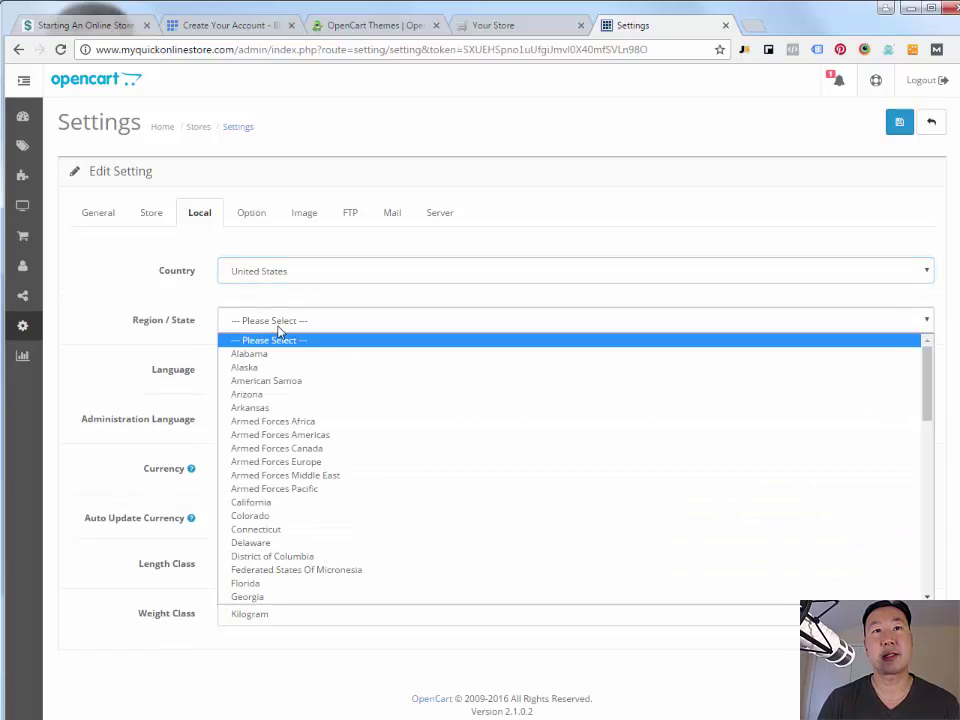
{"action": "left_click", "coordinate": [279, 503]}
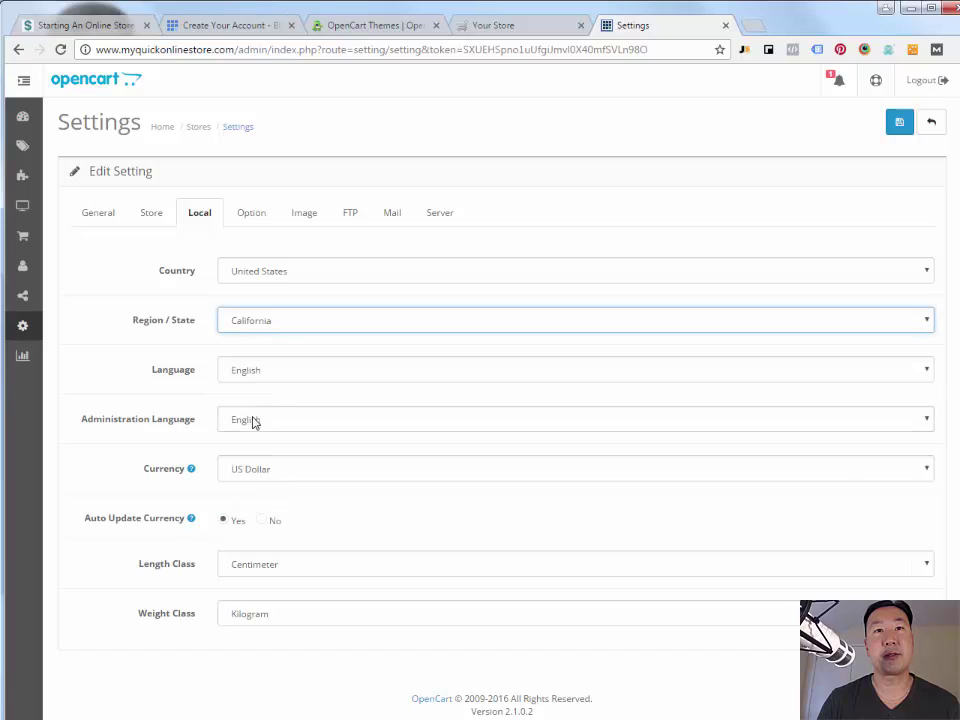
- Set the length class to Inch and weight class to Pound
{"action": "left_click", "coordinate": [255, 570]}
{"action": "left_click", "coordinate": [267, 610]}
{"action": "left_click", "coordinate": [268, 616]}
{"action": "left_click", "coordinate": [254, 662]}
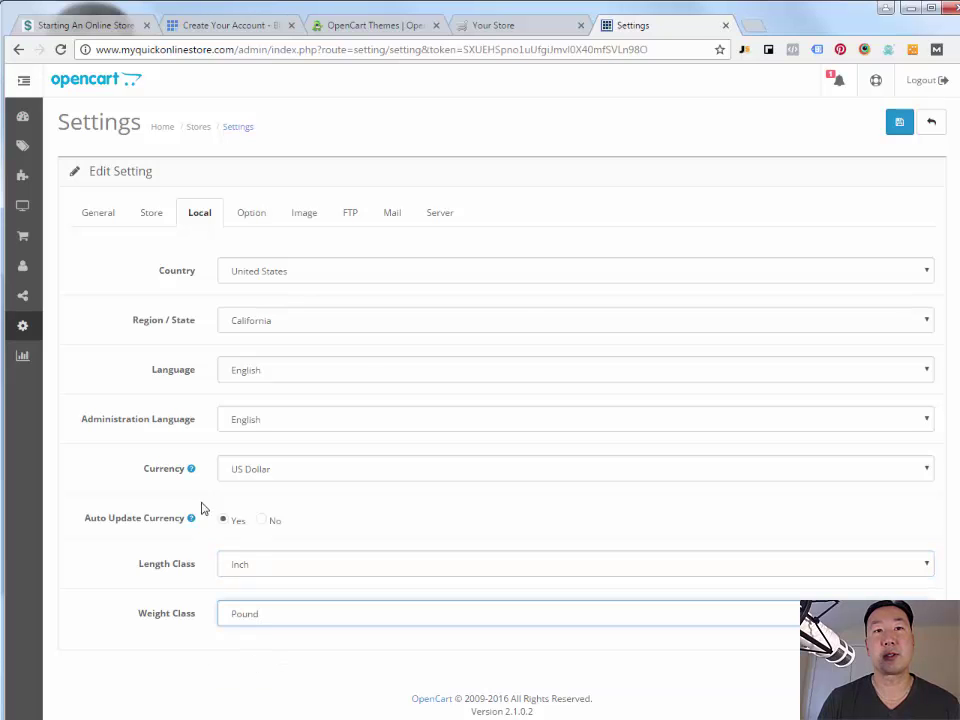
{"action": "left_click", "coordinate": [255, 219]}
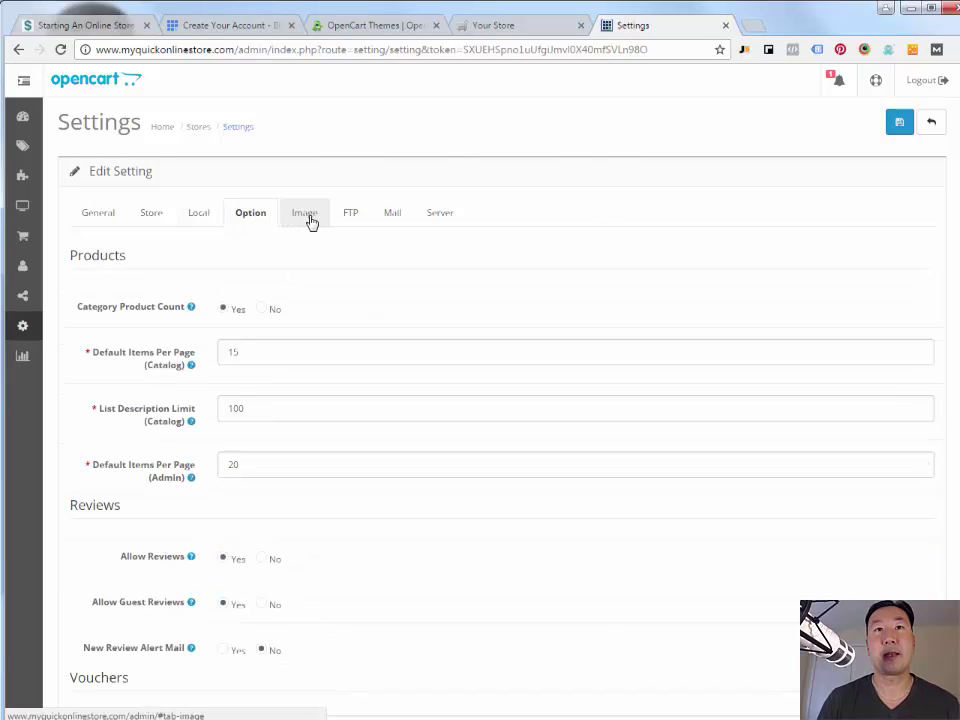
- On the Image tab, replace the store logo with the uploaded logov10smallbee.jpg and save the settings
{"action": "left_click", "coordinate": [305, 215]}
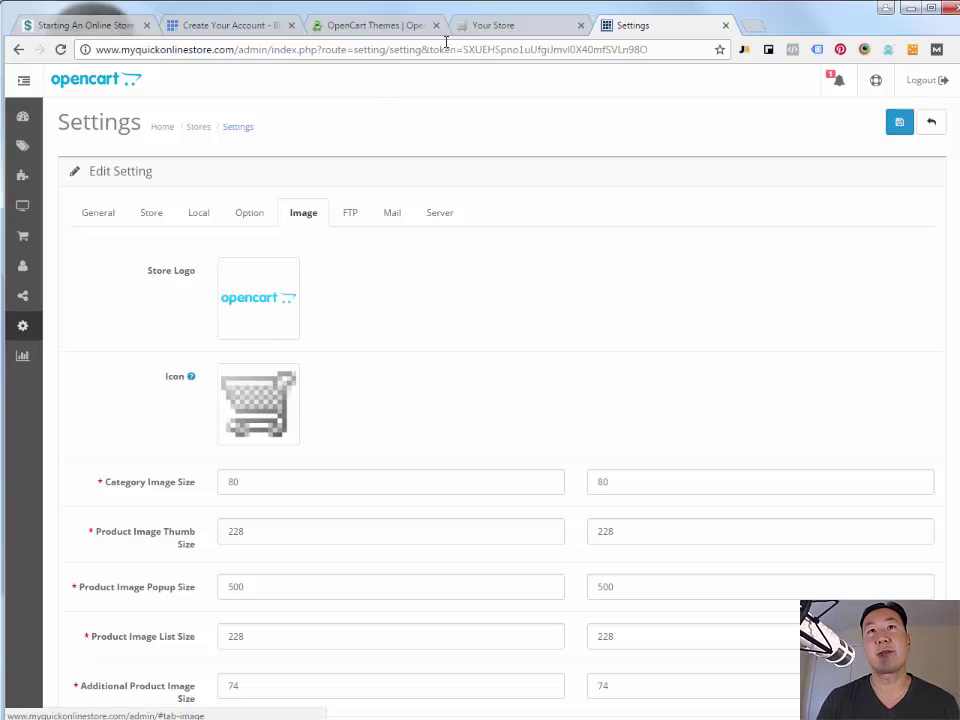
{"action": "left_click", "coordinate": [492, 27]}
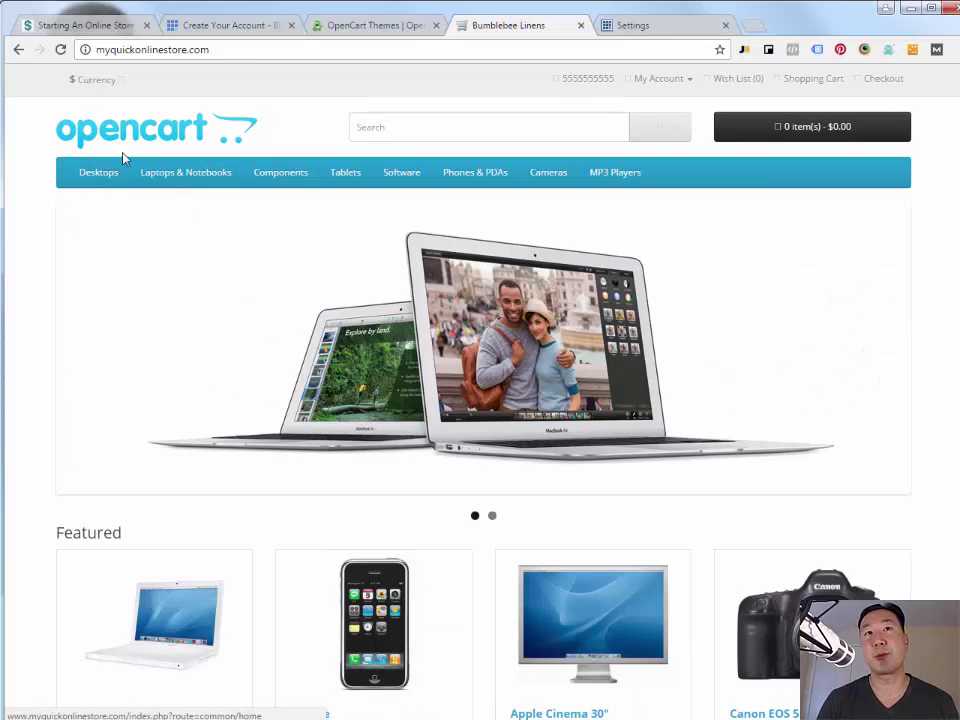
{"action": "left_click", "coordinate": [634, 28]}
{"action": "left_click", "coordinate": [284, 296]}
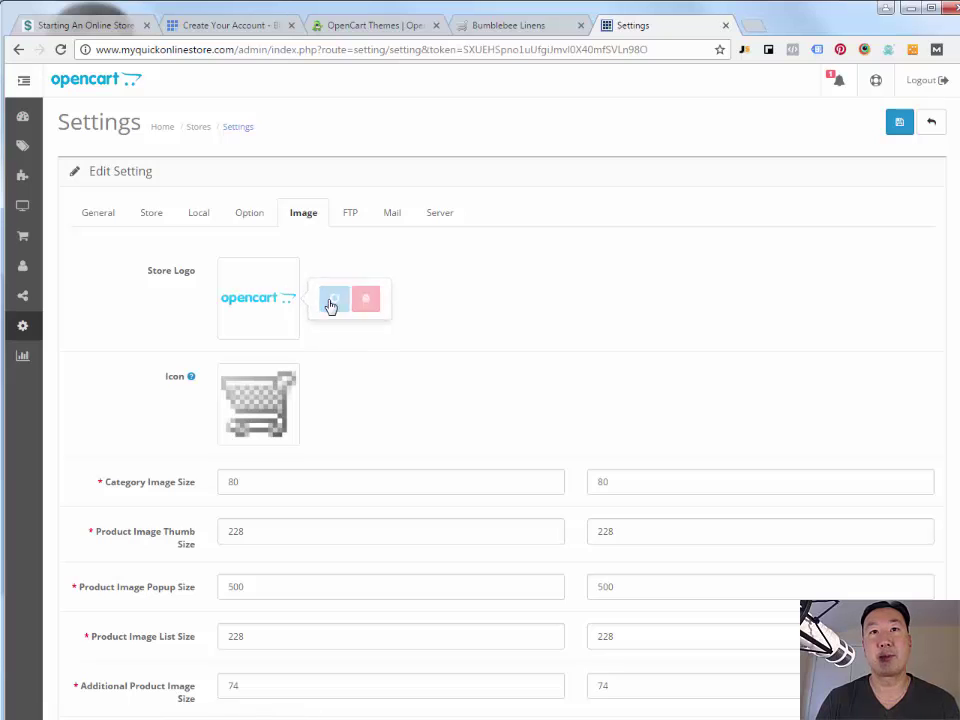
{"action": "left_click", "coordinate": [332, 300]}
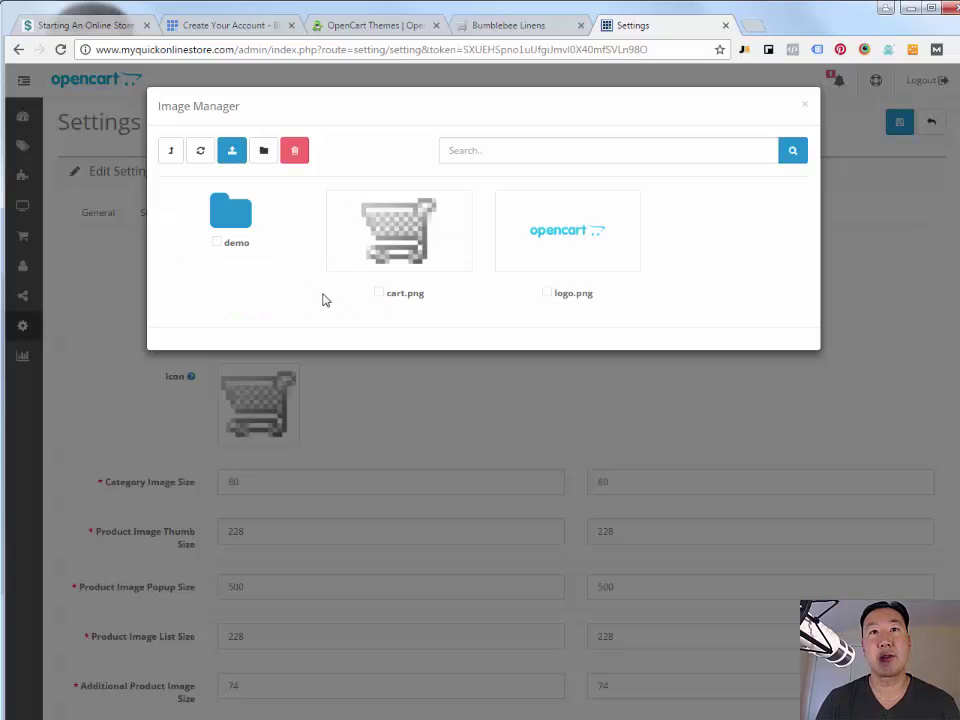
{"action": "left_click", "coordinate": [232, 152]}
{"action": "double_click", "coordinate": [344, 120]}
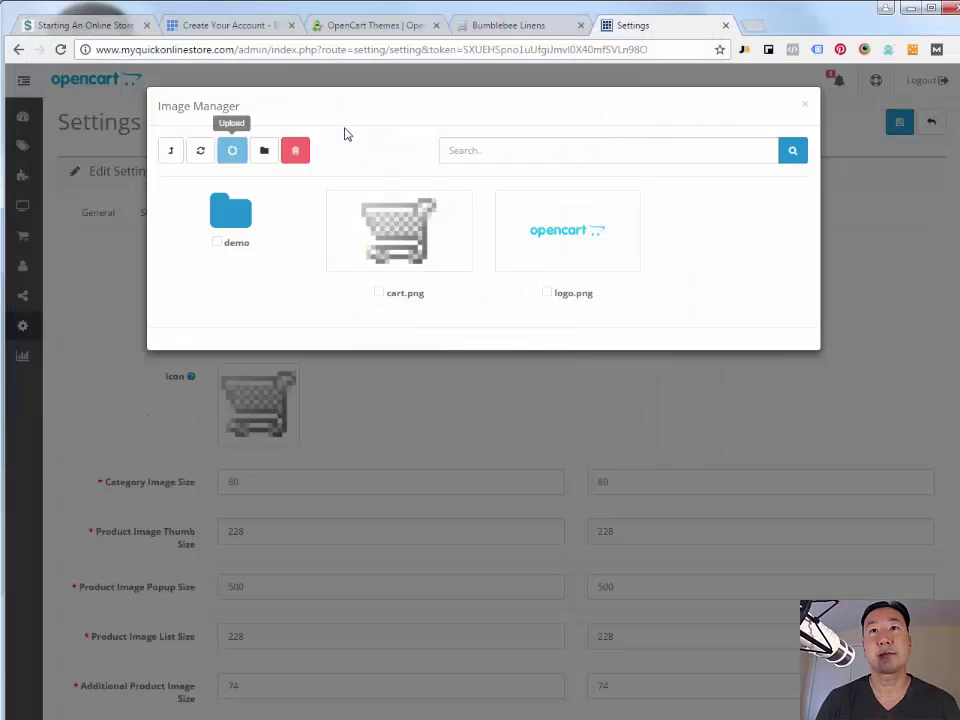
{"action": "left_click", "coordinate": [609, 136]}
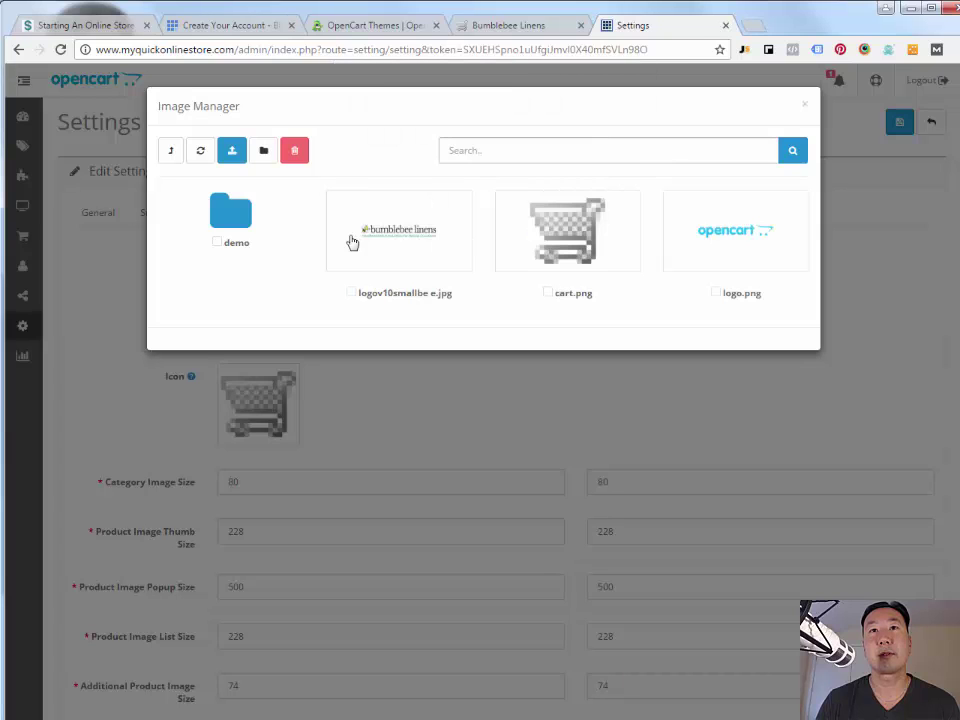
{"action": "left_click", "coordinate": [384, 220]}
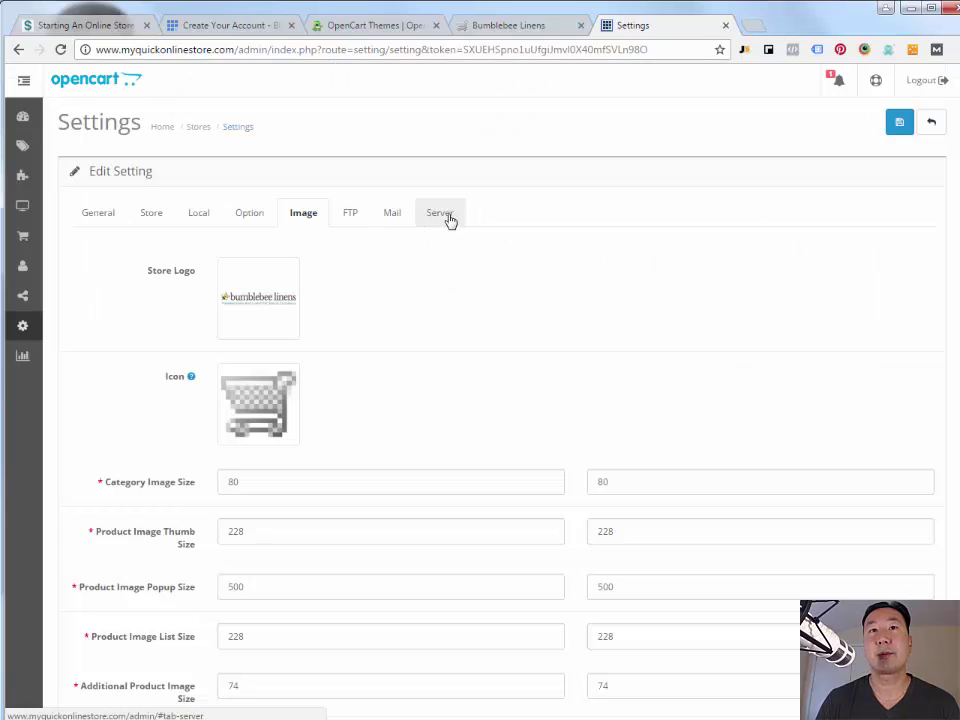
{"action": "left_click", "coordinate": [898, 122]}
- Reload the storefront and check that the Bumblebee Linens logo appears in the header
{"action": "left_click", "coordinate": [516, 28]}
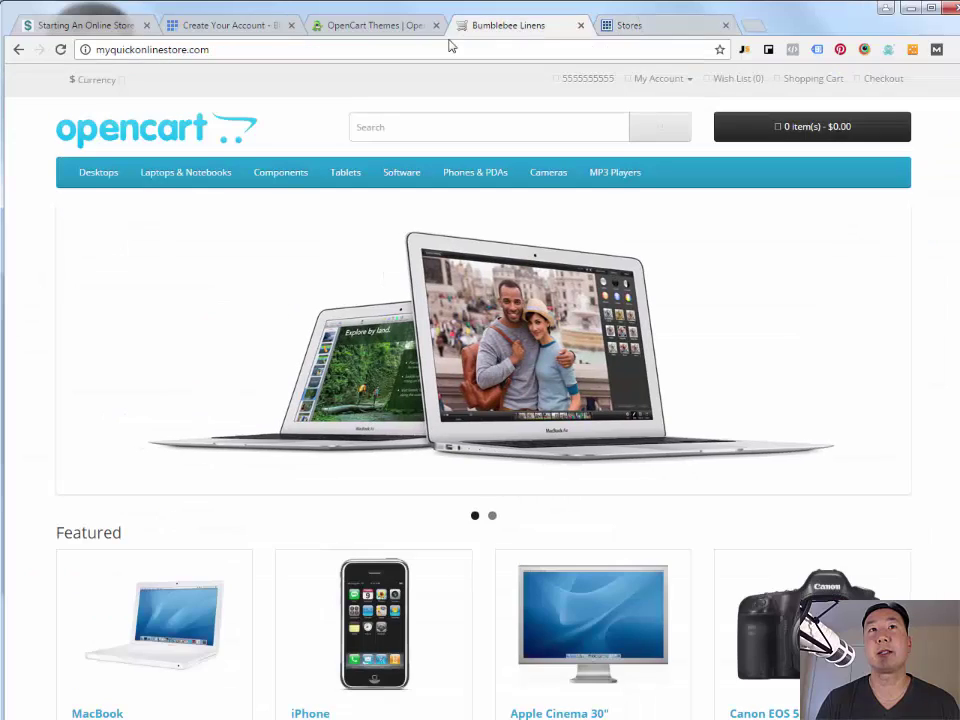
{"action": "left_click", "coordinate": [62, 50]}
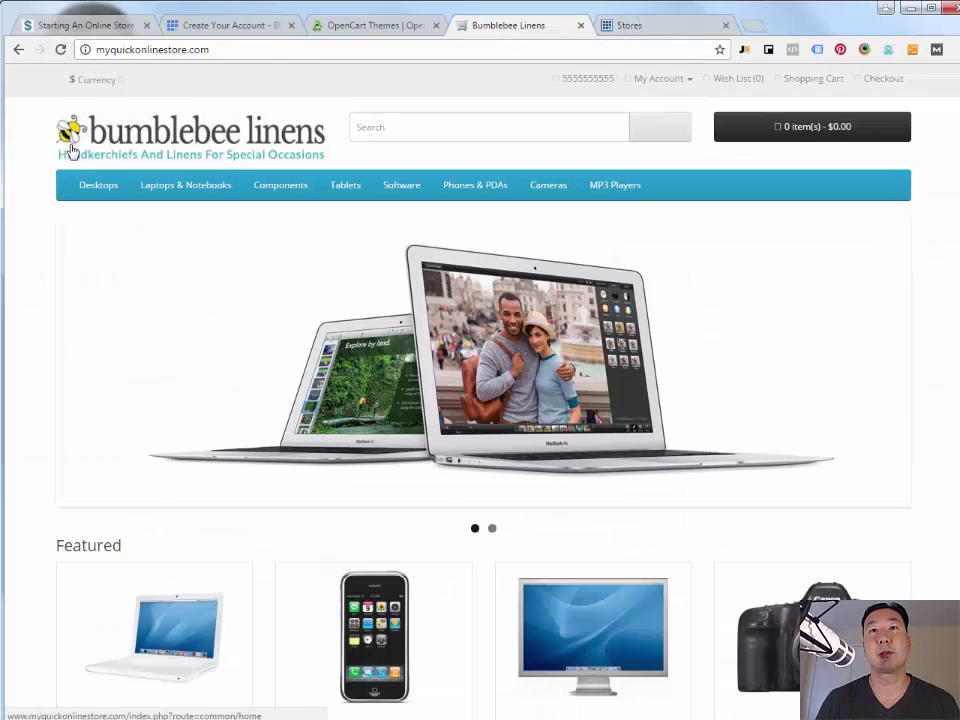
{"action": "scroll", "coordinate": [409, 362], "scroll_direction": "down", "scroll_amount": 4}
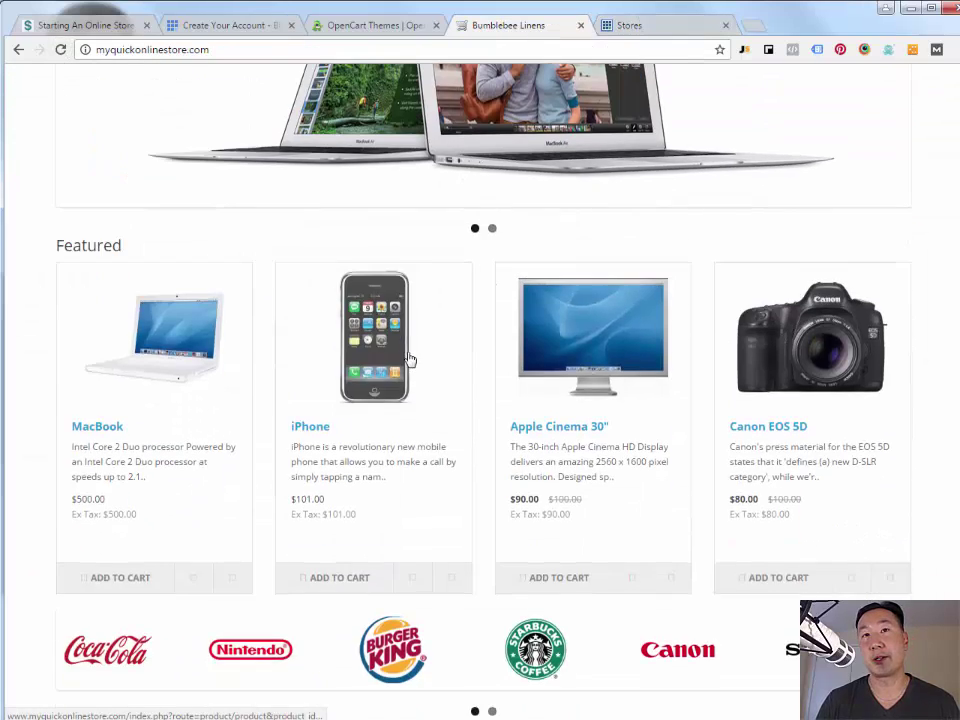
{"action": "scroll", "coordinate": [408, 358], "scroll_direction": "up", "scroll_amount": 3}
{"action": "scroll", "coordinate": [409, 358], "scroll_direction": "up", "scroll_amount": 1}
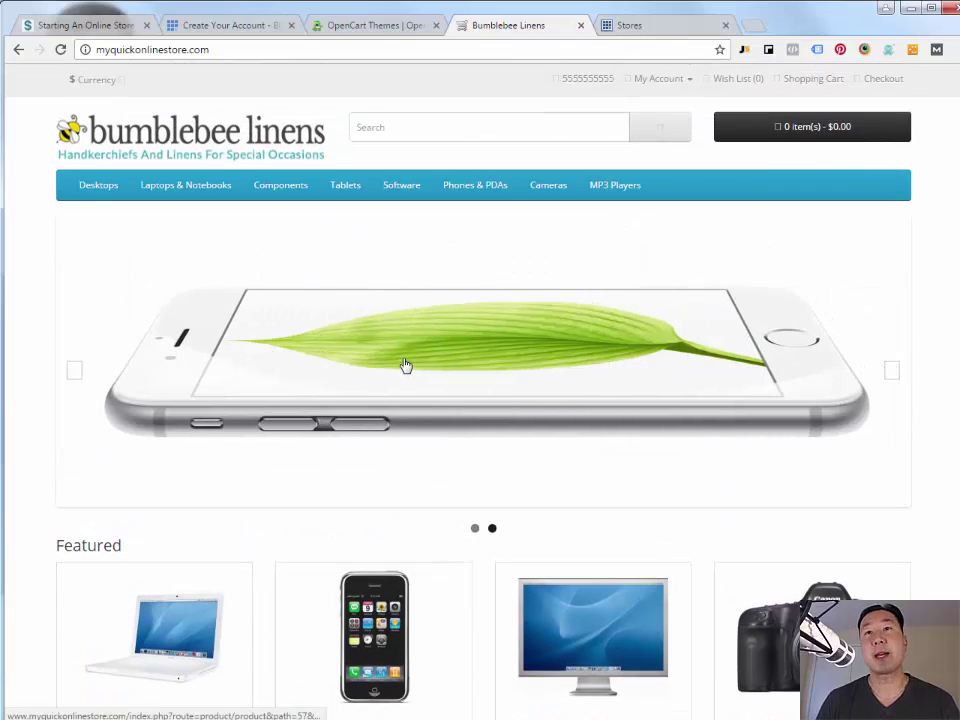
{"action": "scroll", "coordinate": [568, 432], "scroll_direction": "down", "scroll_amount": 1}
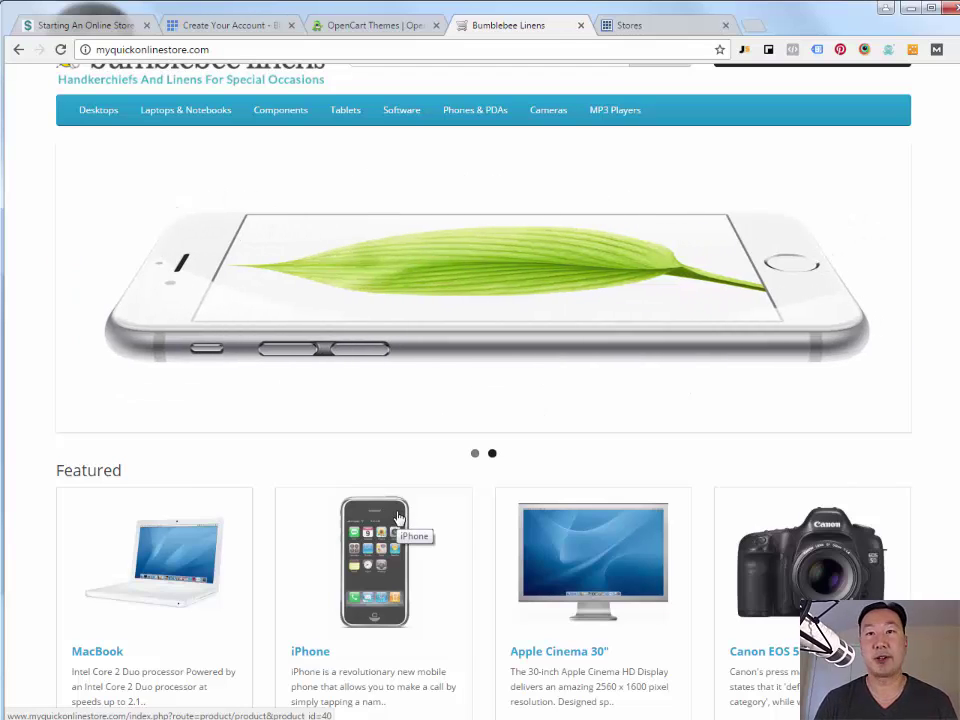
- Return to the admin and head for Catalog > Categories in the sidebar
{"action": "scroll", "coordinate": [402, 499], "scroll_direction": "up", "scroll_amount": 1}
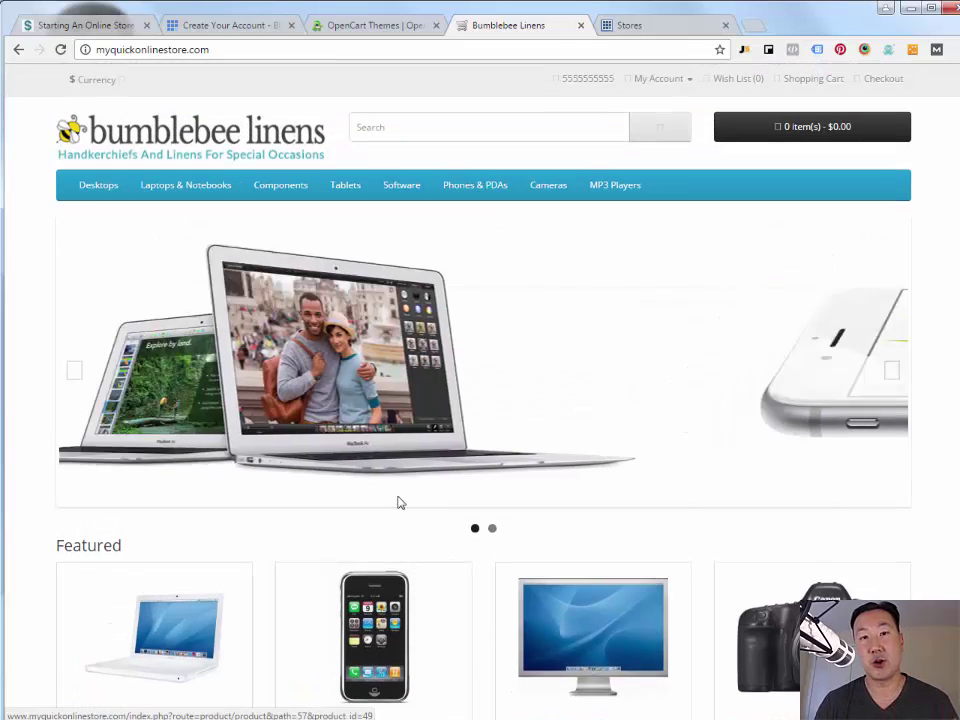
{"action": "left_click", "coordinate": [642, 28]}
{"action": "mouse_move", "coordinate": [22, 176]}
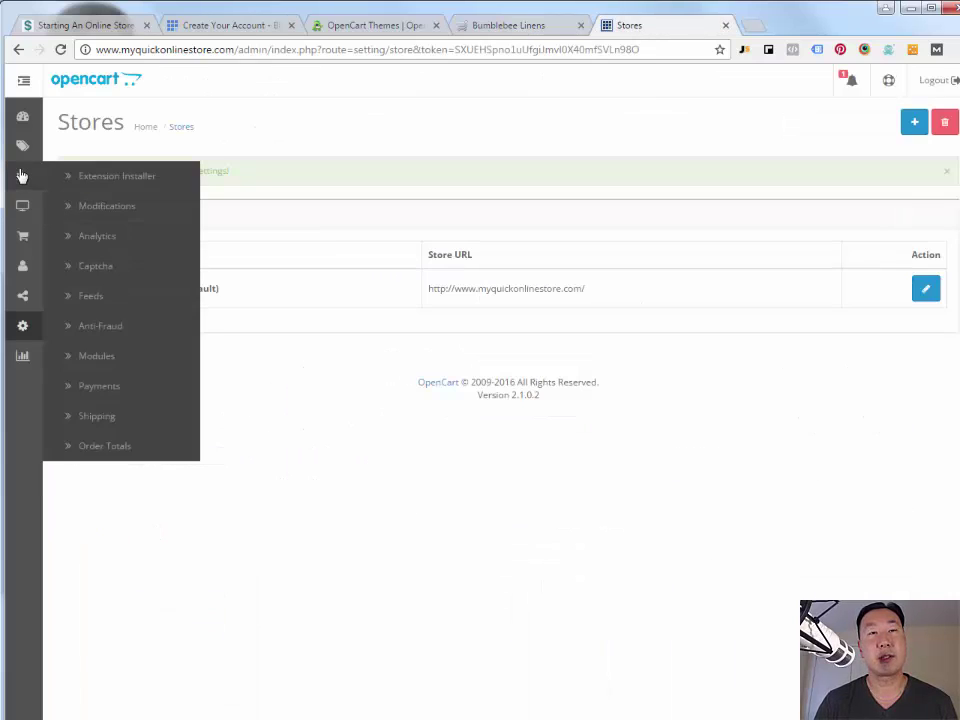
{"action": "mouse_move", "coordinate": [22, 146]}
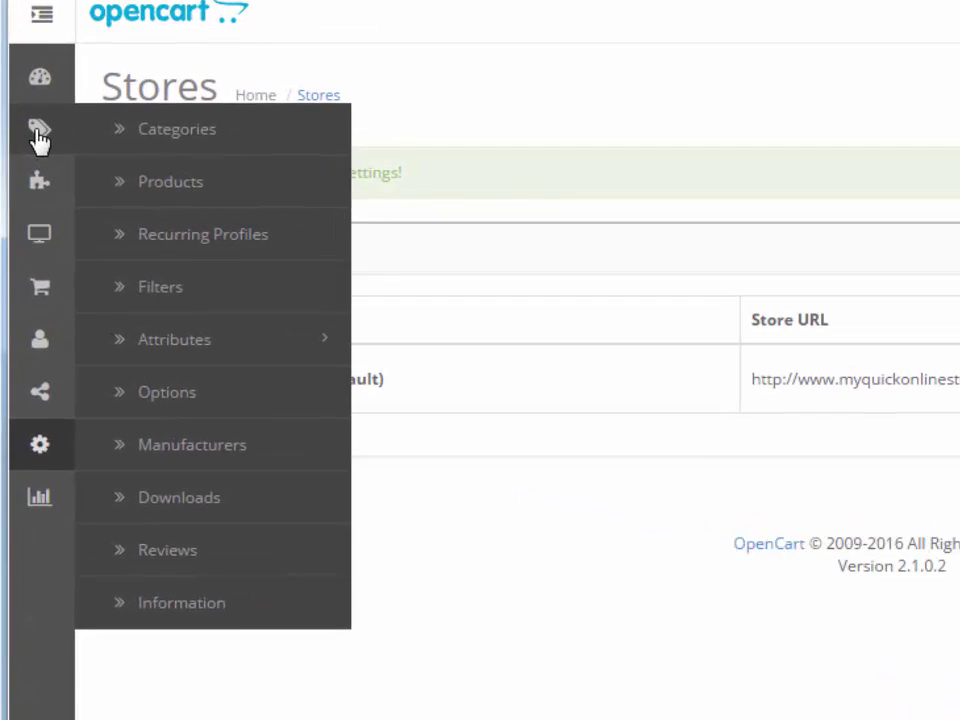
- Delete every demo category except Cameras, removing Phones & PDAs, Software and Tablets in a second pass
{"action": "left_click", "coordinate": [141, 128]}
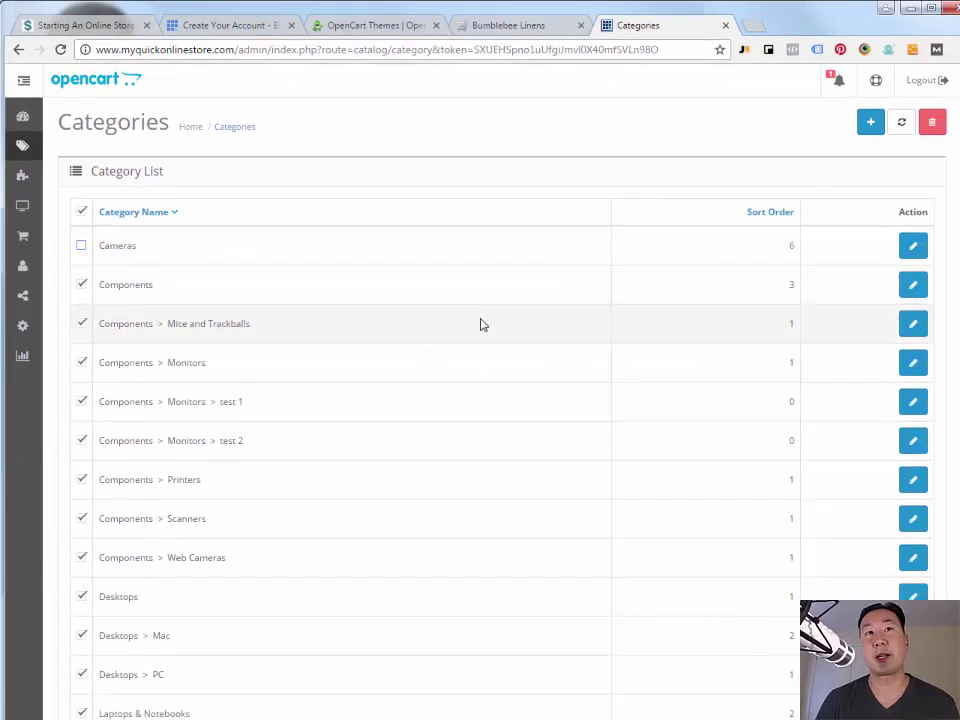
{"action": "left_click", "coordinate": [932, 122]}
{"action": "left_click", "coordinate": [550, 136]}
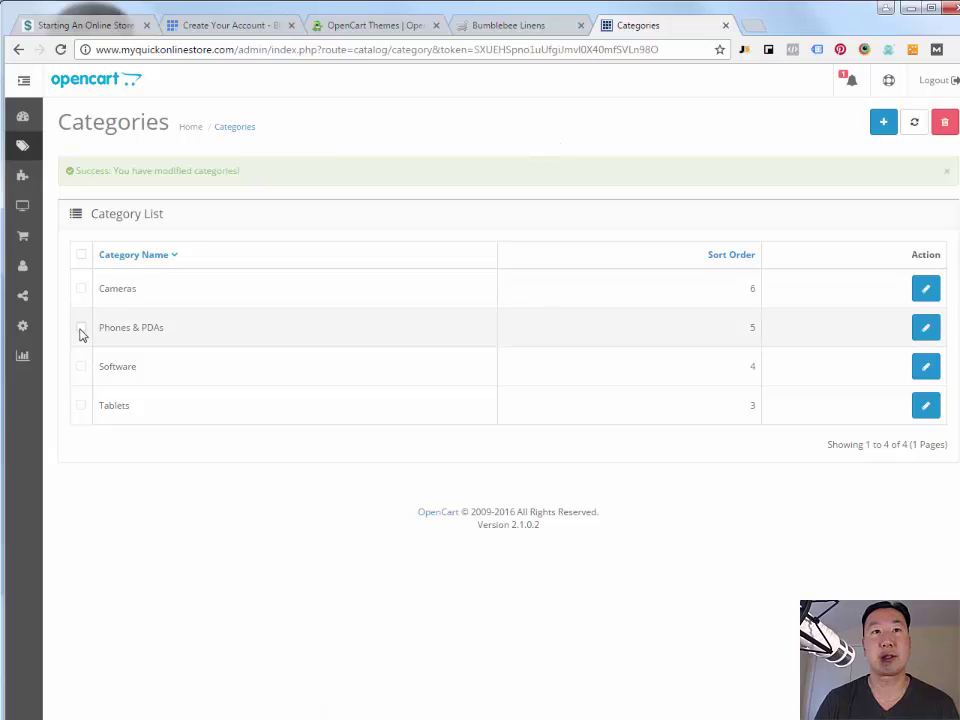
{"action": "left_click", "coordinate": [81, 328]}
{"action": "left_click", "coordinate": [80, 366]}
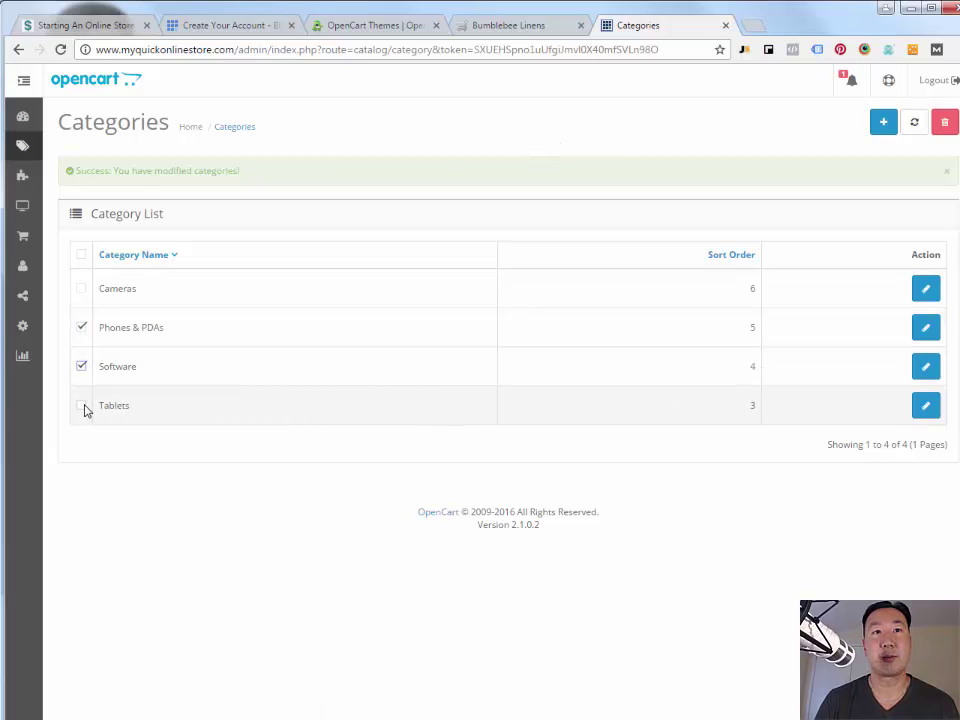
{"action": "left_click", "coordinate": [82, 406]}
{"action": "left_click", "coordinate": [939, 131]}
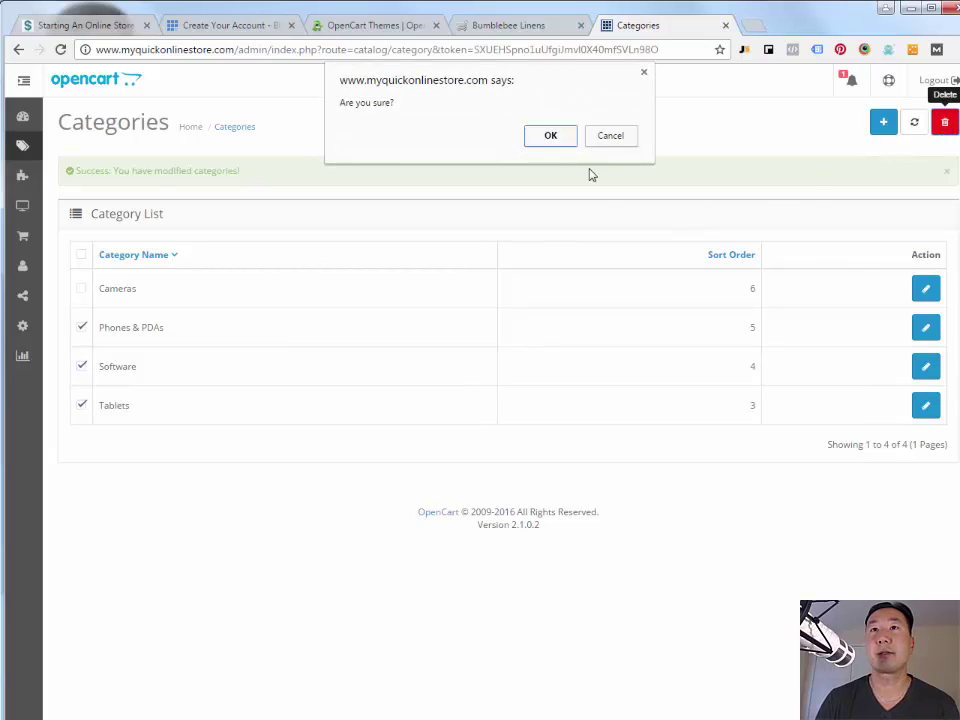
{"action": "left_click", "coordinate": [553, 136]}
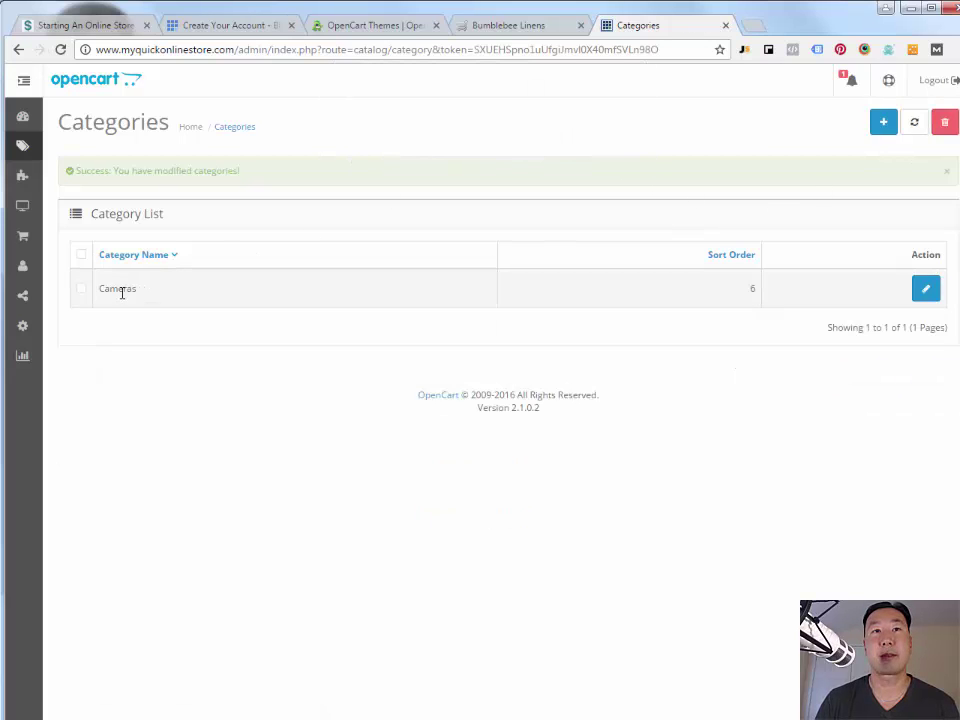
- Rename the Cameras category to Handkerchiefs, add a description and meta title 'hankies', and save
{"action": "left_click", "coordinate": [927, 291]}
{"action": "double_click", "coordinate": [287, 319]}
{"action": "type", "text": "Handkerchiefs"}
{"action": "left_click", "coordinate": [333, 397]}
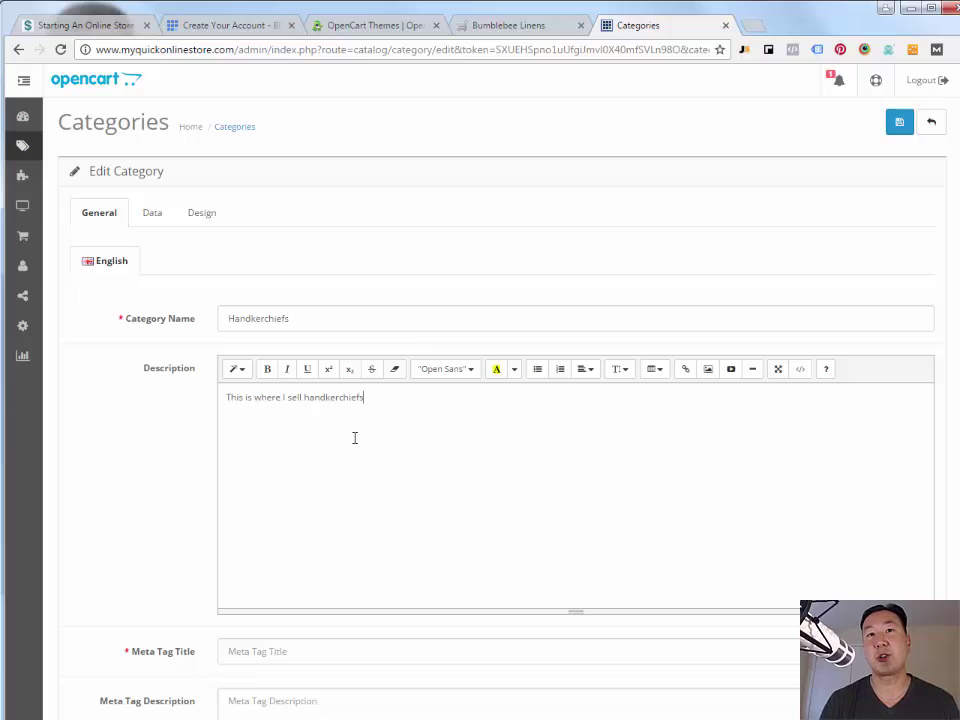
{"action": "scroll", "coordinate": [180, 415], "scroll_direction": "down", "scroll_amount": 3}
{"action": "scroll", "coordinate": [393, 265], "scroll_direction": "down", "scroll_amount": 3}
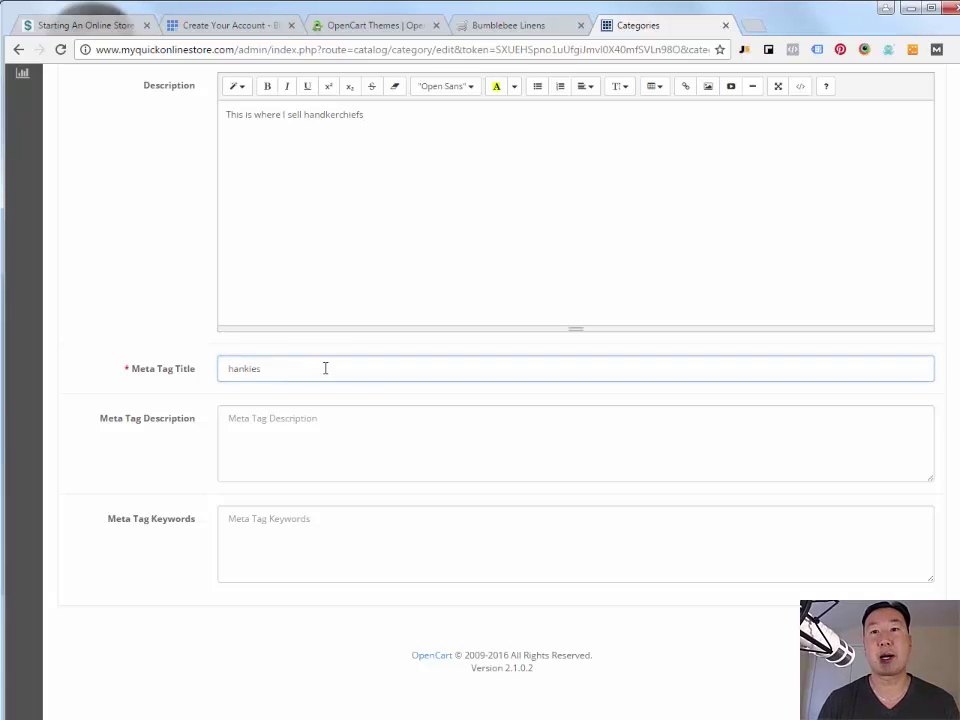
{"action": "scroll", "coordinate": [544, 529], "scroll_direction": "up", "scroll_amount": 6}
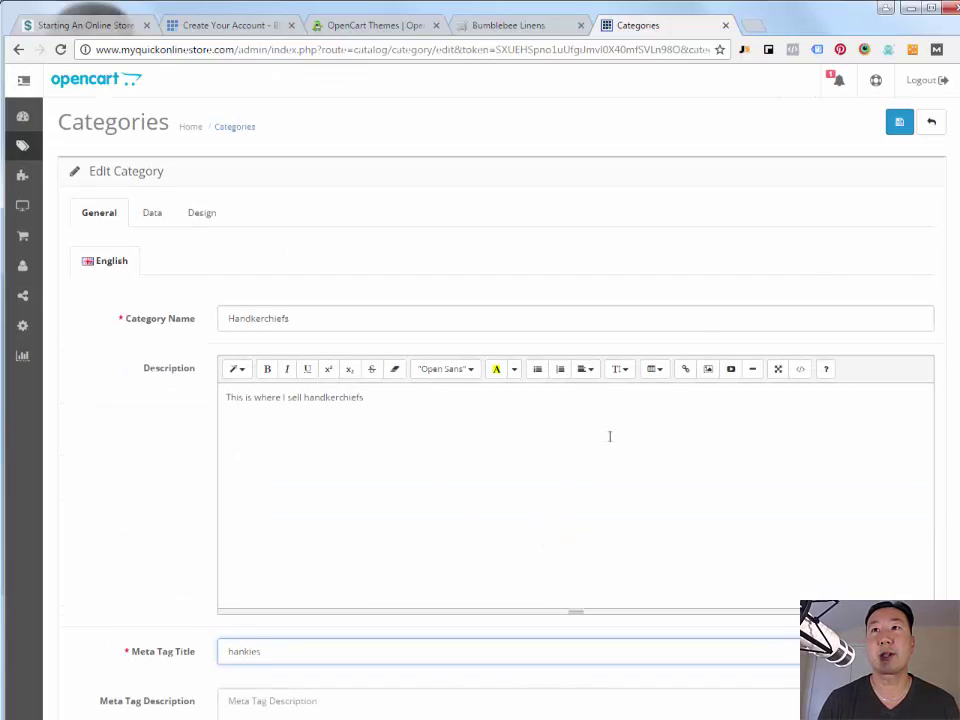
{"action": "left_click", "coordinate": [899, 124]}
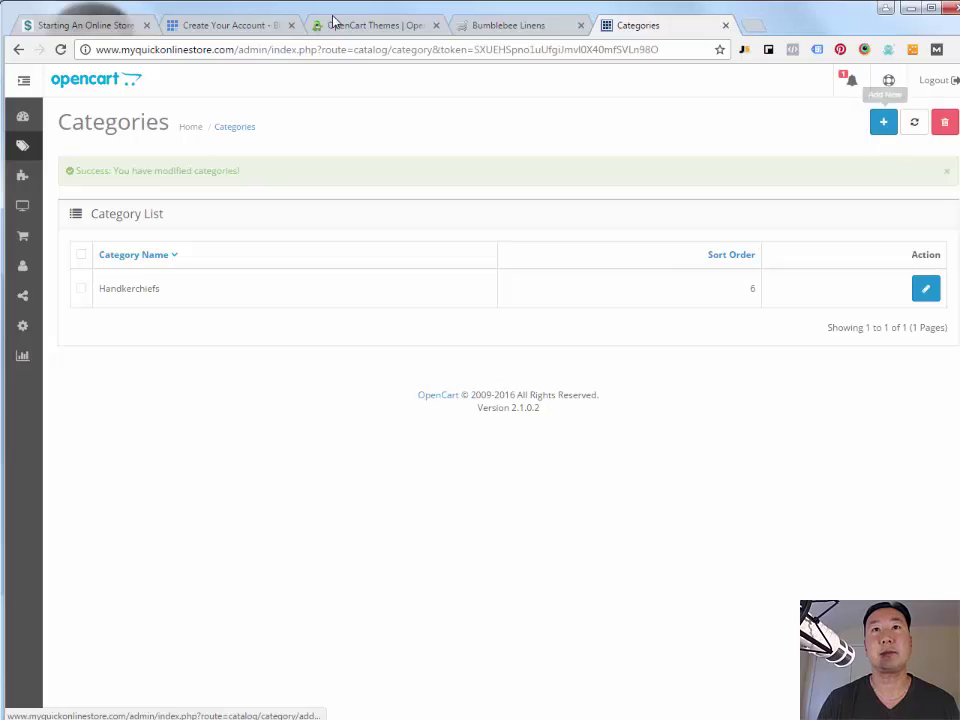
{"action": "left_click", "coordinate": [514, 31]}
- Reload the storefront and confirm the menu lists only Handkerchiefs
{"action": "key", "text": "F5"}
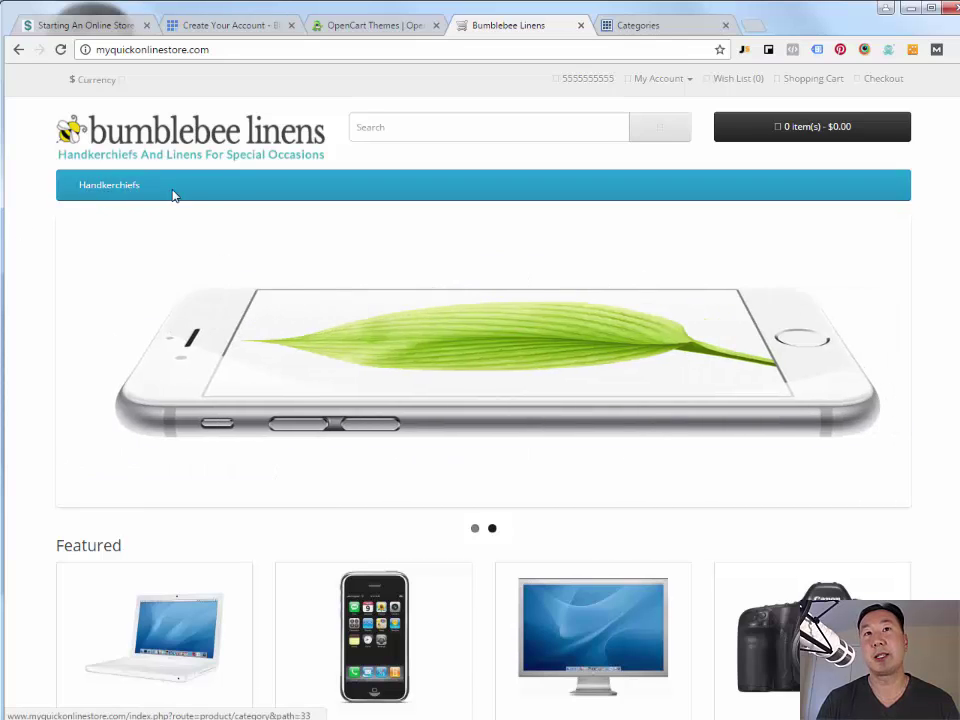
{"action": "scroll", "coordinate": [294, 313], "scroll_direction": "down", "scroll_amount": 5}
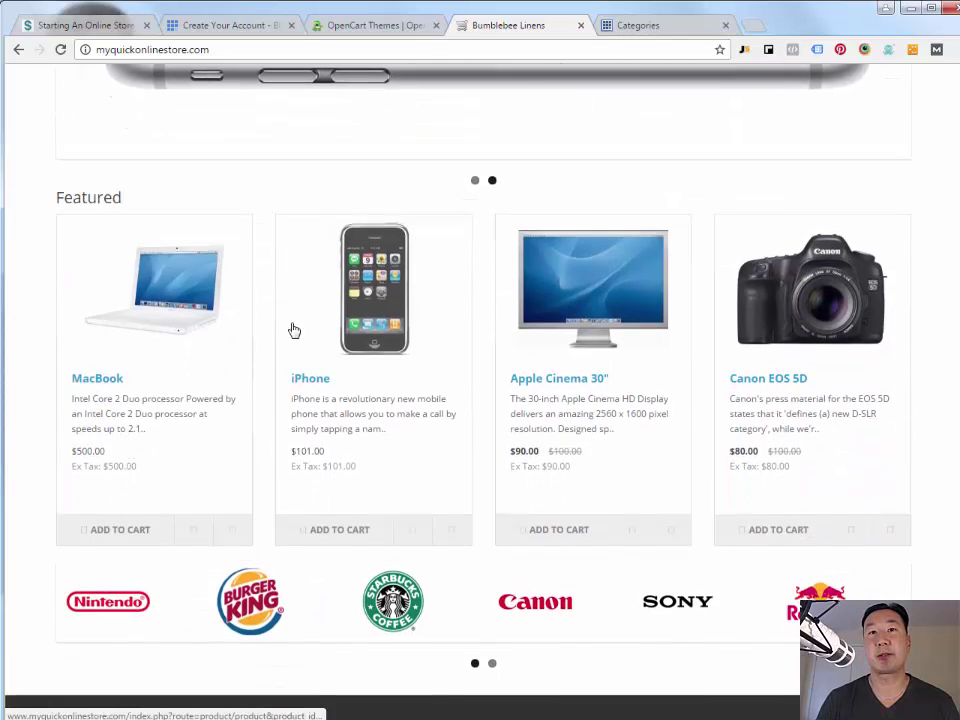
{"action": "scroll", "coordinate": [290, 392], "scroll_direction": "up", "scroll_amount": 3}
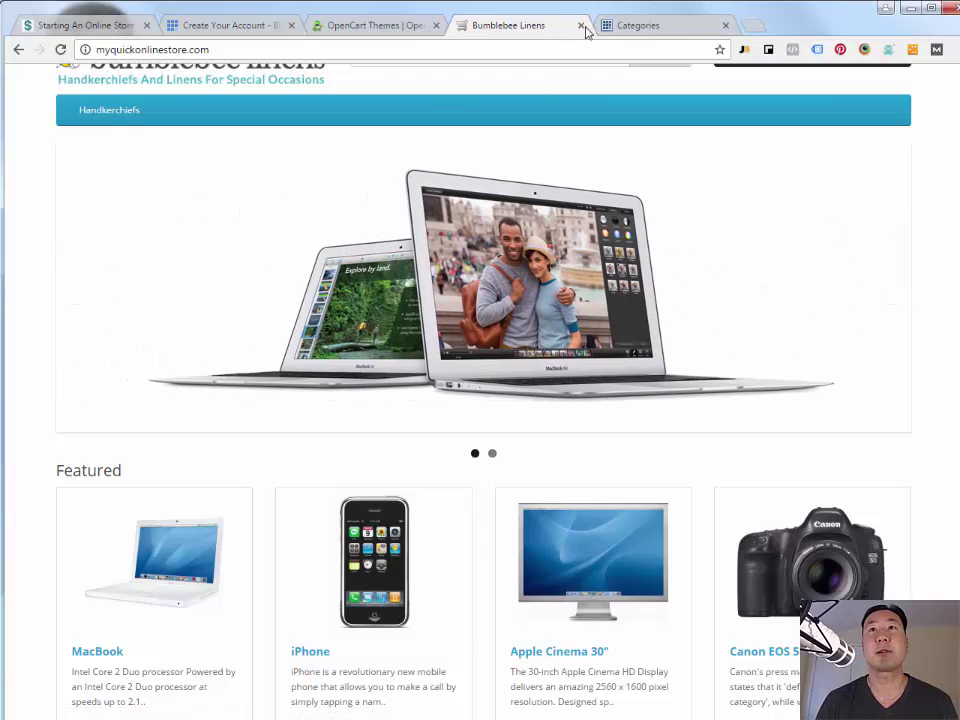
- In the Home Page Slideshow banner, remove the MacBookAir slide, retitle the other 'Handkerchiefs' and clear its link
{"action": "left_click", "coordinate": [638, 28]}
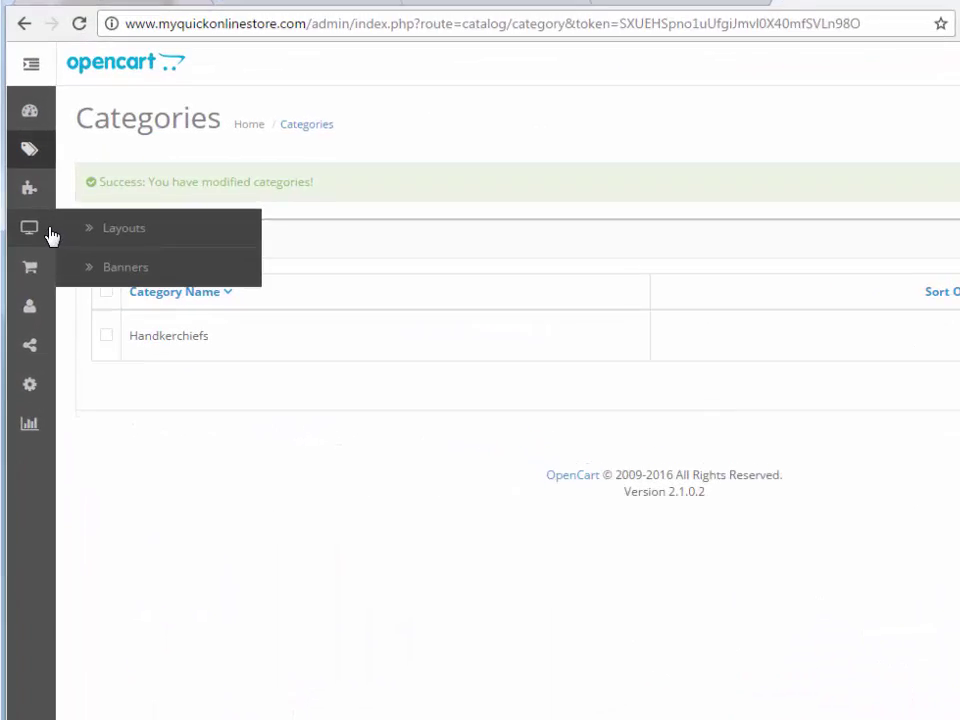
{"action": "mouse_move", "coordinate": [33, 281]}
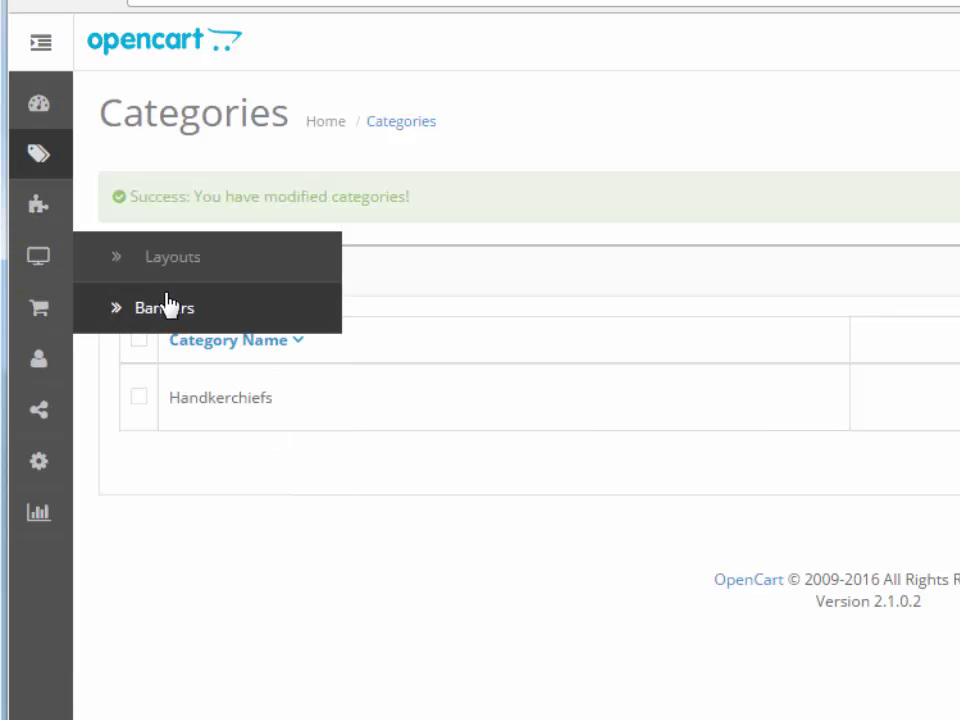
{"action": "left_click", "coordinate": [166, 309]}
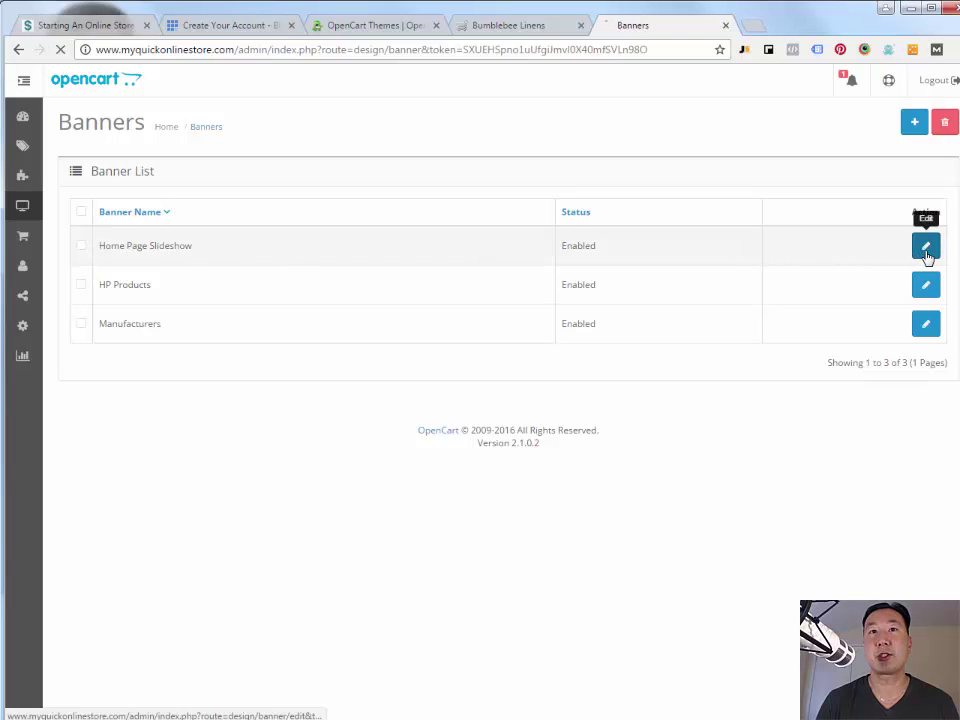
{"action": "left_click", "coordinate": [923, 250]}
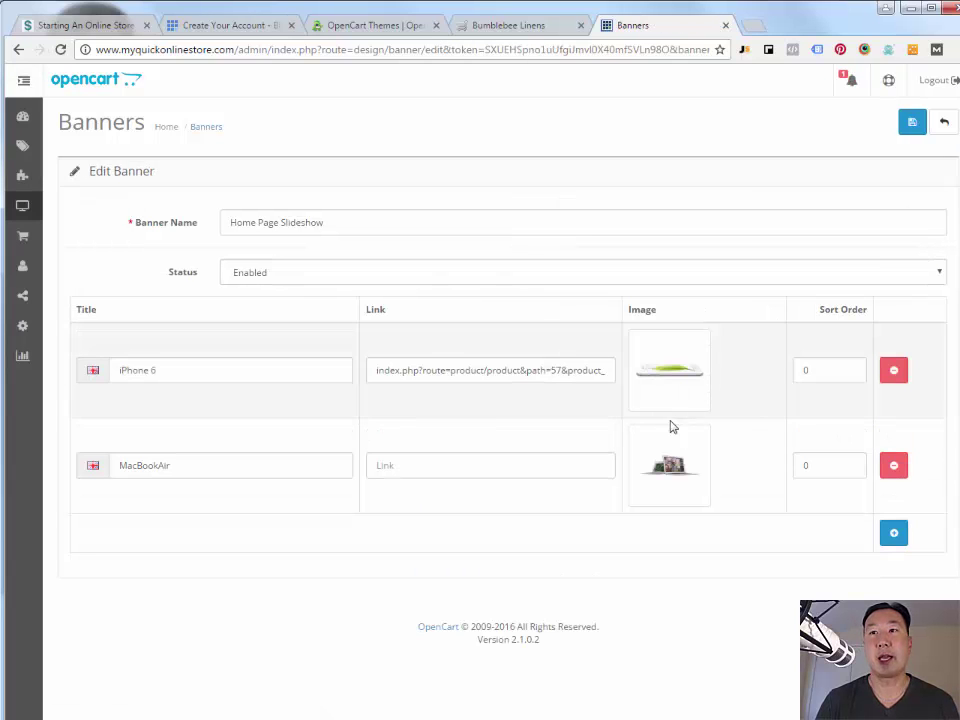
{"action": "left_click", "coordinate": [895, 467]}
{"action": "triple_click", "coordinate": [241, 370]}
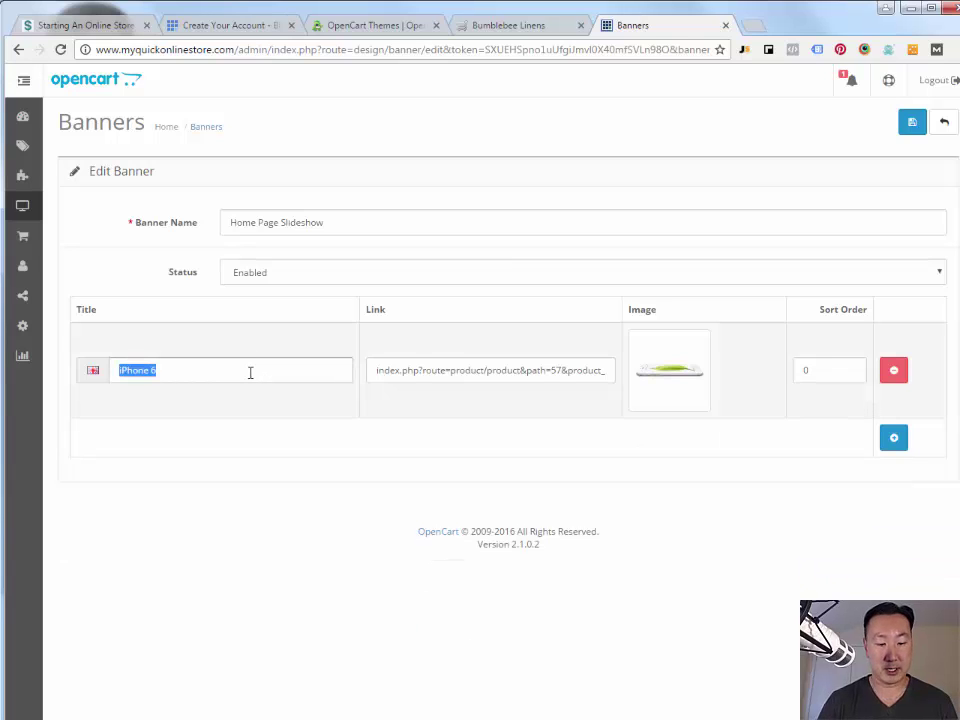
{"action": "type", "text": "Handkerchiefs"}
{"action": "triple_click", "coordinate": [426, 371]}
{"action": "key", "text": "BackSpace"}
- Replace the slide image with an uploaded HeroImage.jpg and save the banner
{"action": "left_click", "coordinate": [662, 369]}
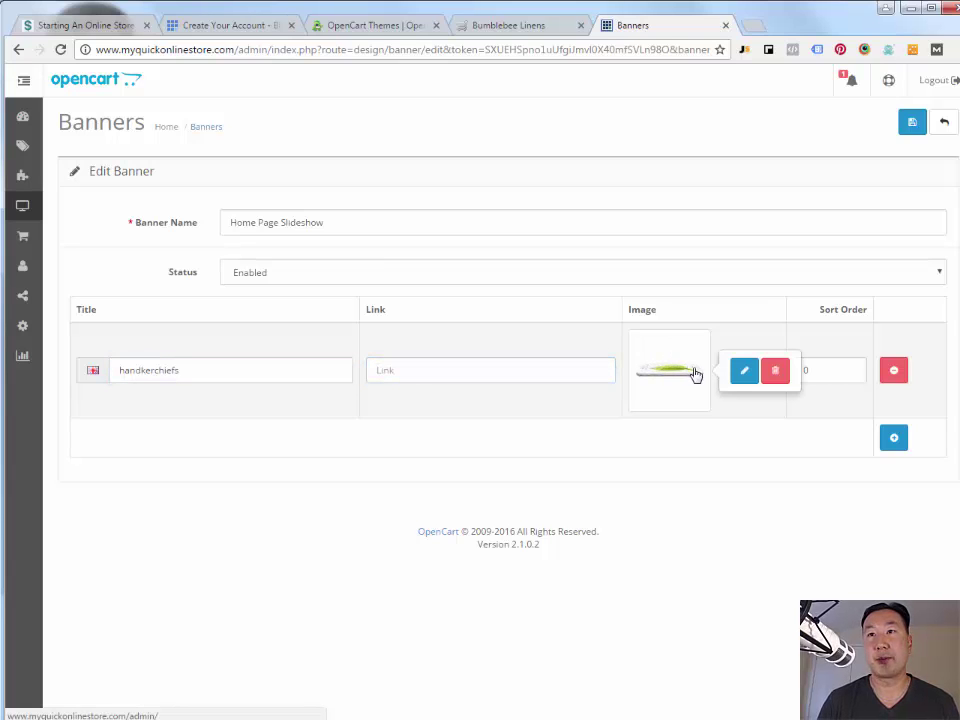
{"action": "left_click", "coordinate": [775, 371]}
{"action": "left_click", "coordinate": [680, 374]}
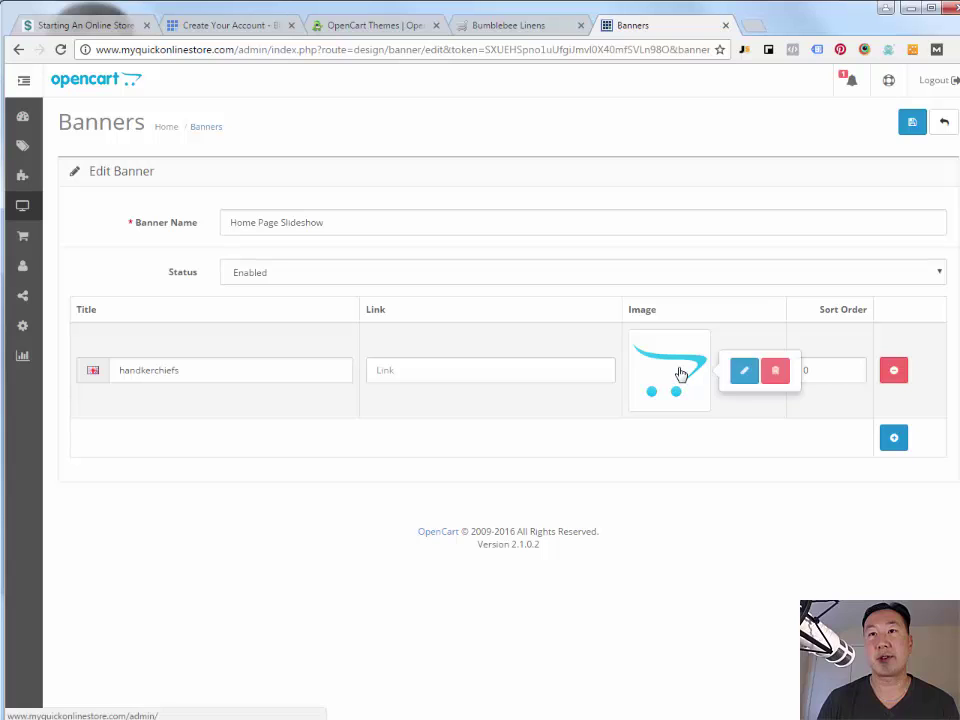
{"action": "left_click", "coordinate": [744, 374]}
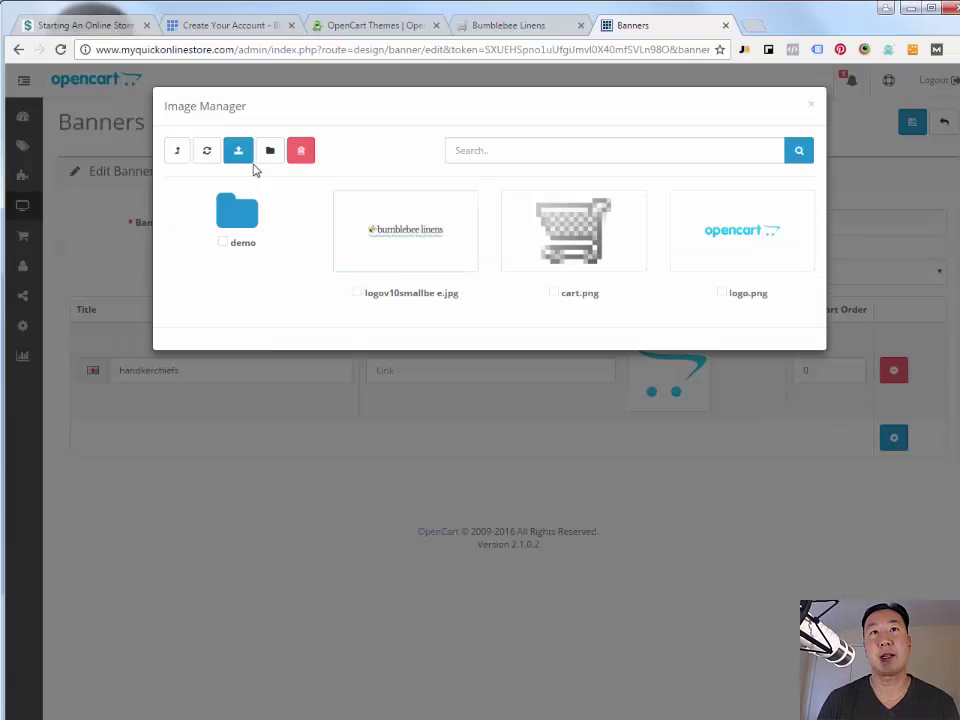
{"action": "left_click", "coordinate": [238, 152]}
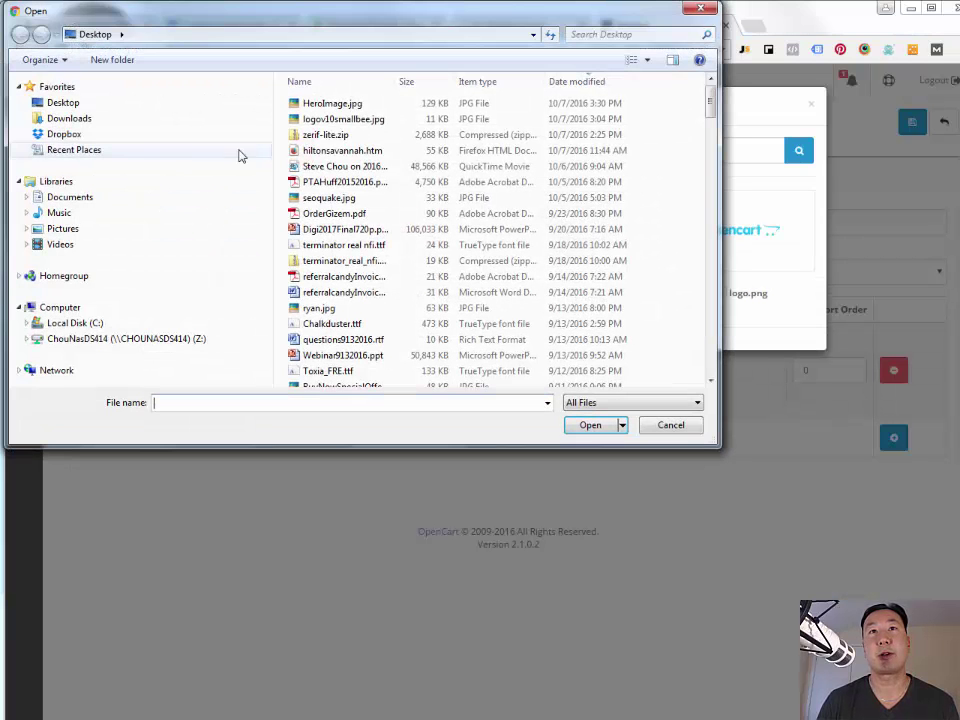
{"action": "double_click", "coordinate": [338, 108]}
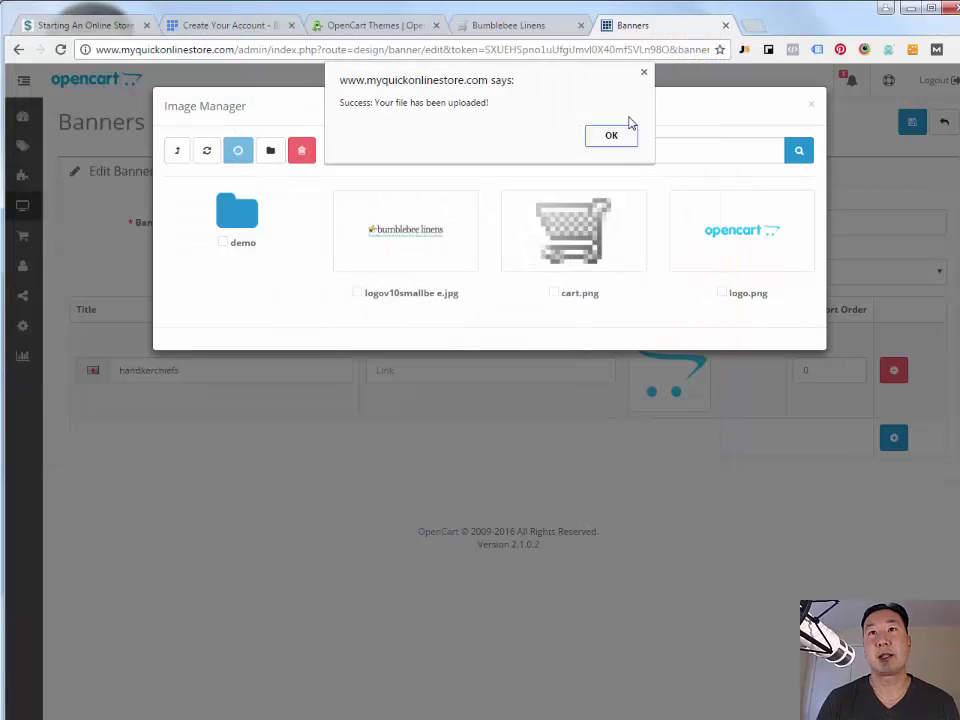
{"action": "left_click", "coordinate": [609, 135]}
{"action": "left_click", "coordinate": [415, 222]}
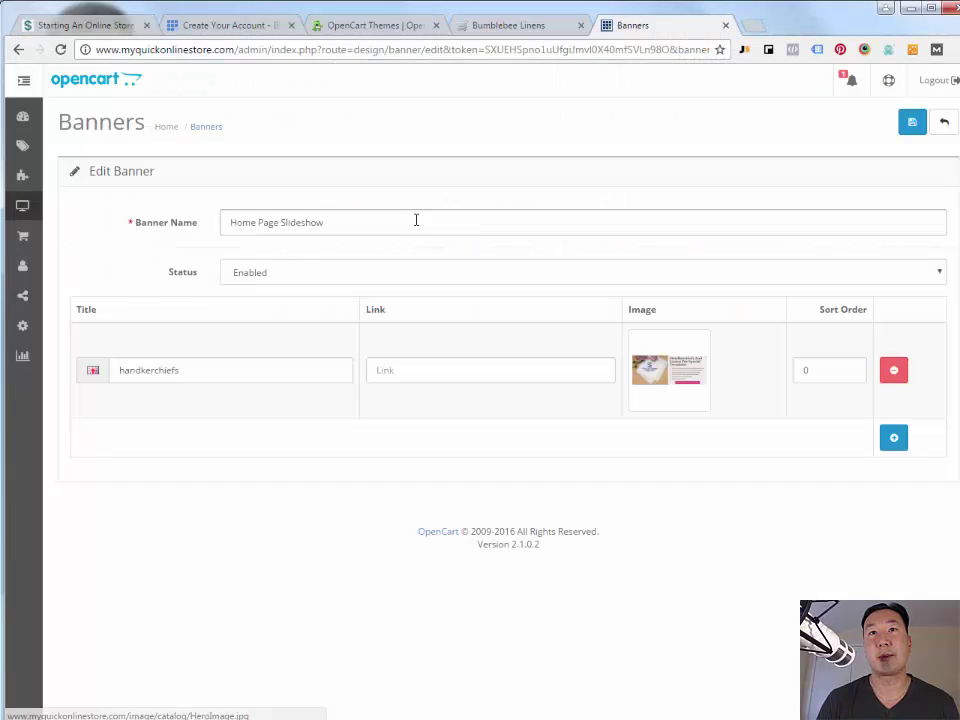
{"action": "left_click", "coordinate": [912, 122]}
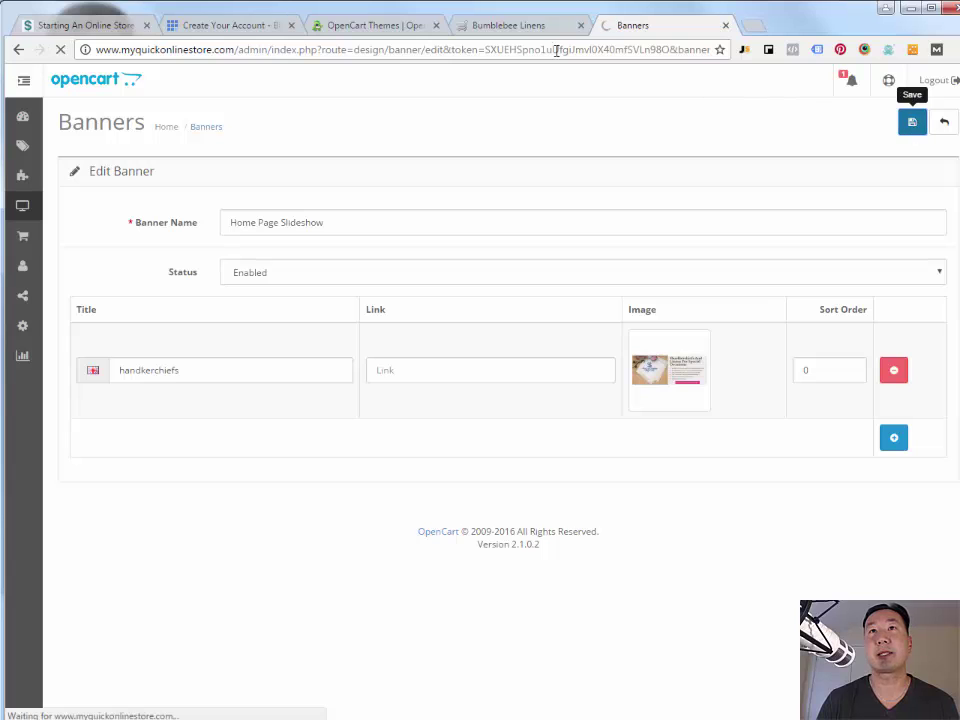
- Reload the storefront to view the new handkerchiefs hero slide, then return to the admin Banners list
{"action": "left_click", "coordinate": [515, 25]}
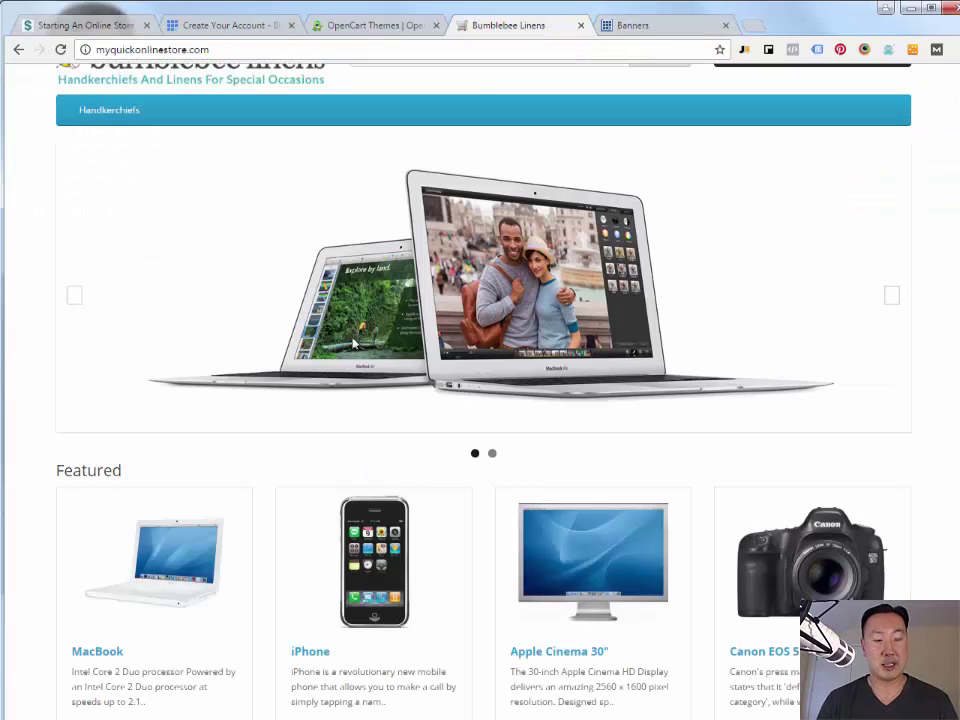
{"action": "key", "text": "F5"}
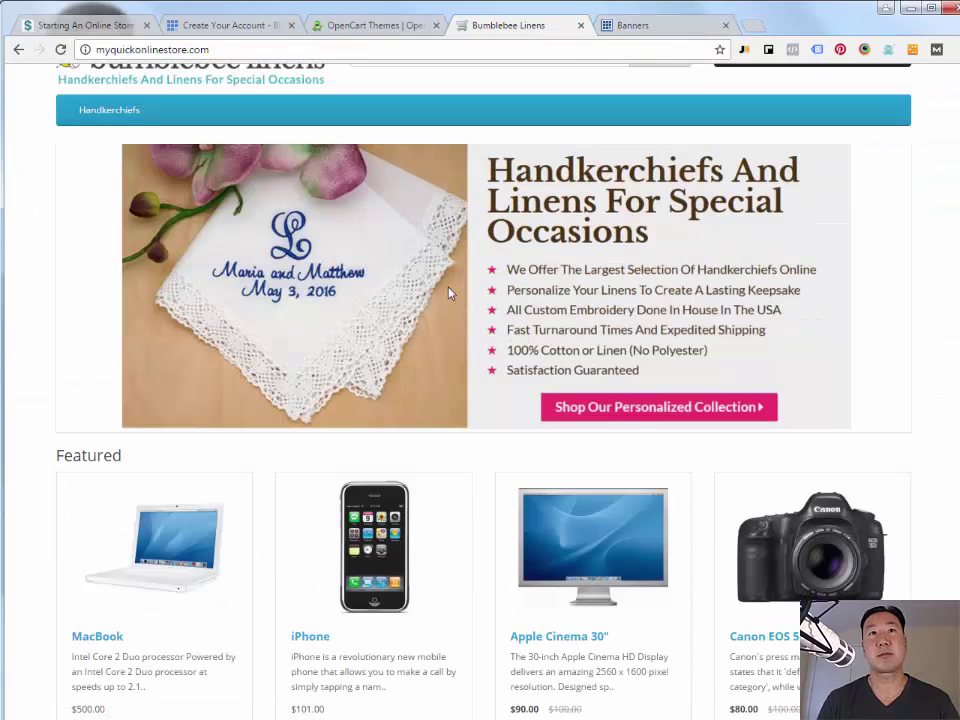
{"action": "scroll", "coordinate": [462, 295], "scroll_direction": "up", "scroll_amount": 1}
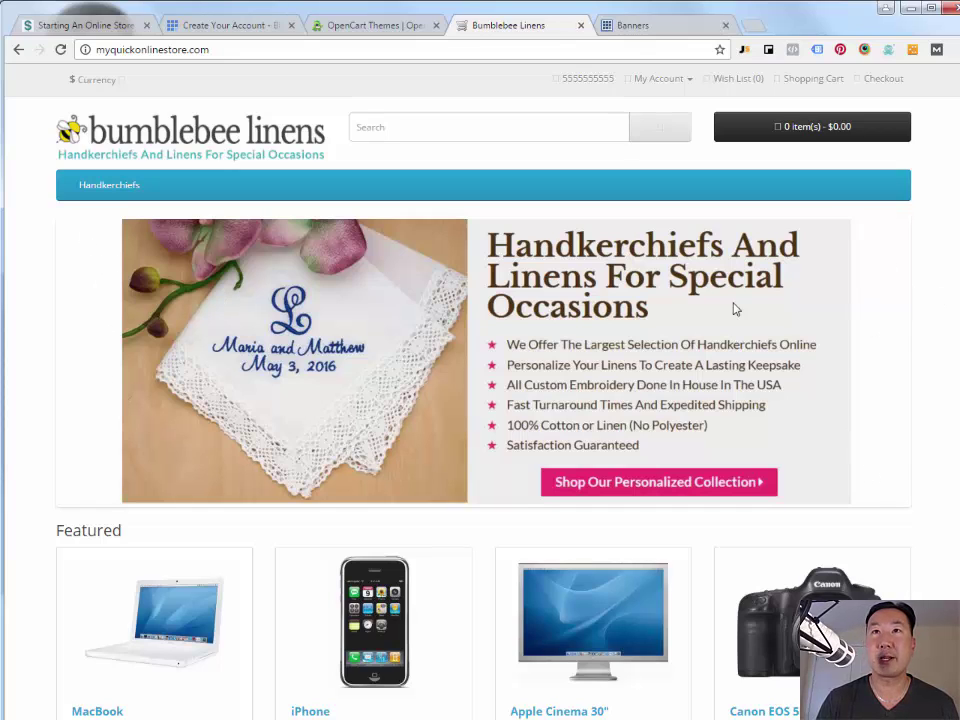
{"action": "left_click", "coordinate": [652, 30]}
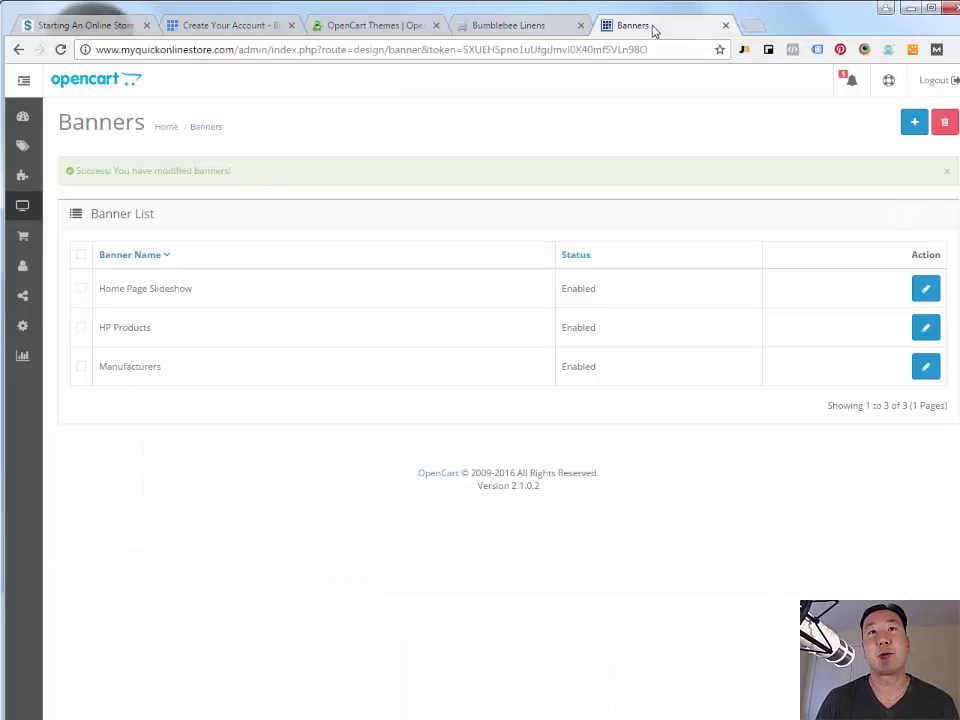
{"action": "left_click", "coordinate": [530, 26]}
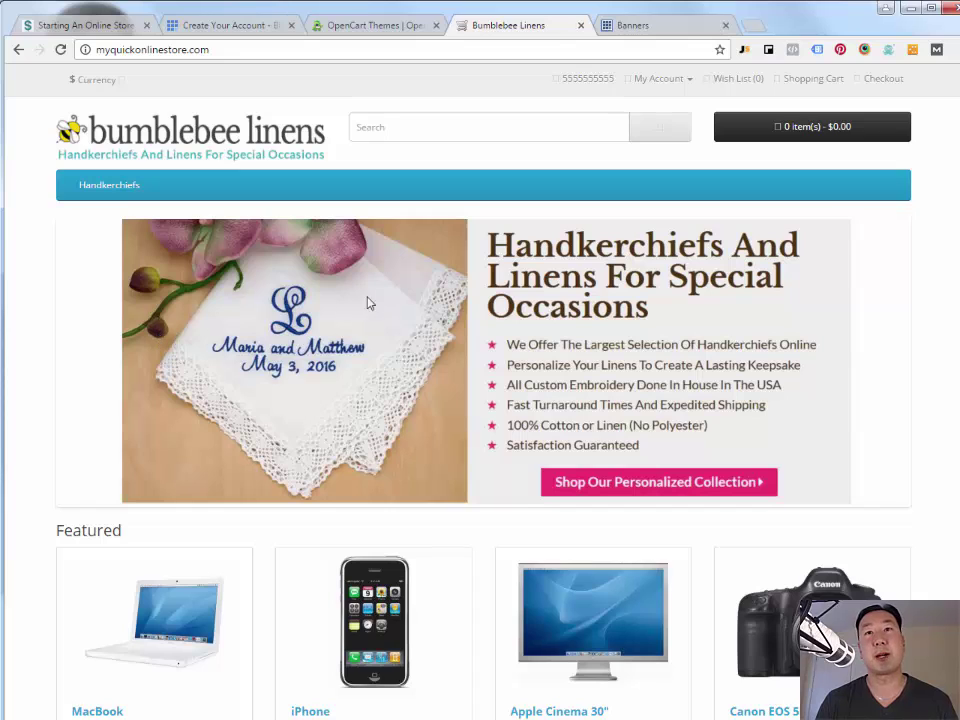
{"action": "left_click", "coordinate": [639, 26]}
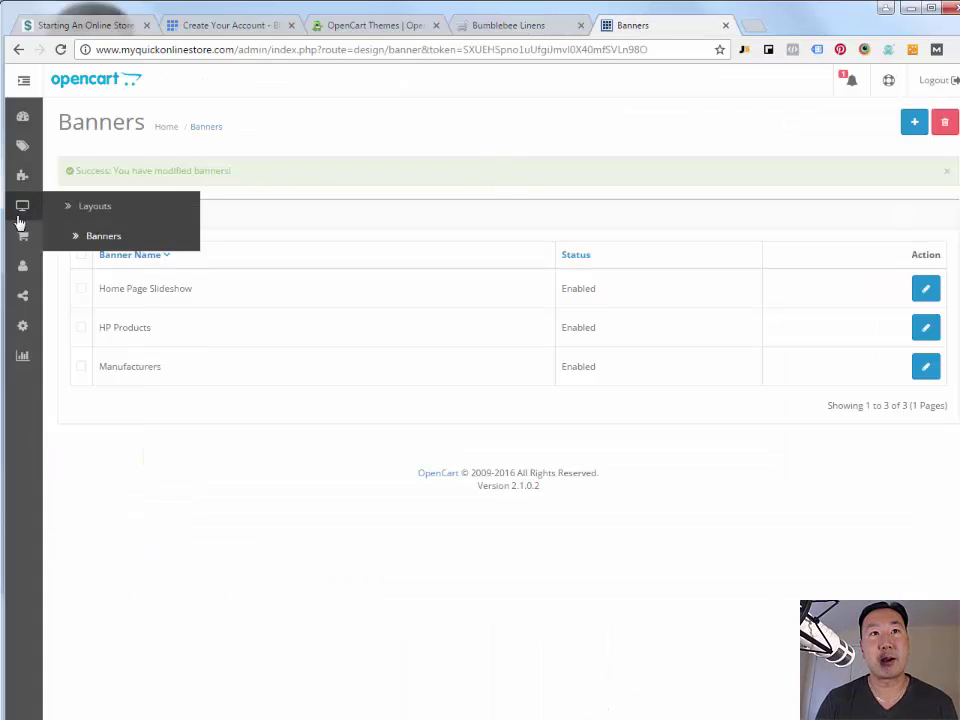
- Set the Slideshow > Home Page module to width 1150 and height 450 and save
{"action": "mouse_move", "coordinate": [20, 243]}
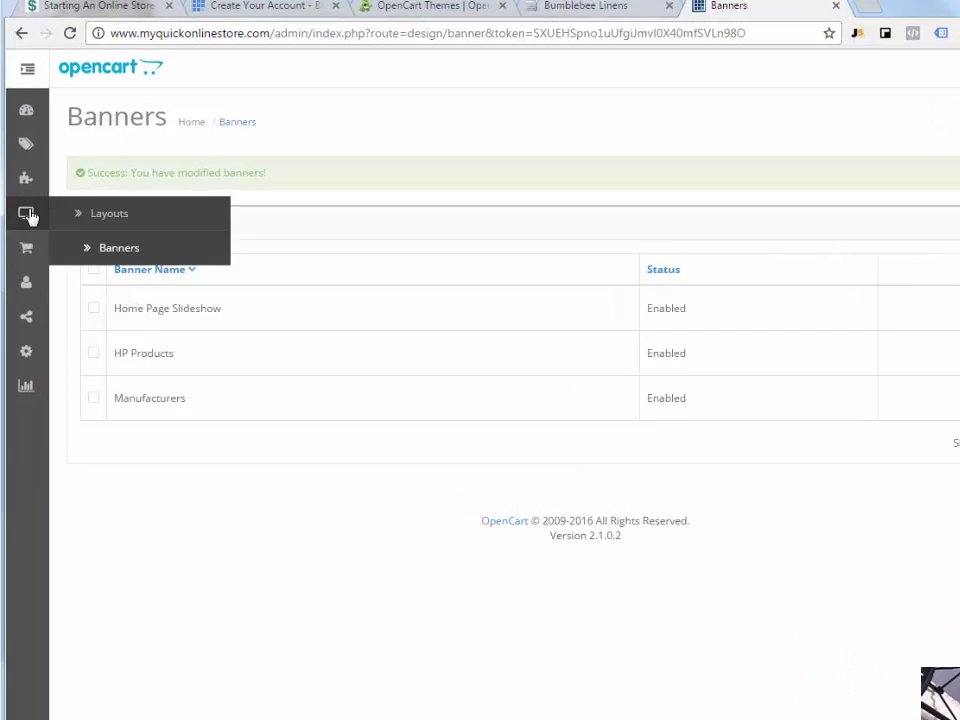
{"action": "mouse_move", "coordinate": [18, 174]}
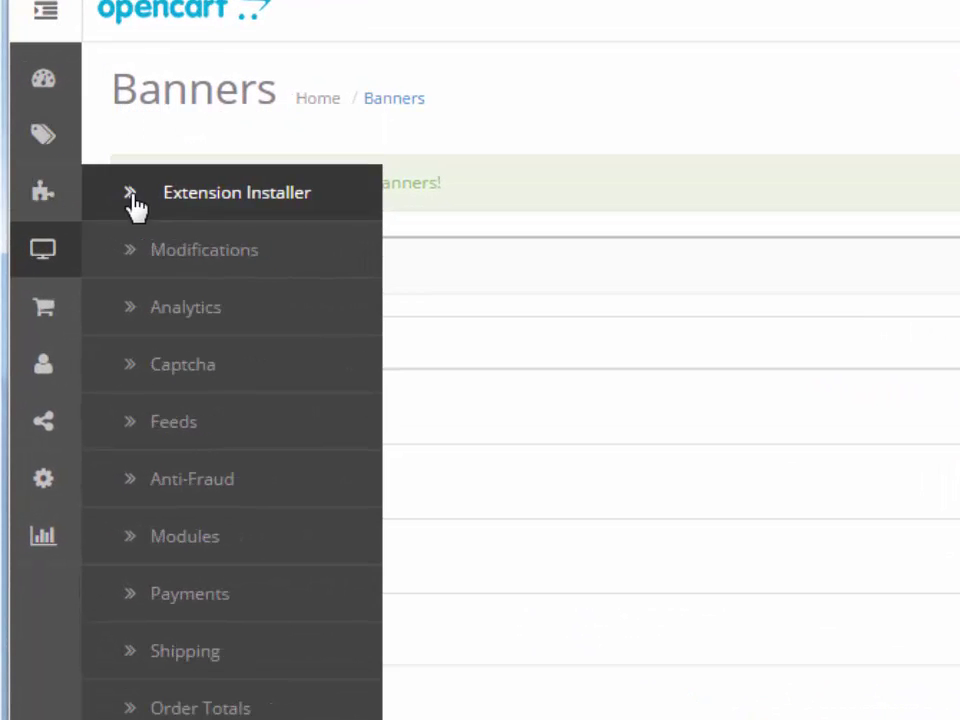
{"action": "left_click", "coordinate": [212, 545]}
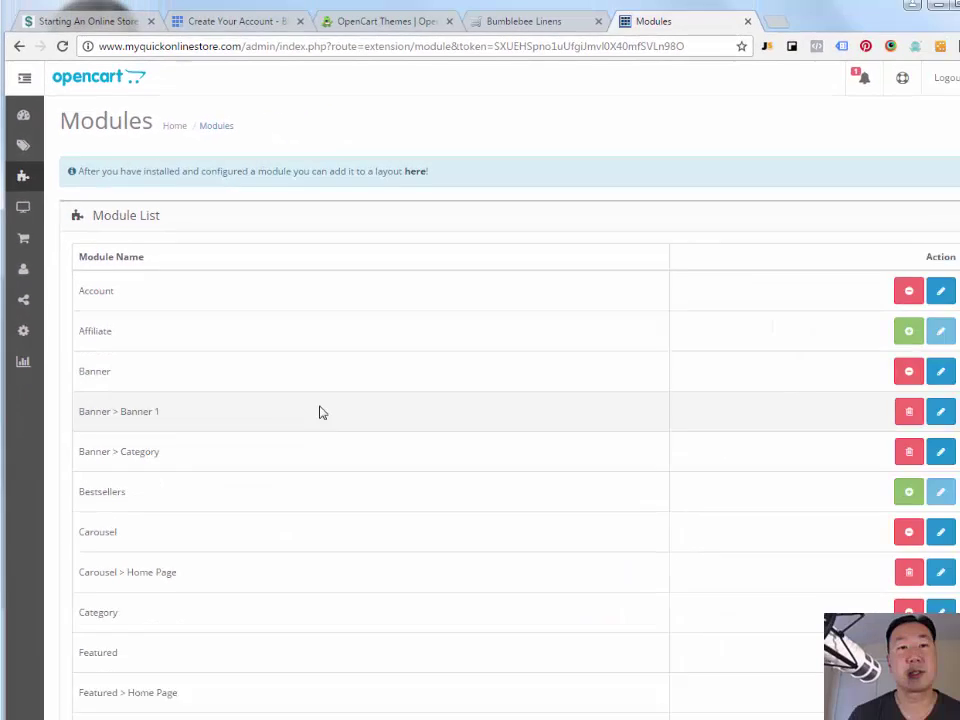
{"action": "scroll", "coordinate": [321, 412], "scroll_direction": "down", "scroll_amount": 7}
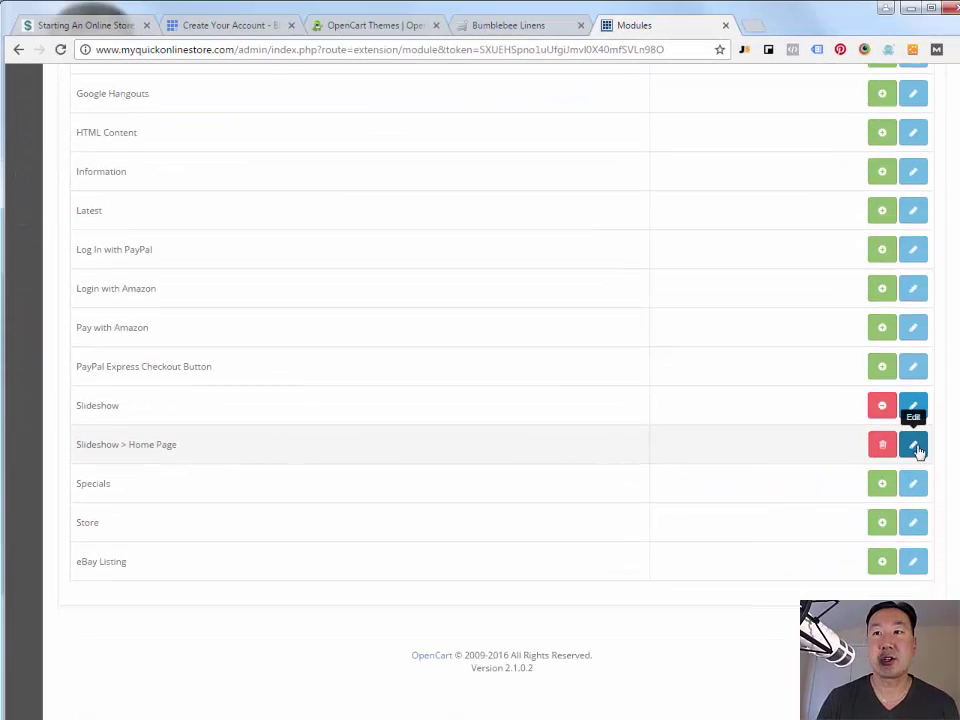
{"action": "left_click", "coordinate": [914, 448]}
{"action": "double_click", "coordinate": [285, 327]}
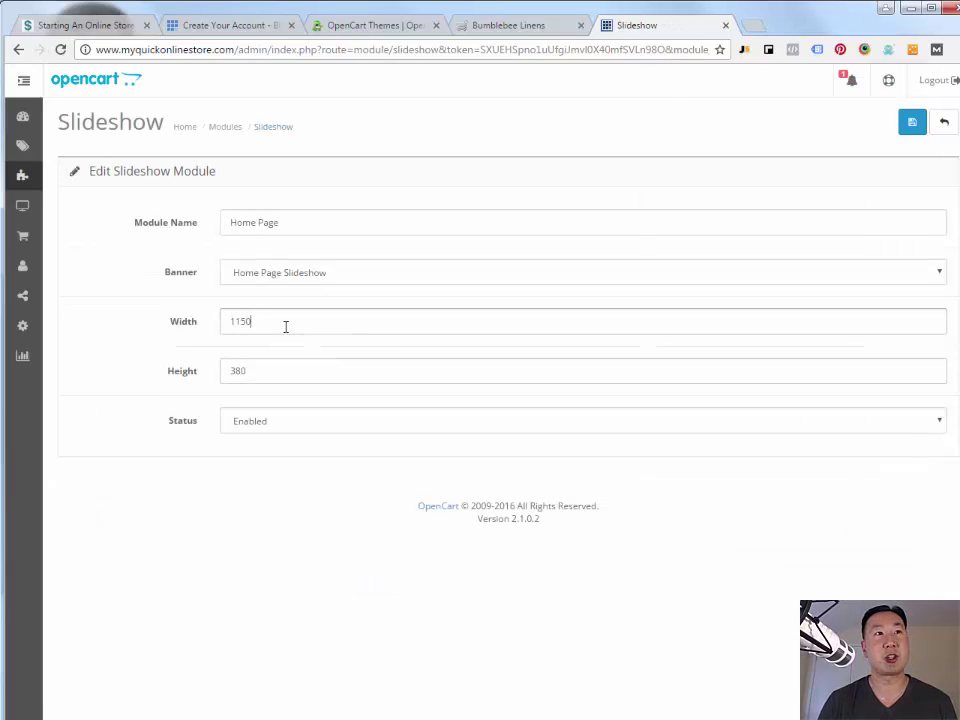
{"action": "type", "text": "1150"}
{"action": "left_click", "coordinate": [277, 366]}
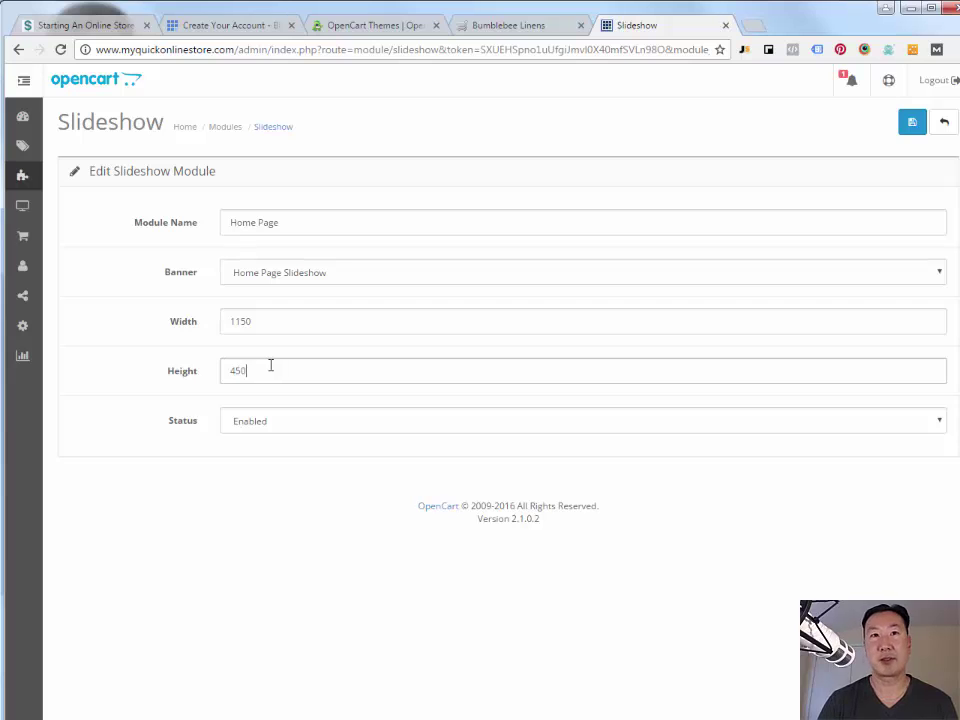
{"action": "left_click", "coordinate": [910, 122]}
- Reload the storefront to see the wider handkerchief banner
{"action": "left_click", "coordinate": [525, 27]}
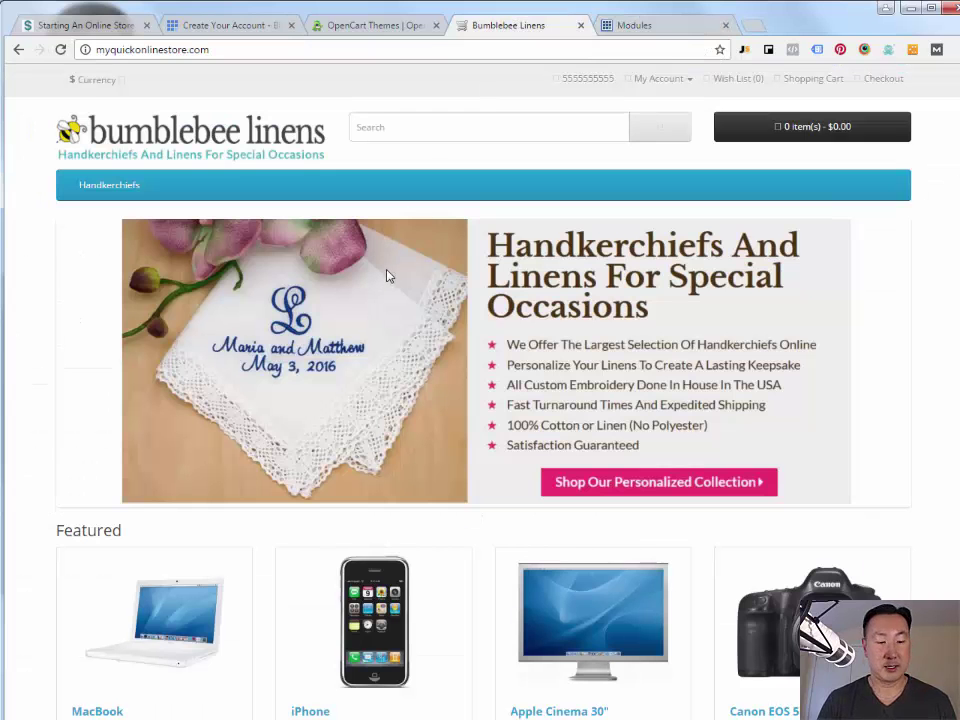
{"action": "key", "text": "F5"}
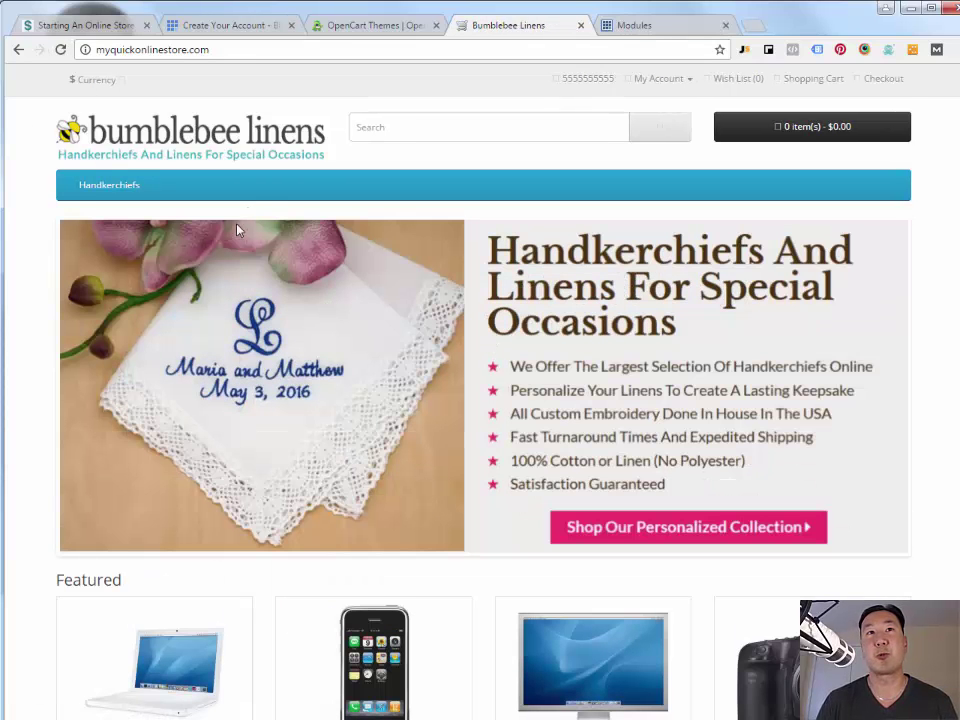
{"action": "scroll", "coordinate": [265, 204], "scroll_direction": "down", "scroll_amount": 5}
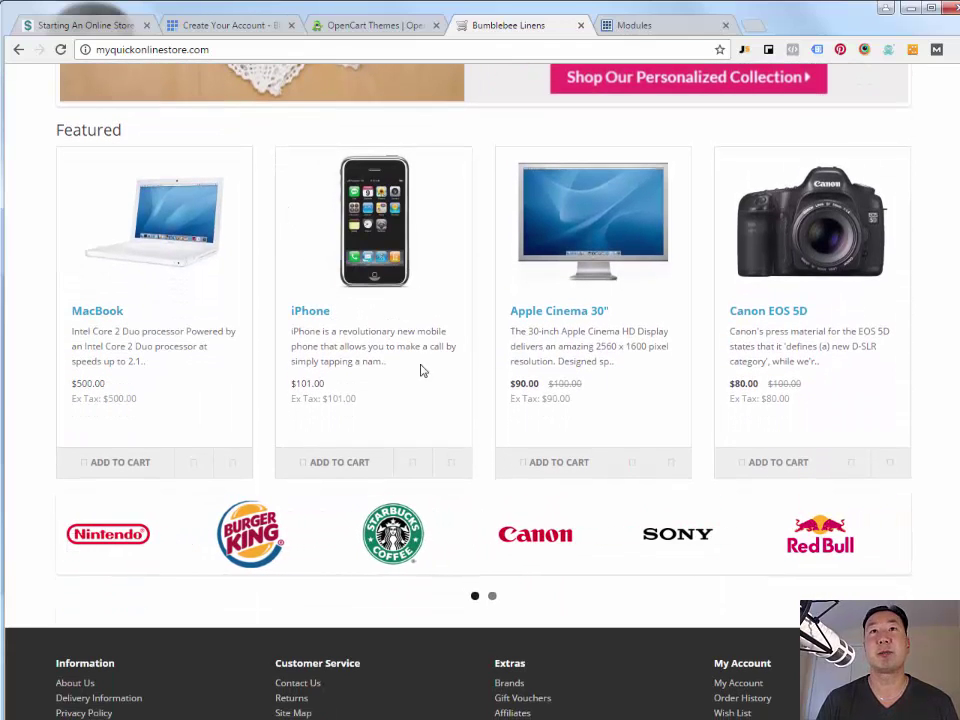
- Delete the Carousel > Home Page module from the admin module list
{"action": "left_click", "coordinate": [664, 27]}
{"action": "mouse_move", "coordinate": [24, 176]}
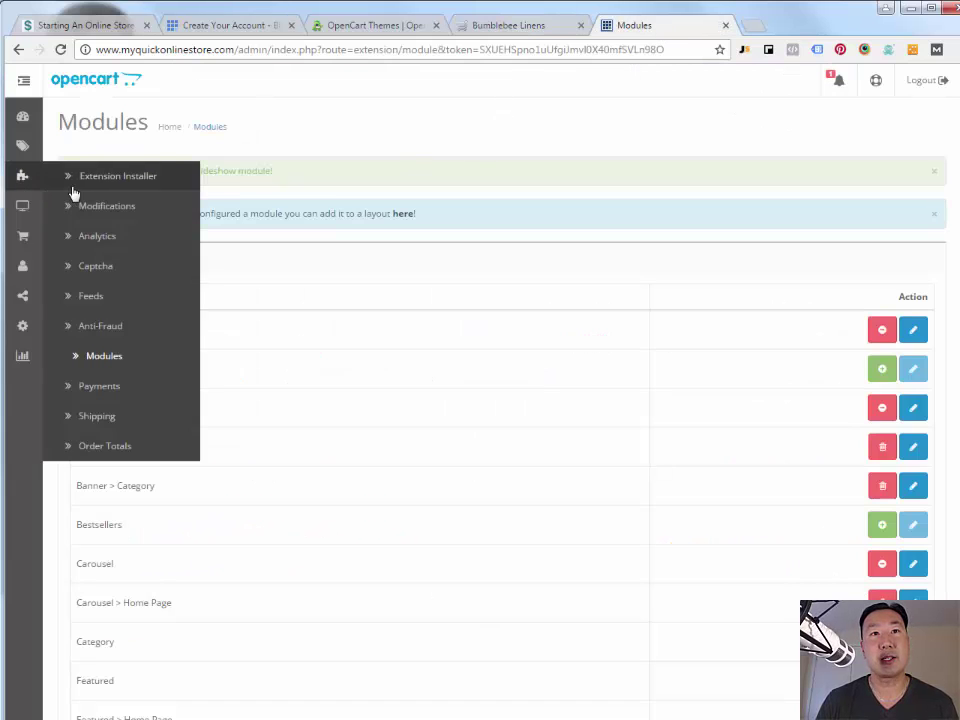
{"action": "left_click", "coordinate": [155, 416]}
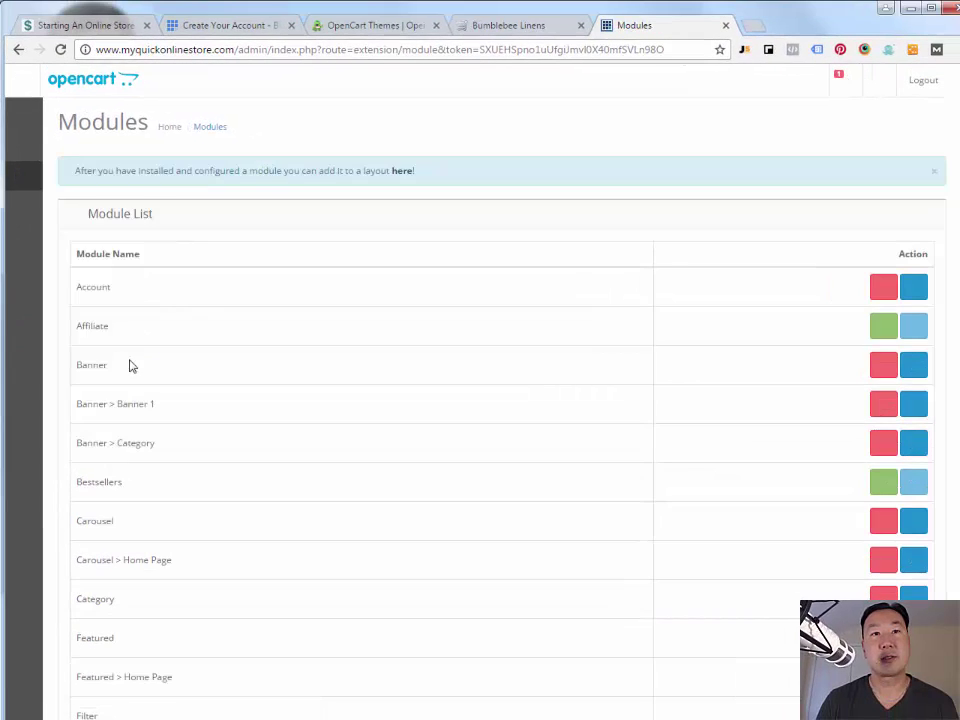
{"action": "scroll", "coordinate": [130, 366], "scroll_direction": "down", "scroll_amount": 3}
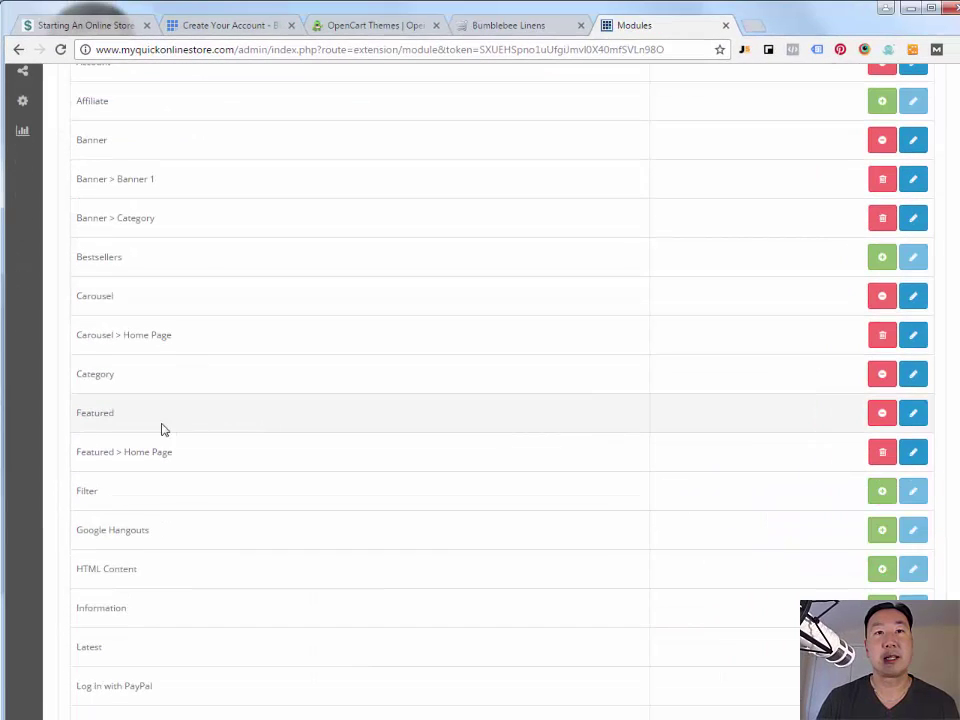
{"action": "left_click", "coordinate": [881, 340]}
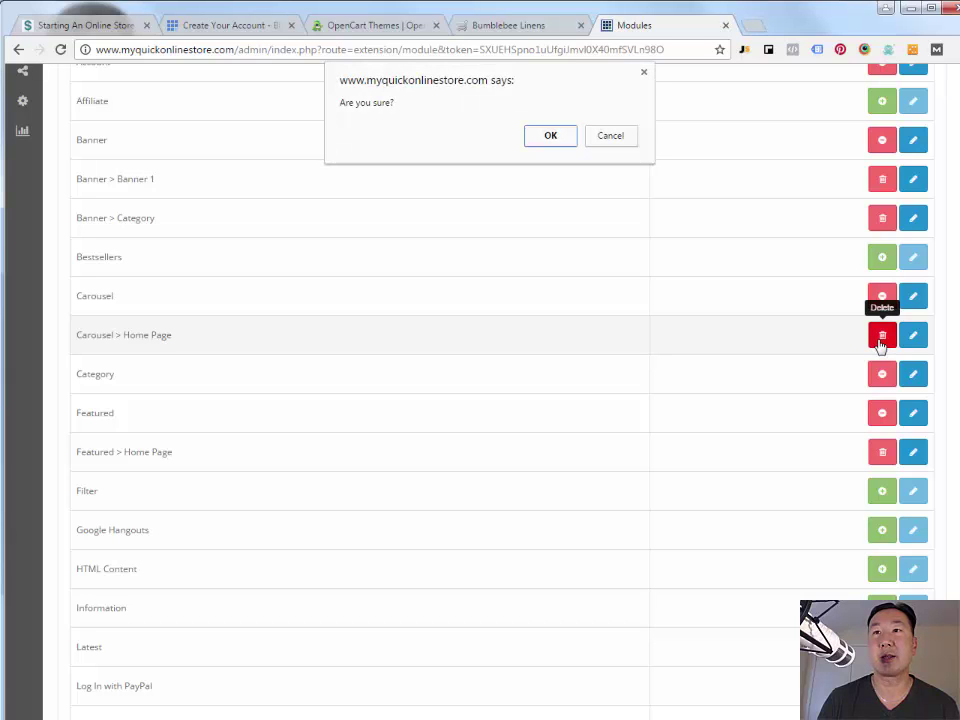
{"action": "left_click", "coordinate": [548, 137]}
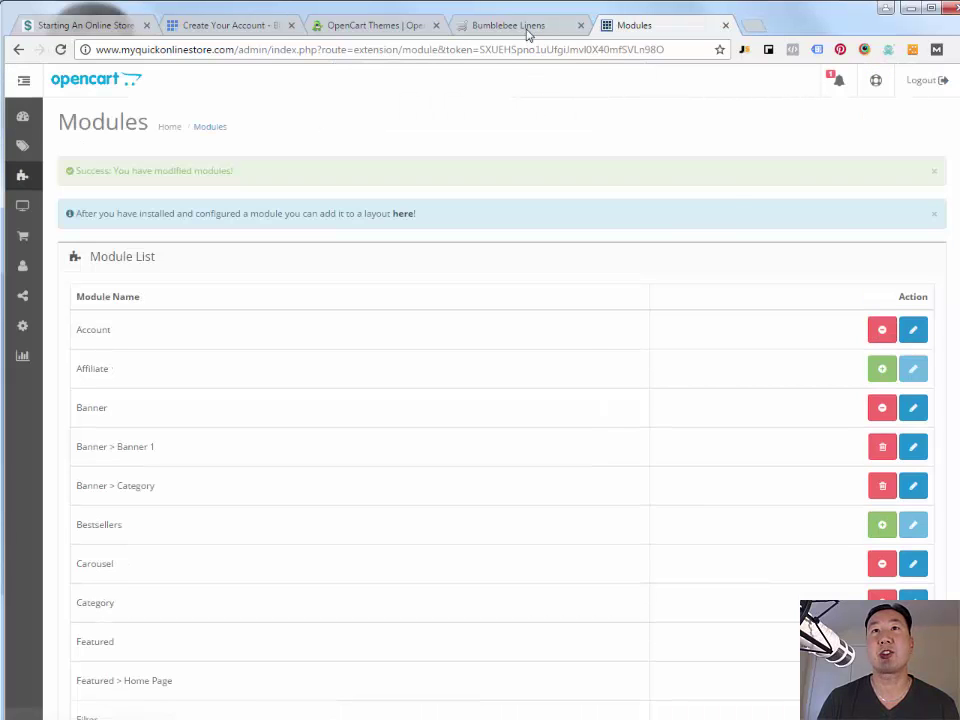
- Reload the storefront and confirm the banner now leads straight into Featured products
{"action": "left_click", "coordinate": [525, 28]}
{"action": "key", "text": "F5"}
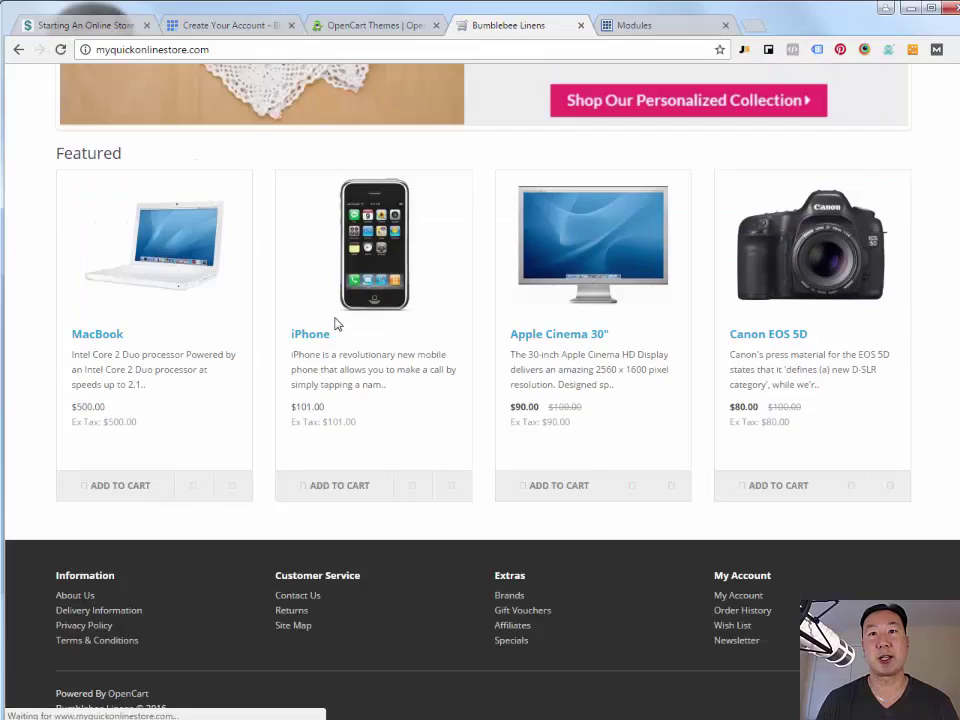
{"action": "scroll", "coordinate": [206, 317], "scroll_direction": "up", "scroll_amount": 3}
{"action": "scroll", "coordinate": [204, 557], "scroll_direction": "down", "scroll_amount": 2}
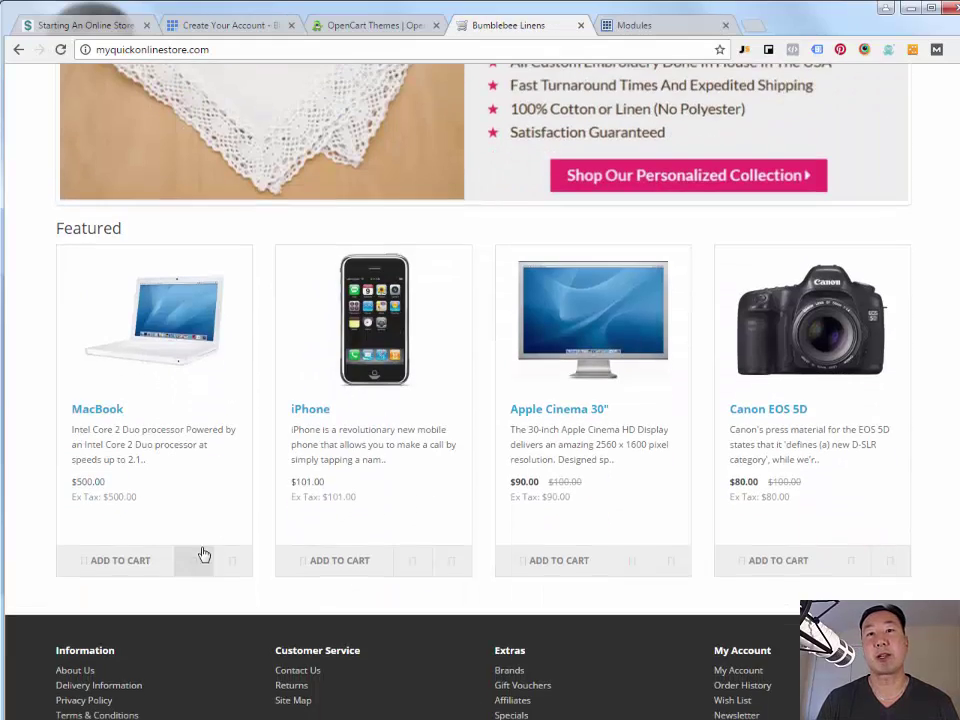
{"action": "scroll", "coordinate": [575, 587], "scroll_direction": "up", "scroll_amount": 5}
{"action": "scroll", "coordinate": [493, 589], "scroll_direction": "down", "scroll_amount": 3}
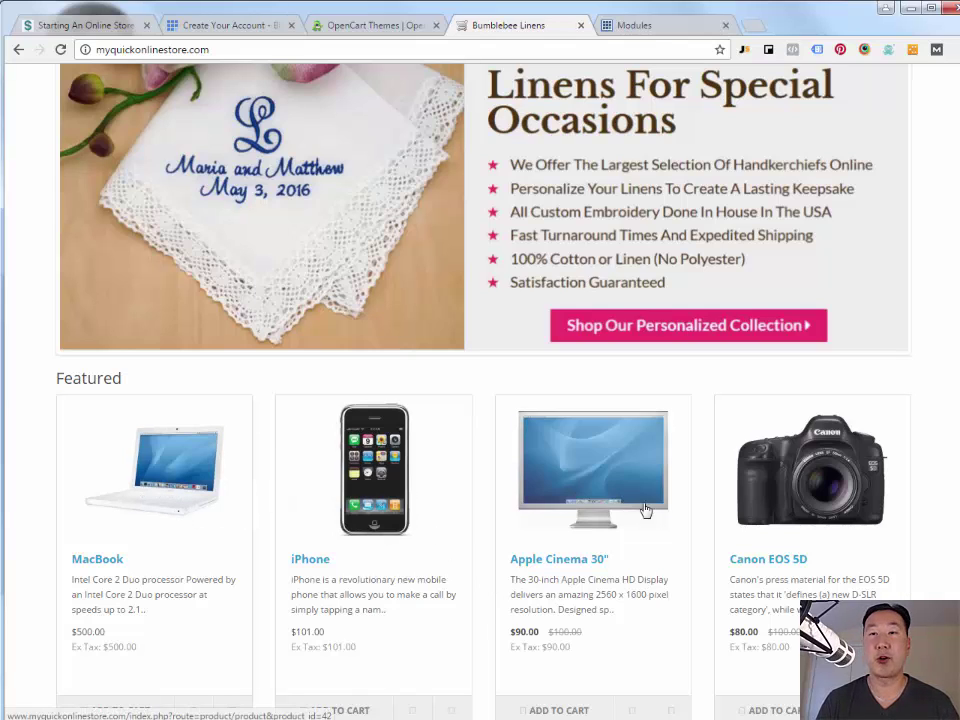
- Open the Catalog > Products list in the admin
{"action": "left_click", "coordinate": [640, 27]}
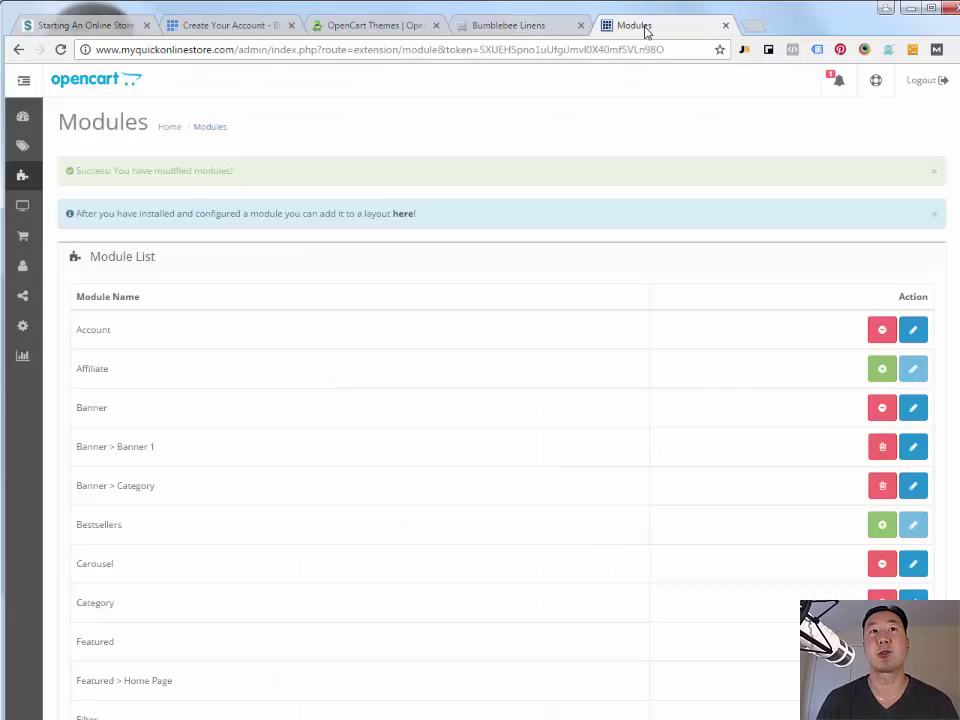
{"action": "mouse_move", "coordinate": [31, 213]}
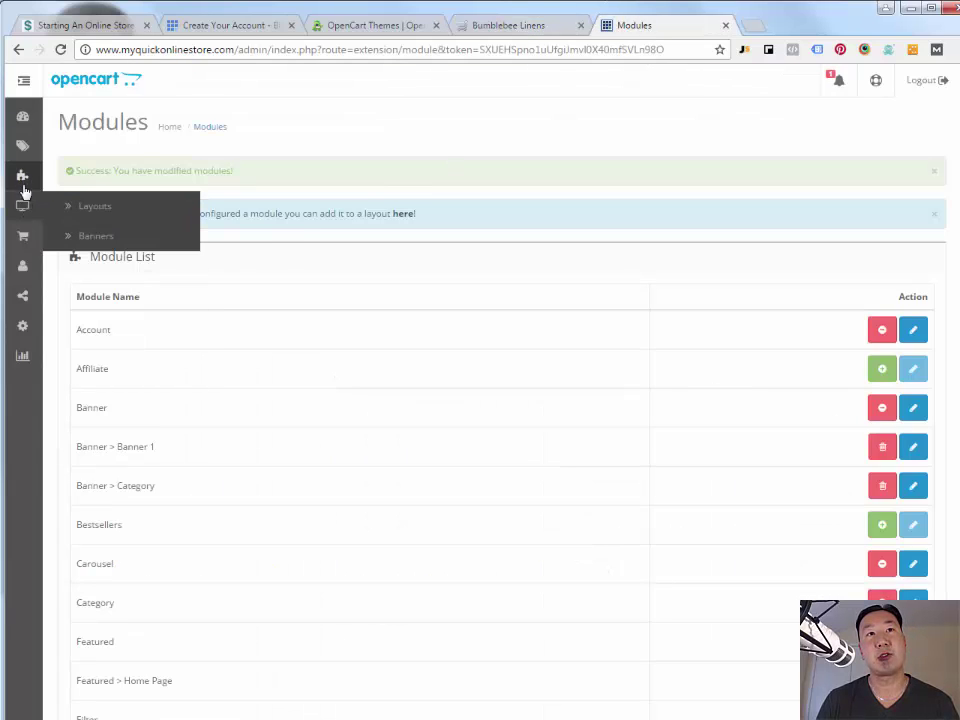
{"action": "mouse_move", "coordinate": [22, 146]}
{"action": "left_click", "coordinate": [105, 178]}
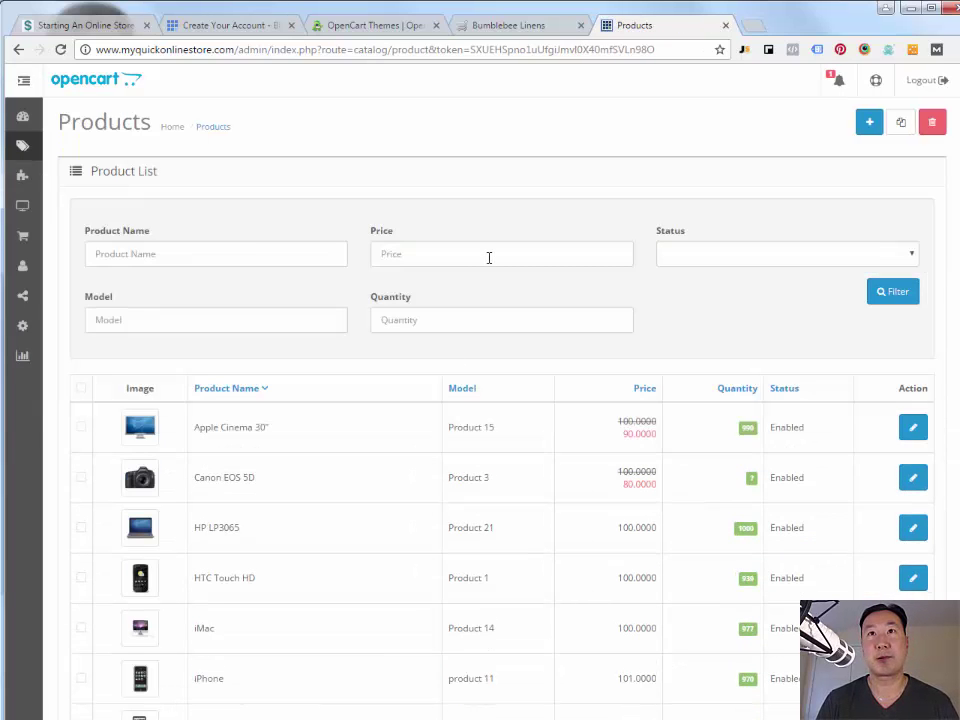
- Check the storefront footer, then return to the admin Catalog menu toward Information
{"action": "left_click", "coordinate": [515, 26]}
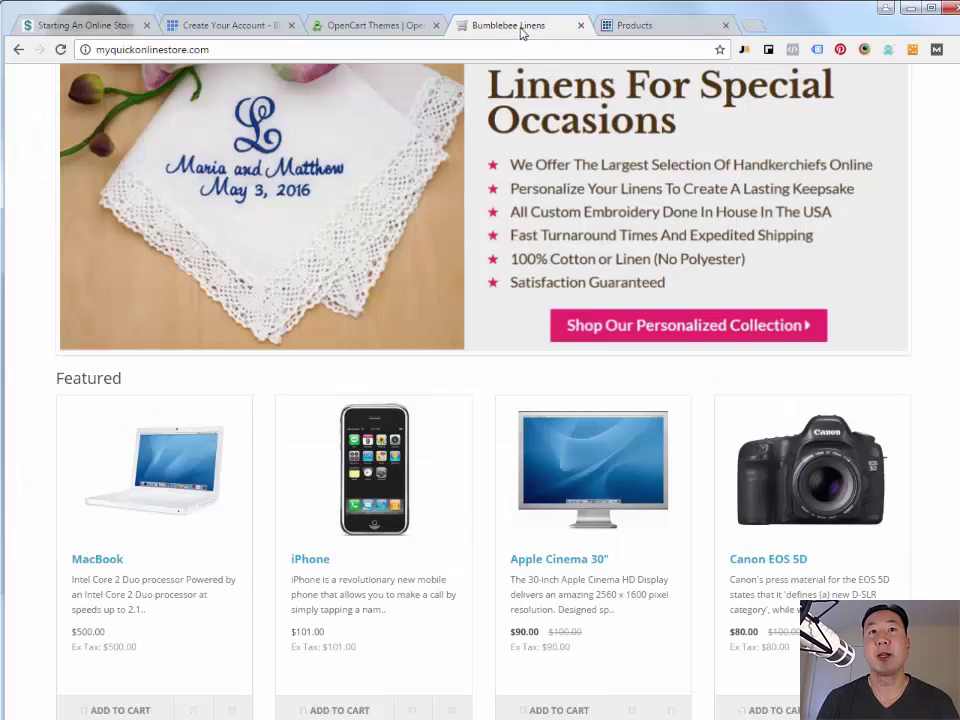
{"action": "scroll", "coordinate": [428, 257], "scroll_direction": "up", "scroll_amount": 2}
{"action": "scroll", "coordinate": [326, 286], "scroll_direction": "down", "scroll_amount": 4}
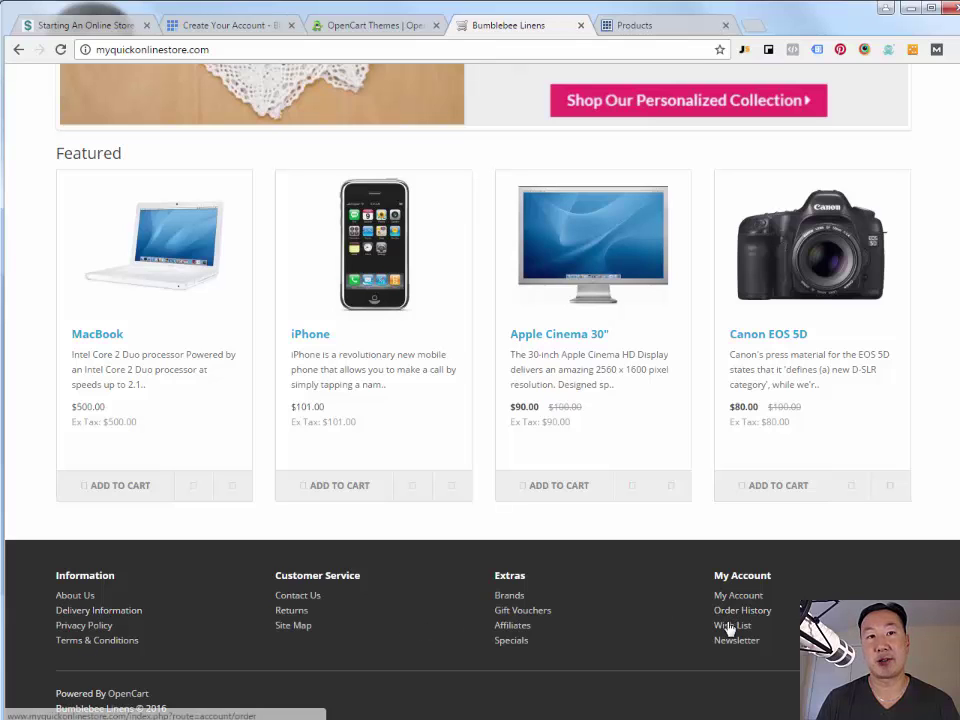
{"action": "left_click", "coordinate": [645, 36]}
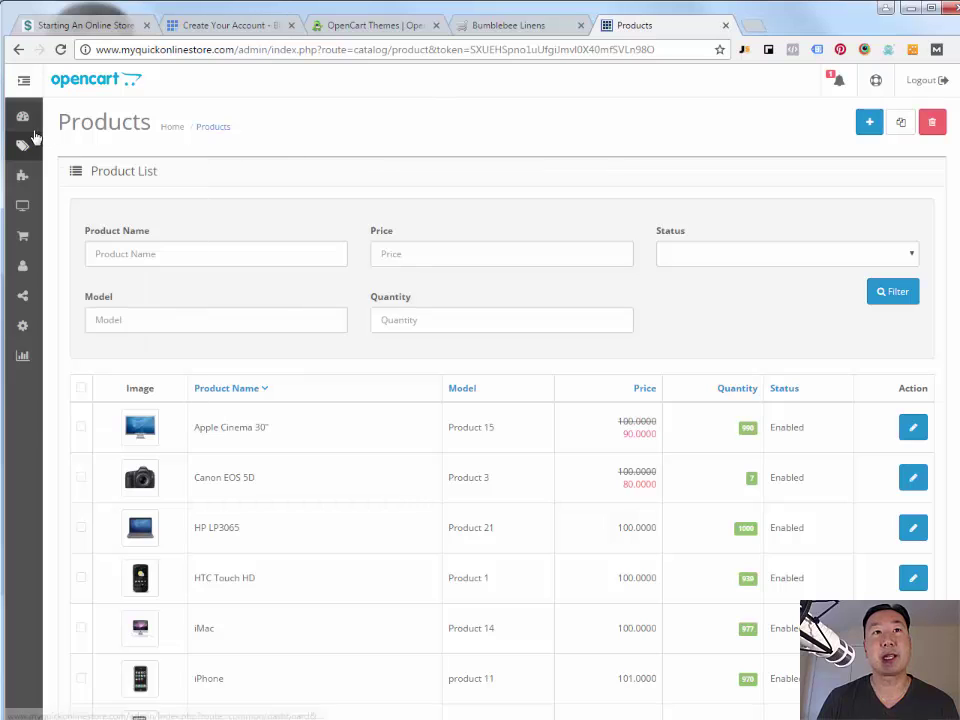
{"action": "mouse_move", "coordinate": [22, 146]}
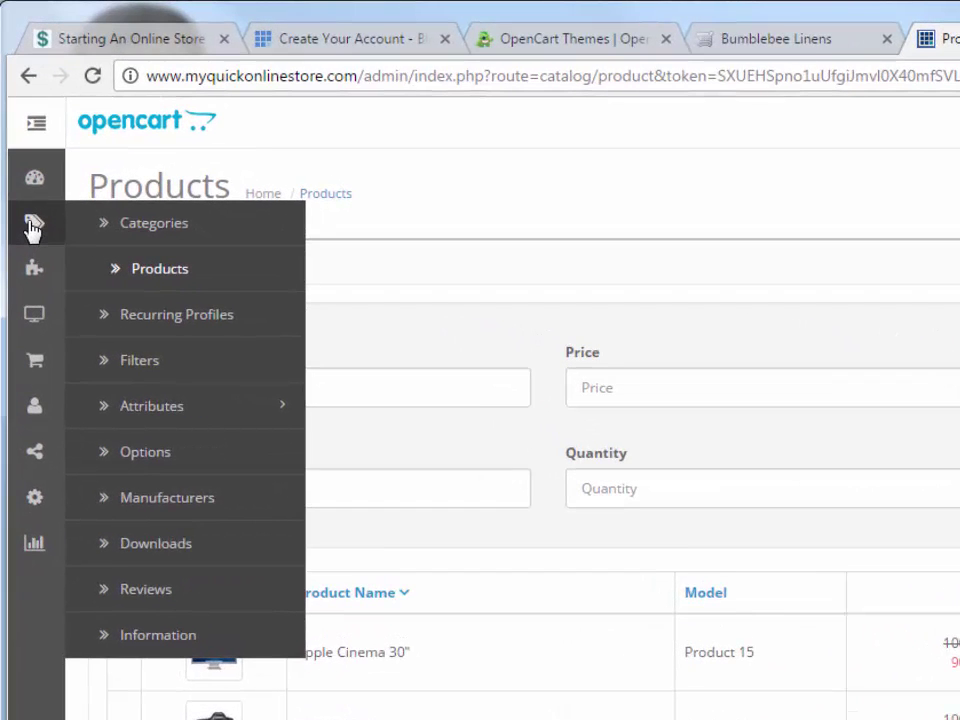
- Replace the About Us page description with 'This is my about us page.'
{"action": "left_click", "coordinate": [230, 634]}
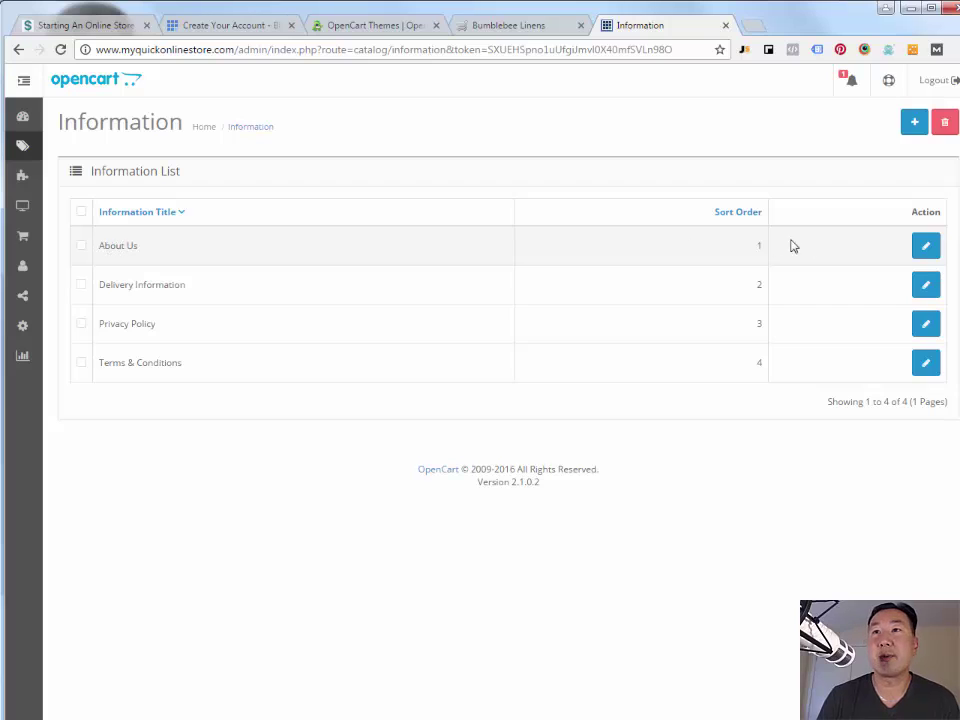
{"action": "left_click", "coordinate": [926, 248]}
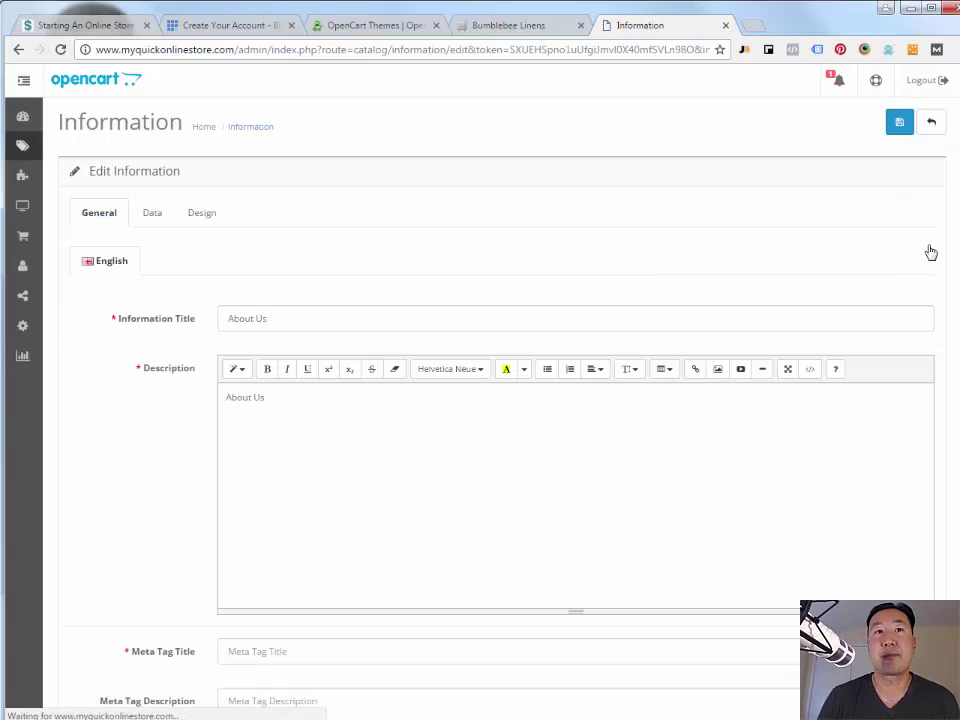
{"action": "left_click_drag", "start_coordinate": [278, 401], "coordinate": [201, 406]}
{"action": "type", "text": "This is my abou"}
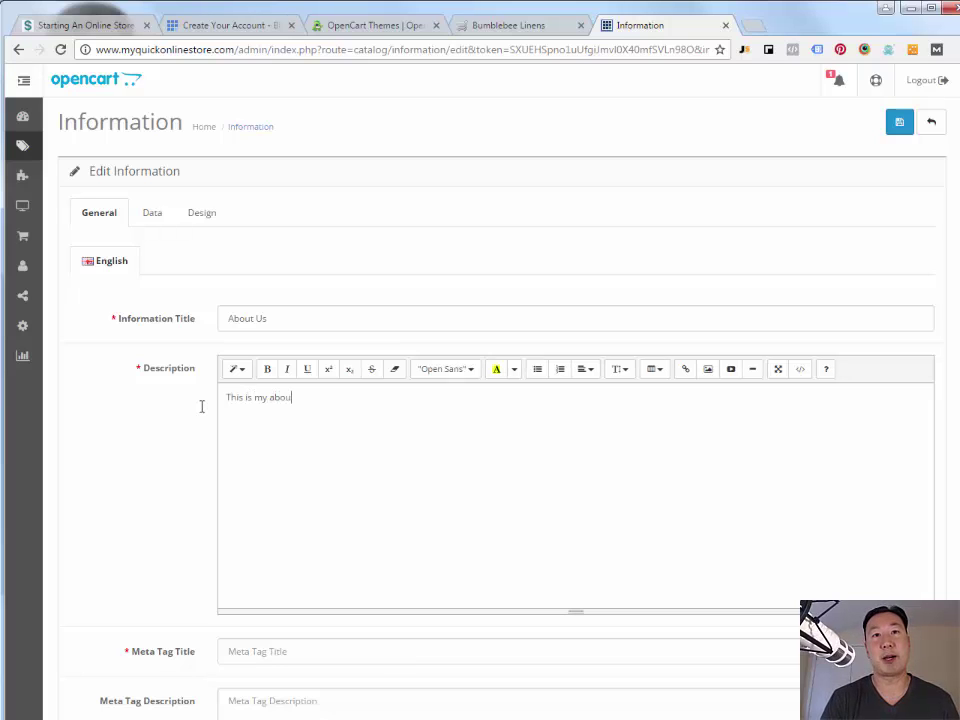
{"action": "type", "text": "t us page."}
{"action": "key", "text": "Return"}
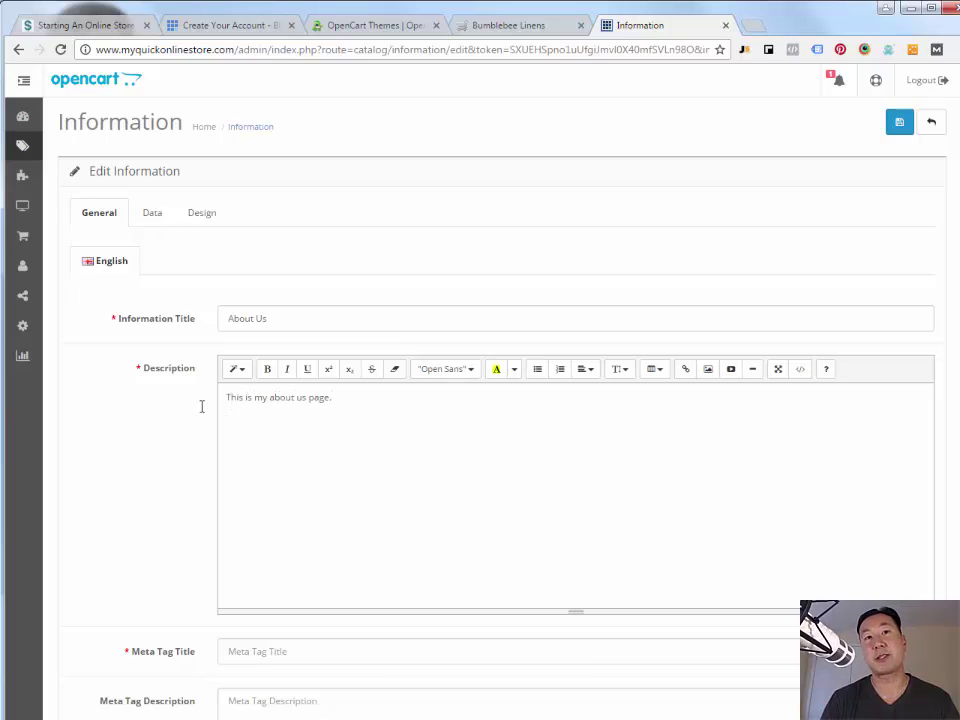
{"action": "left_click", "coordinate": [905, 126]}
- Set the About Us meta title to 'about us', save, and reload the storefront
{"action": "scroll", "coordinate": [317, 489], "scroll_direction": "down", "scroll_amount": 3}
{"action": "left_click", "coordinate": [292, 469]}
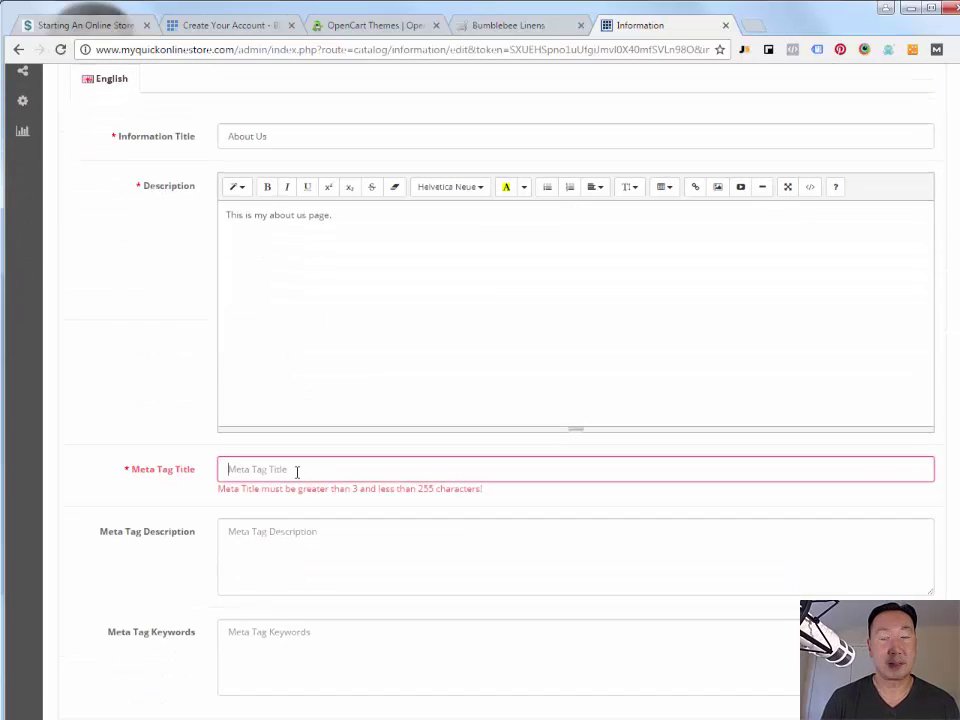
{"action": "type", "text": "about us"}
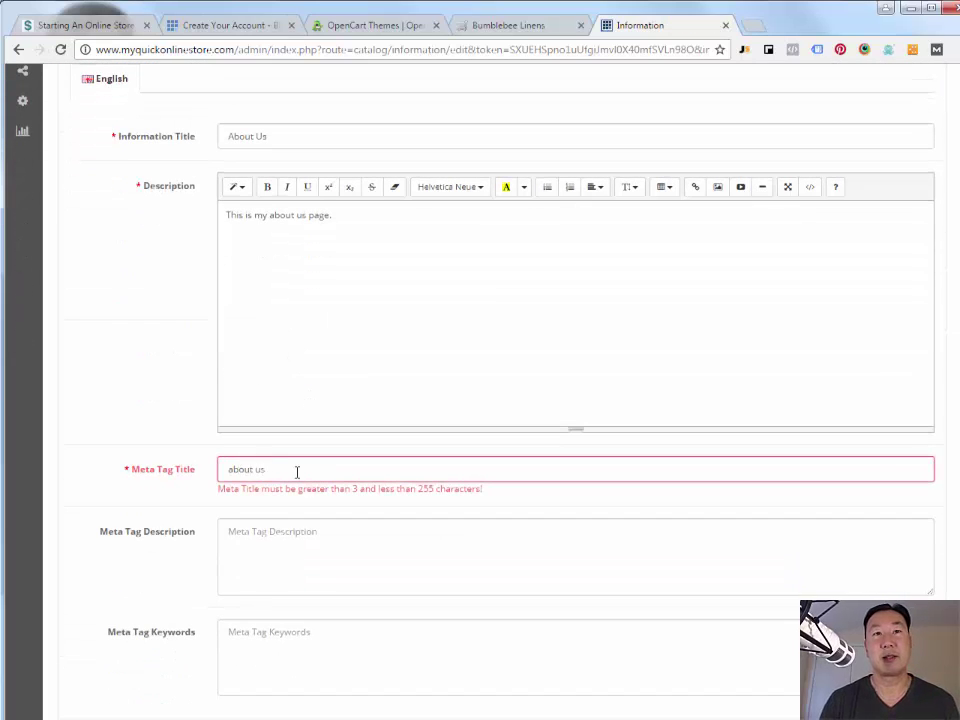
{"action": "scroll", "coordinate": [263, 489], "scroll_direction": "up", "scroll_amount": 3}
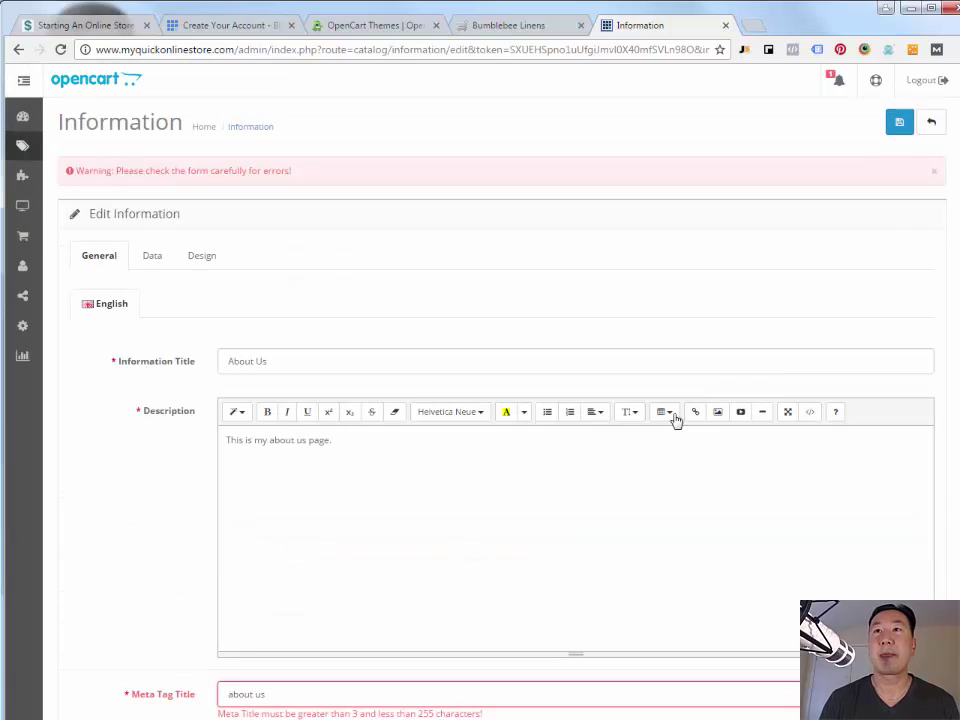
{"action": "left_click", "coordinate": [897, 134]}
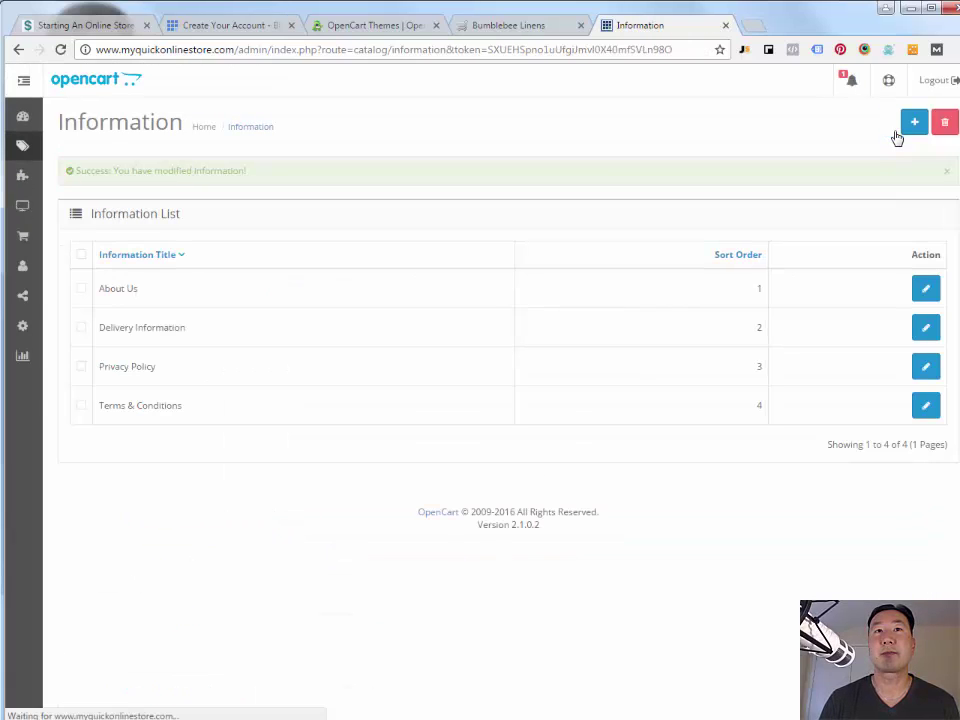
{"action": "left_click", "coordinate": [546, 27]}
{"action": "key", "text": "F5"}
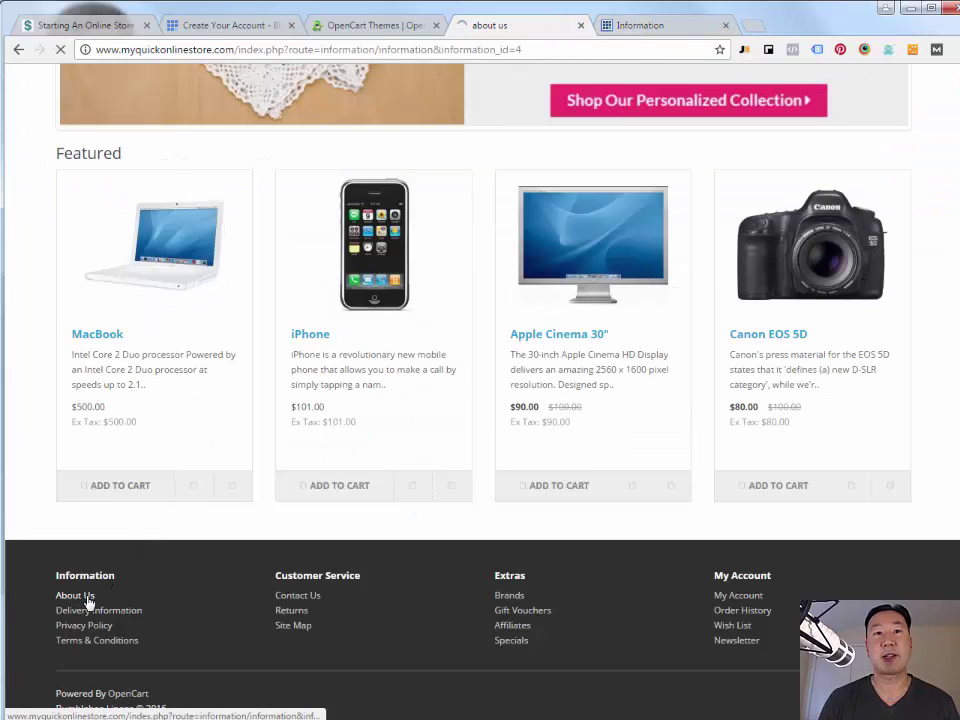
- View the updated About Us page on the storefront, then return to the home page
{"action": "left_click", "coordinate": [86, 599]}
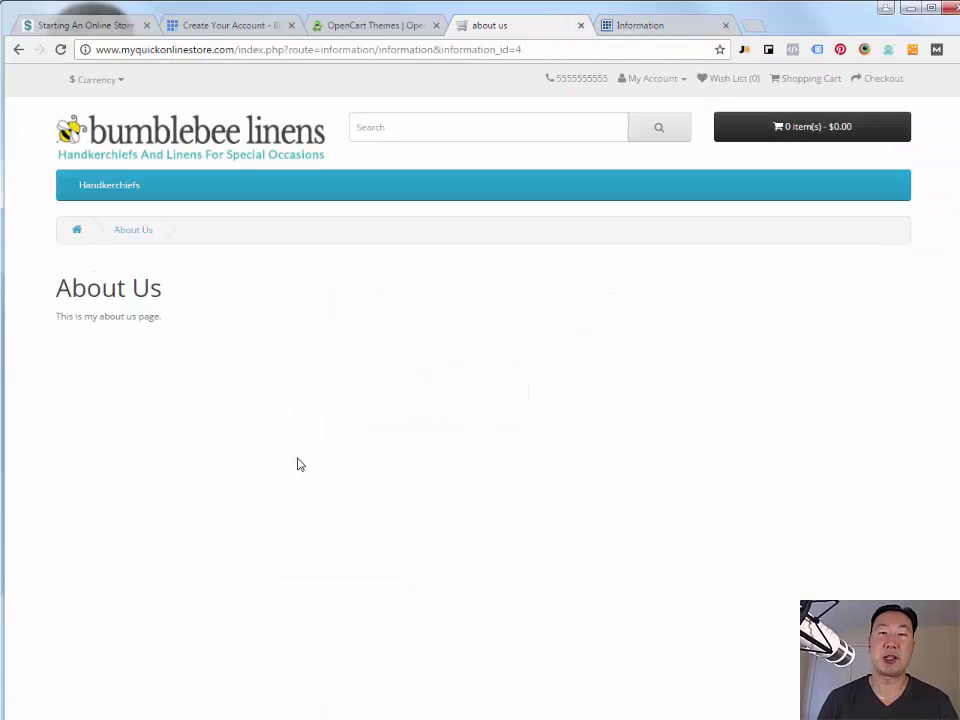
{"action": "key", "text": "alt+Left"}
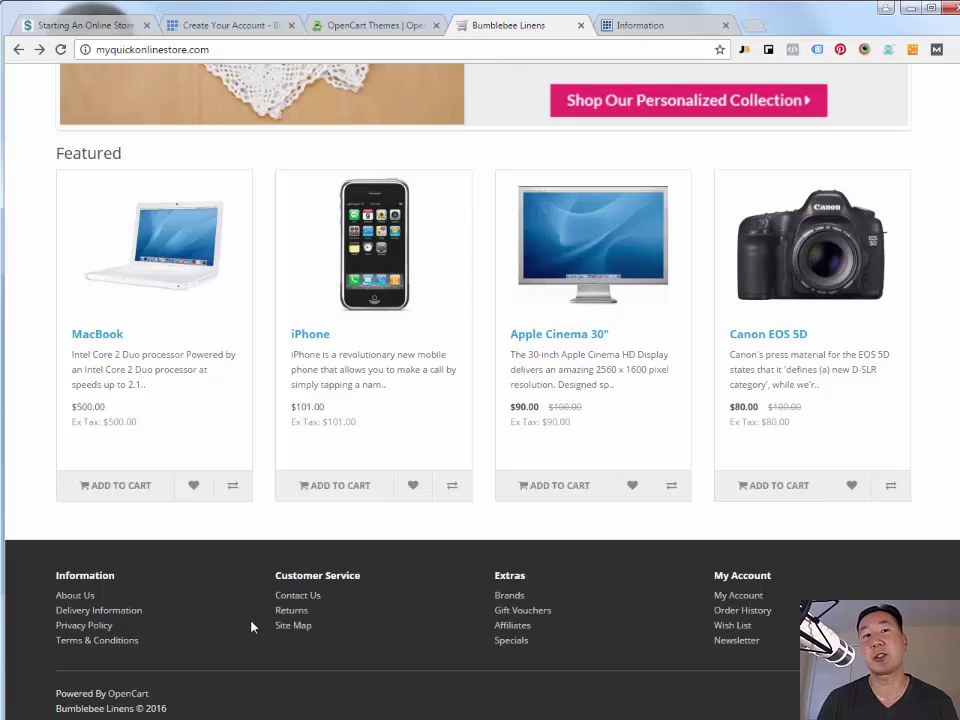
{"action": "scroll", "coordinate": [251, 627], "scroll_direction": "up", "scroll_amount": 5}
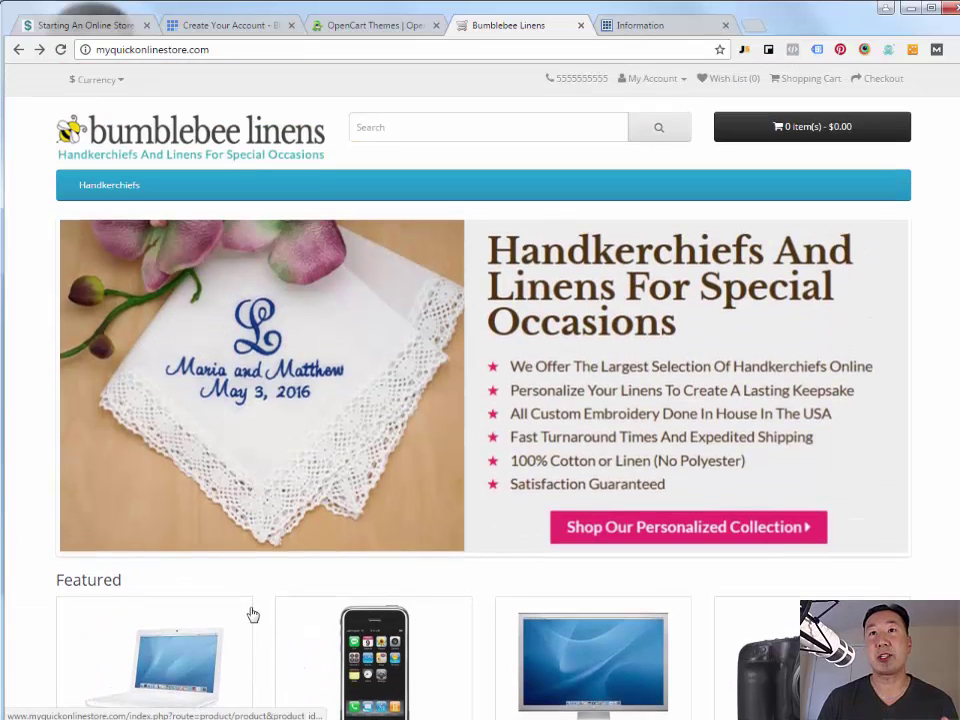
{"action": "scroll", "coordinate": [347, 437], "scroll_direction": "down", "scroll_amount": 3}
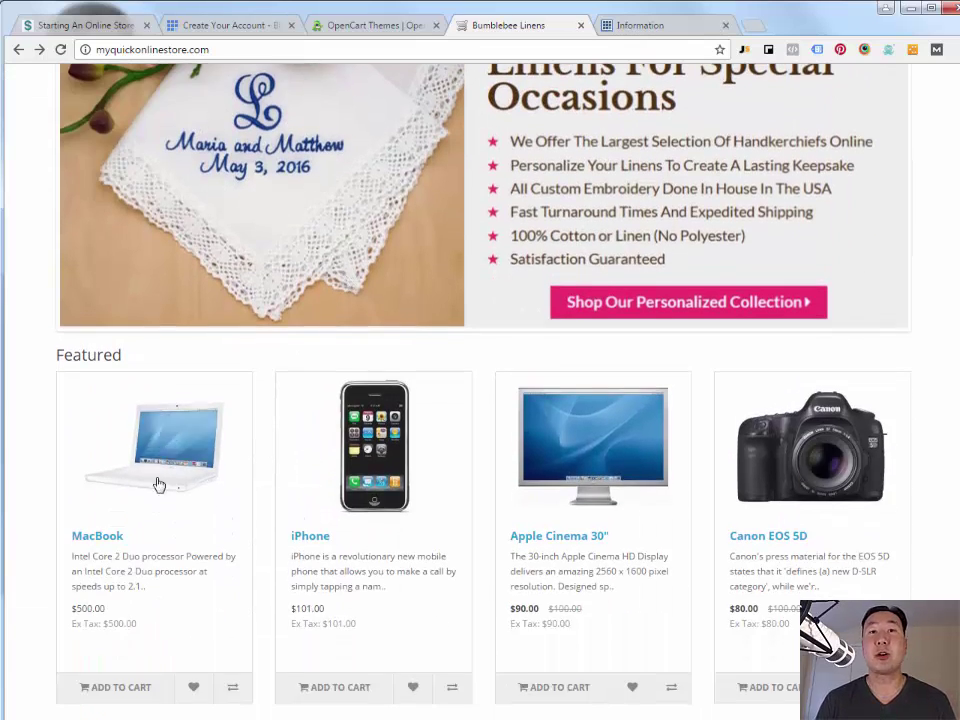
- Add two MacBooks to the cart ($1,000.00 total) and proceed to checkout
{"action": "left_click", "coordinate": [148, 468]}
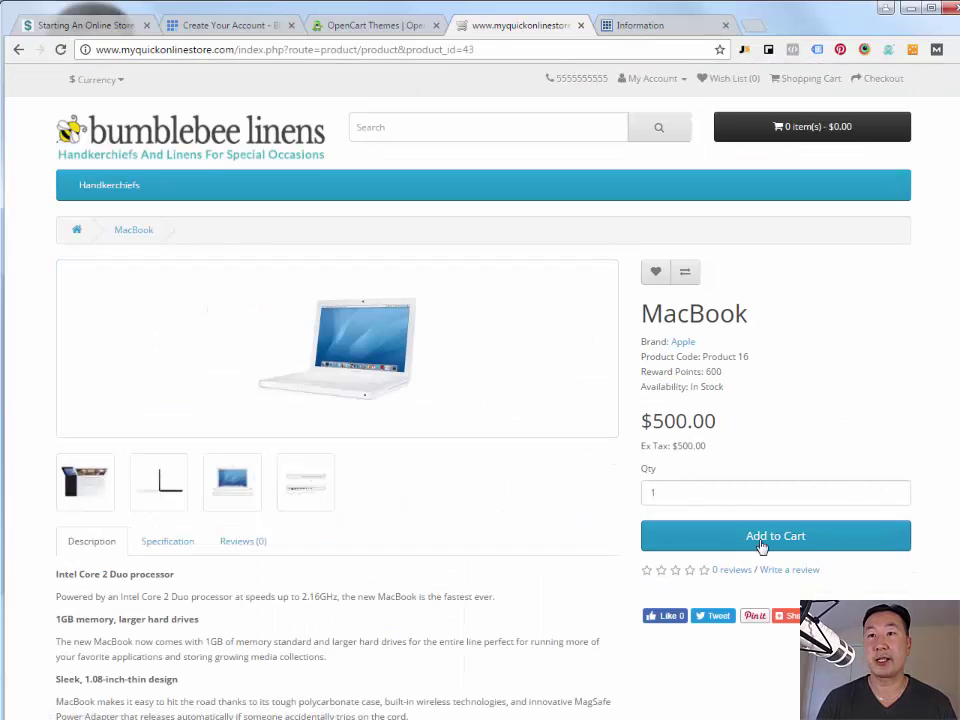
{"action": "left_click", "coordinate": [775, 540]}
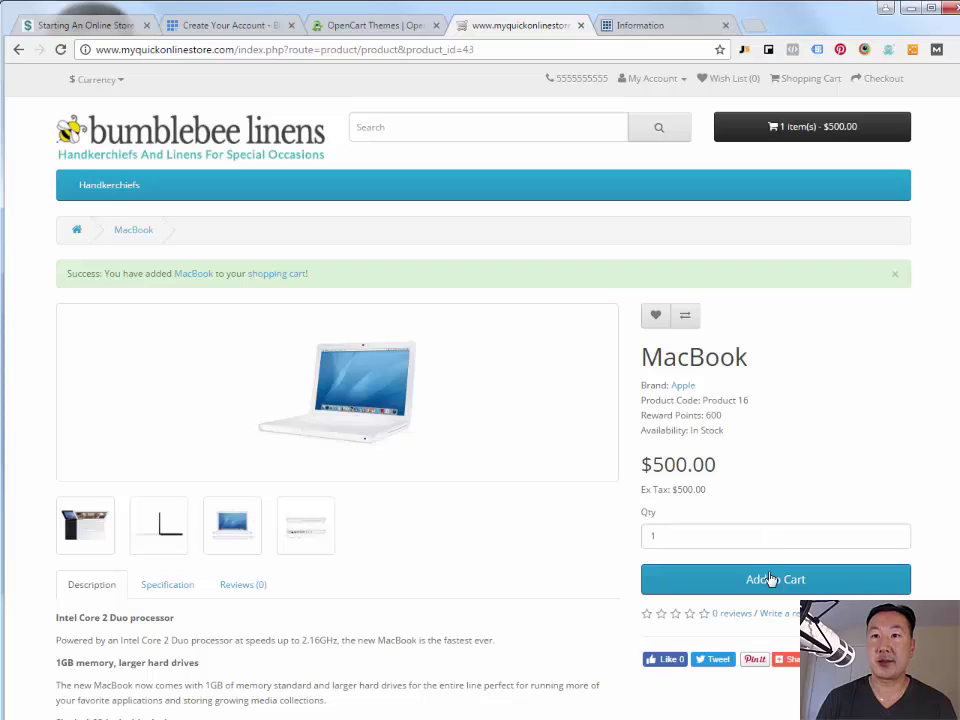
{"action": "left_click", "coordinate": [772, 579]}
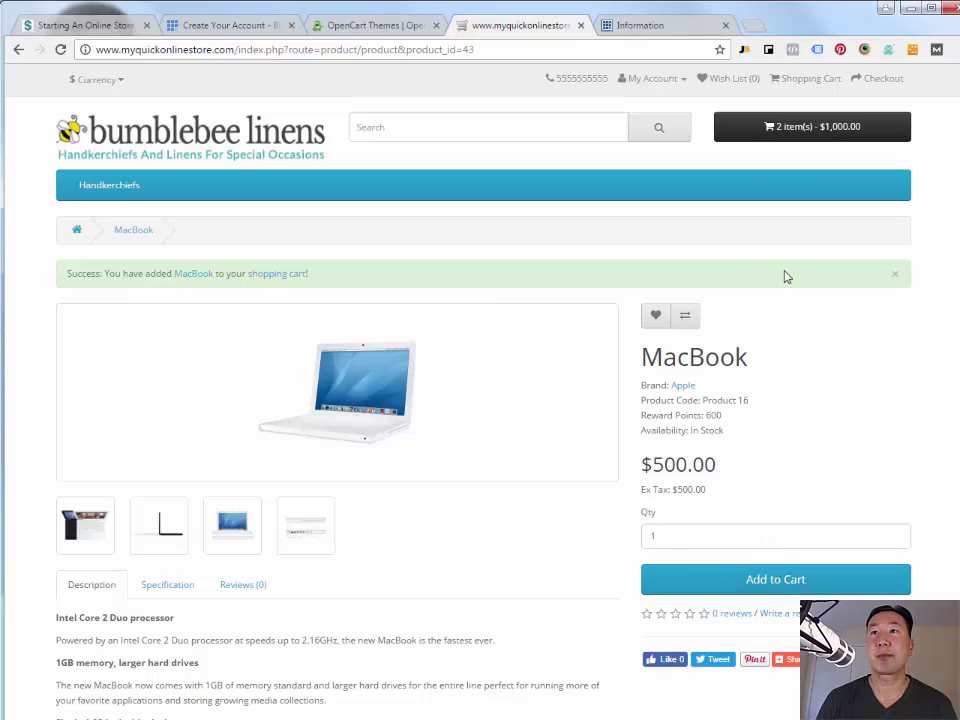
{"action": "left_click", "coordinate": [822, 133]}
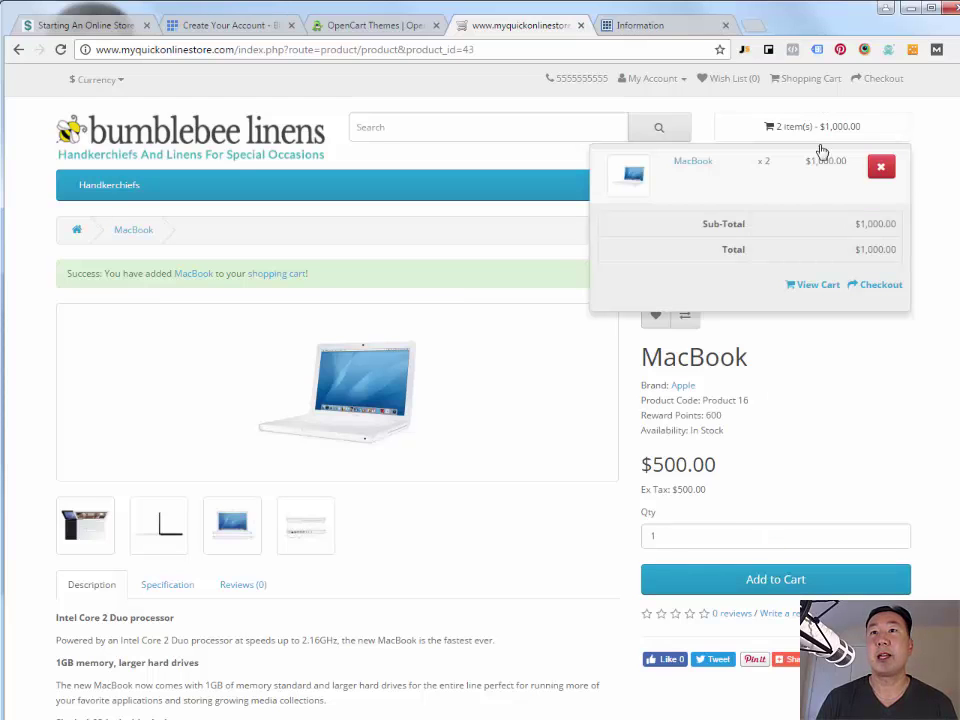
{"action": "left_click", "coordinate": [866, 290]}
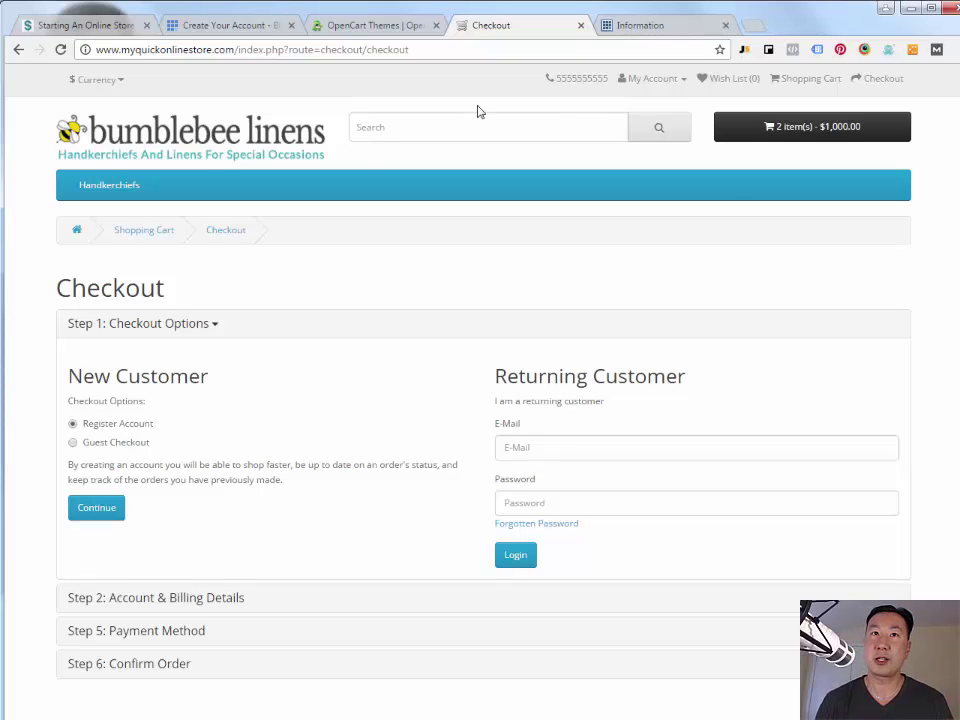
{"action": "left_click", "coordinate": [233, 137]}
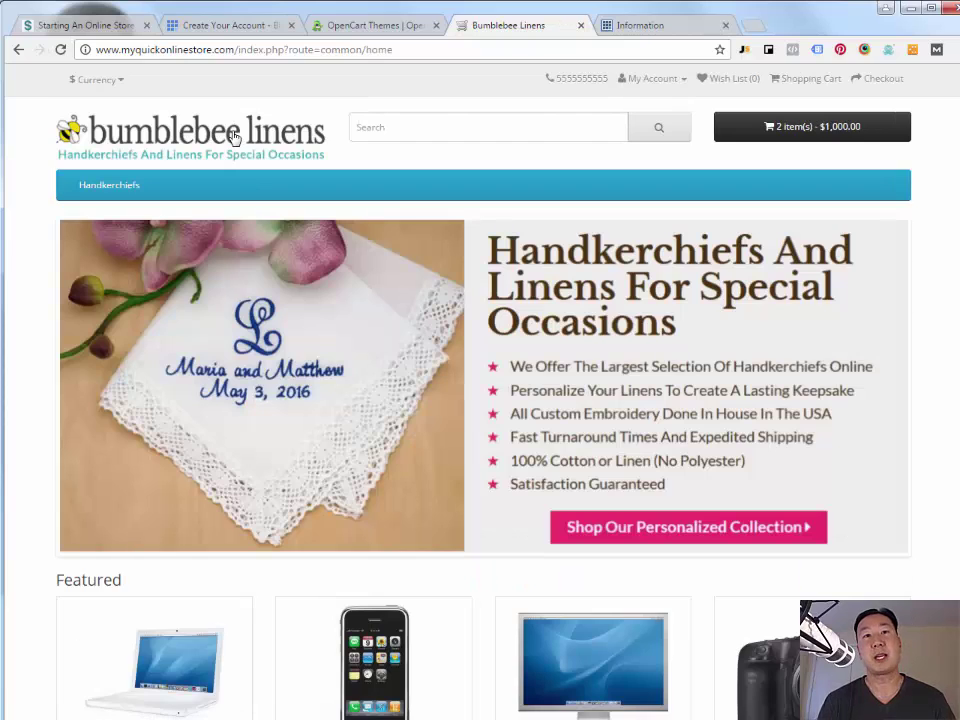
{"action": "scroll", "coordinate": [311, 261], "scroll_direction": "down", "scroll_amount": 4}
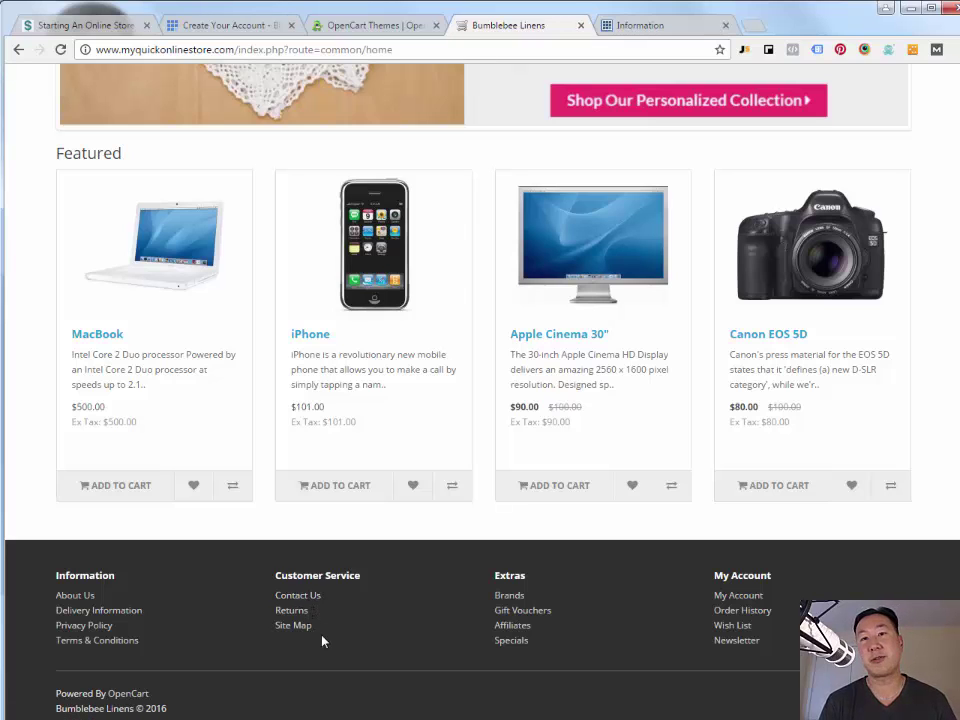
{"action": "scroll", "coordinate": [322, 641], "scroll_direction": "up", "scroll_amount": 4}
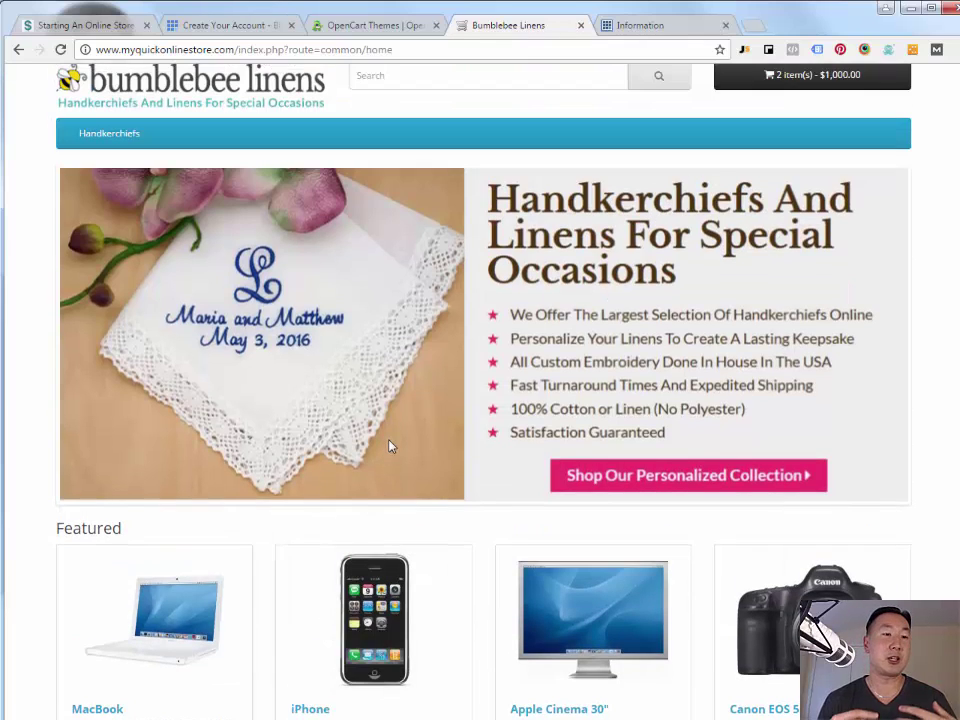